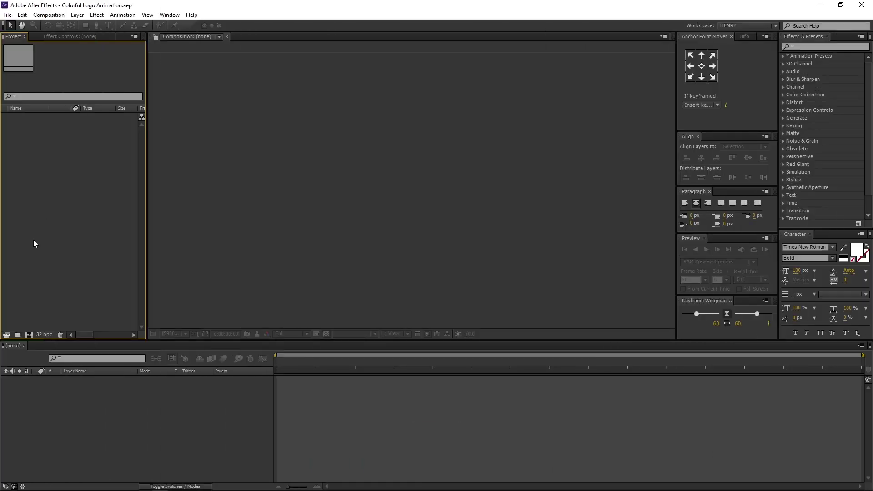
# - Create a 1920 x 1080 composition named "Colorful Logo Animation" at 30 fps with a duration of 5 seconds
pyautogui.click(29, 335)
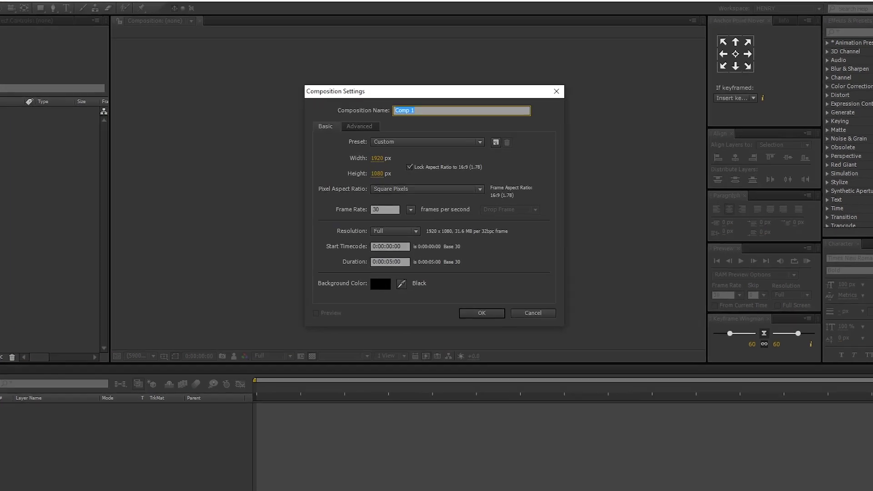
pyautogui.write('Colorful ')
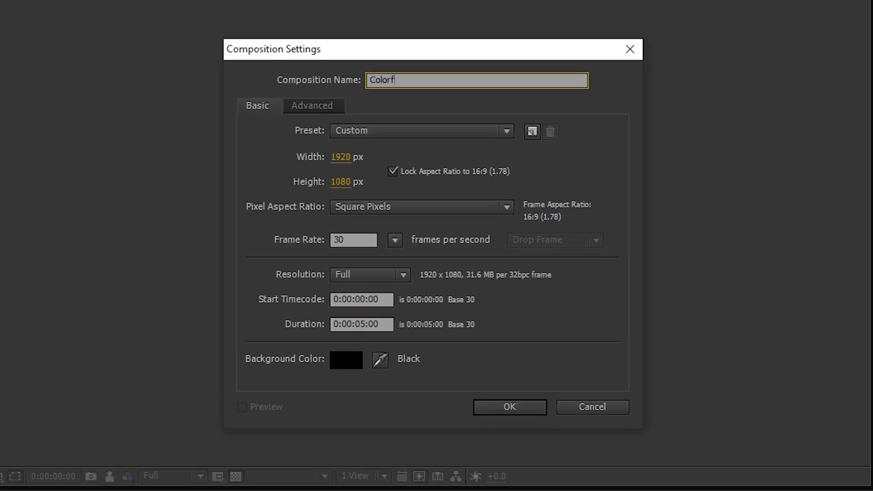
pyautogui.write('Logo Animation')
pyautogui.click(483, 406)
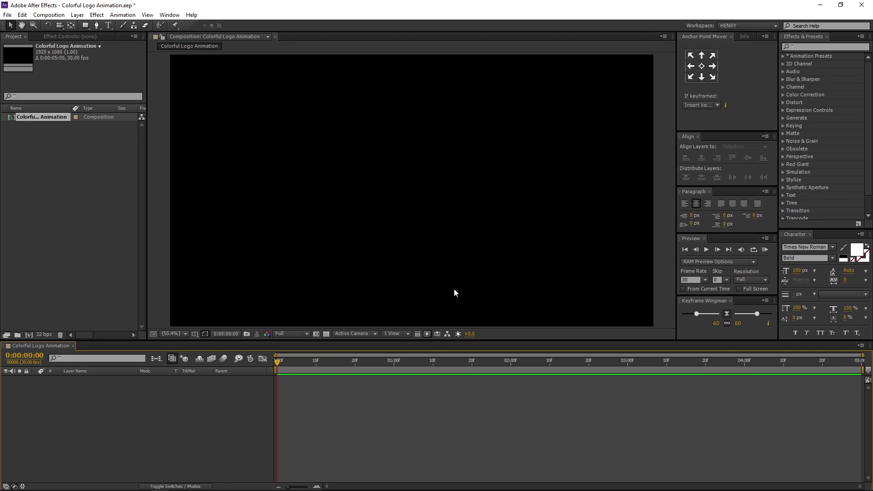
# - Import LOGO.png from the 00. Project Files folder into the project as footage
pyautogui.click(69, 207)
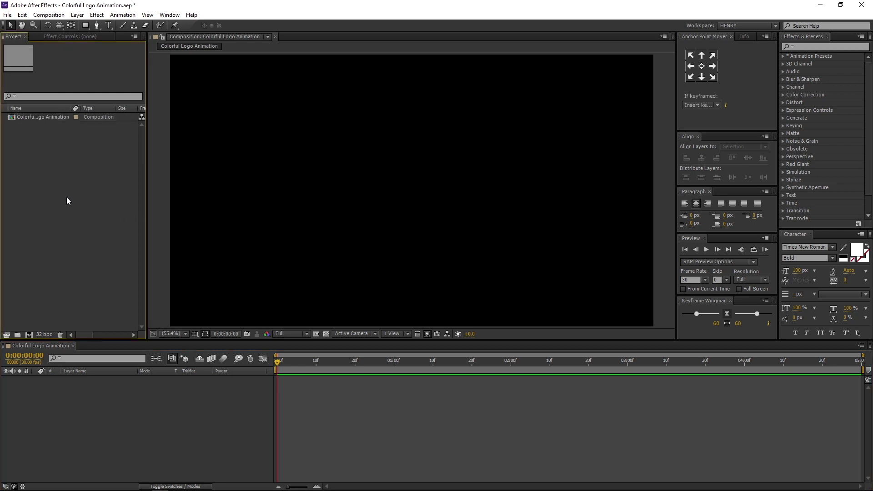
pyautogui.rightClick(60, 184)
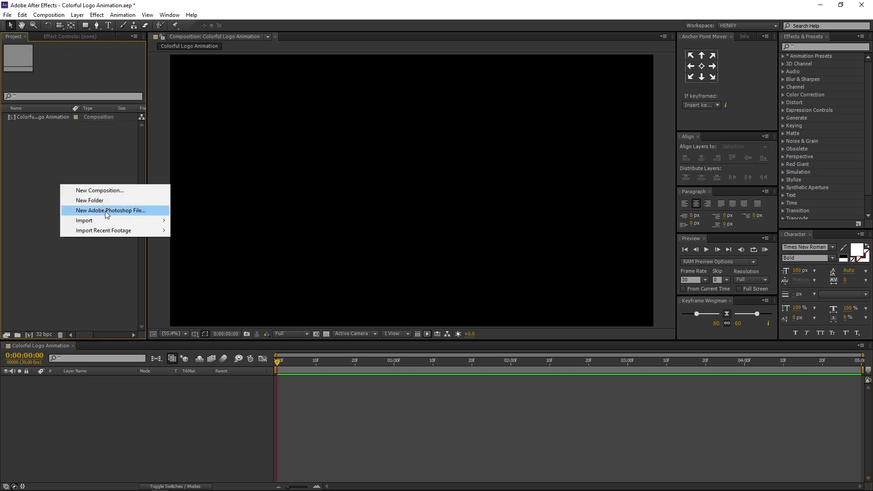
pyautogui.moveTo(114, 221)
pyautogui.click(210, 221)
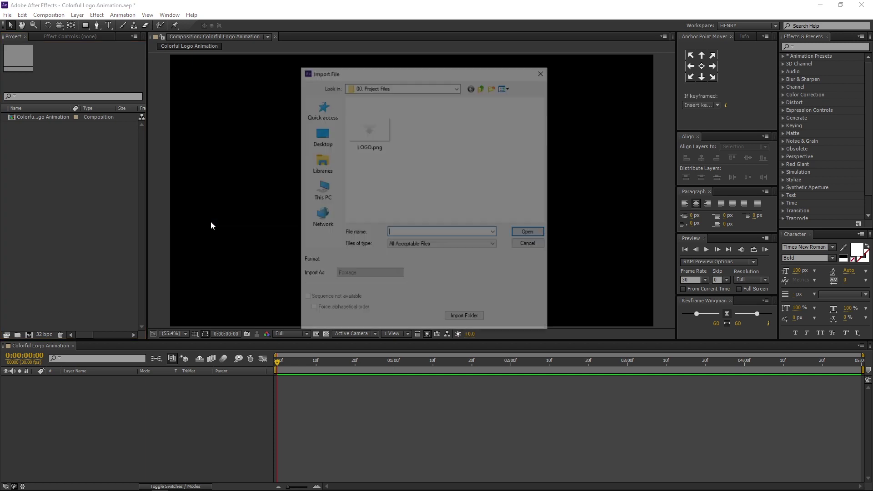
pyautogui.click(359, 132)
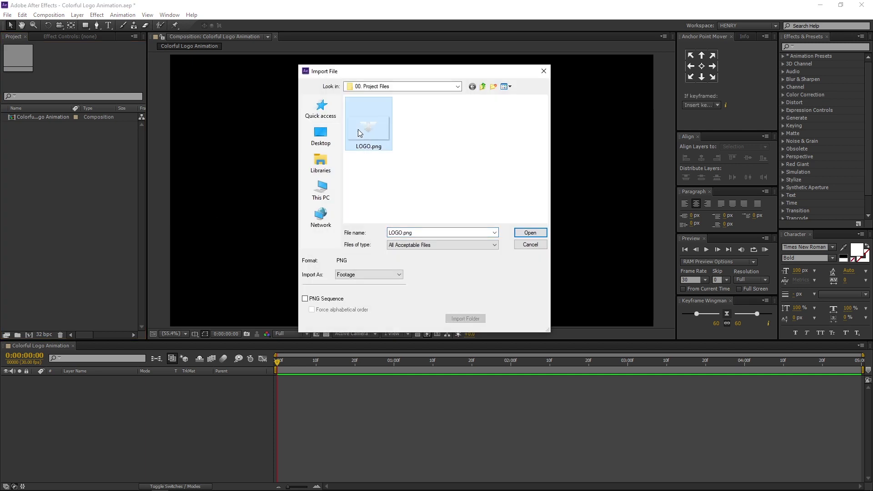
pyautogui.click(529, 232)
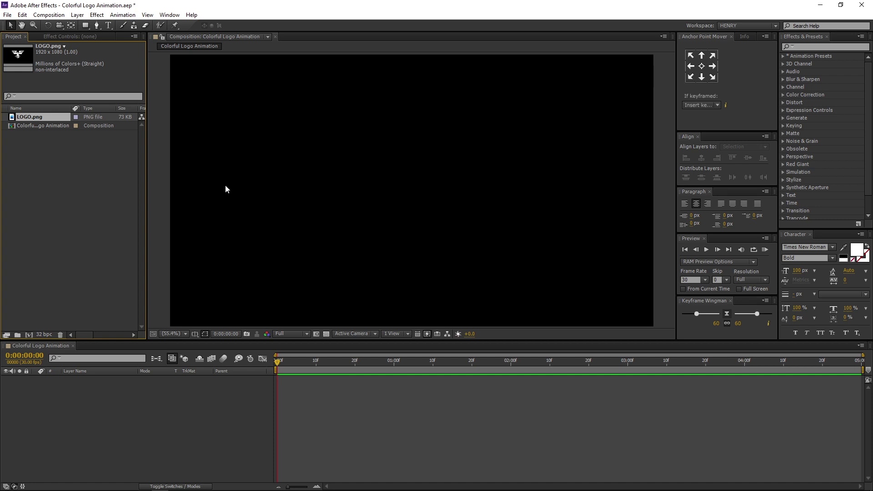
# - Create a second 1920 x 1080, 30 fps, 5-second composition named "Color Palette"
pyautogui.click(77, 183)
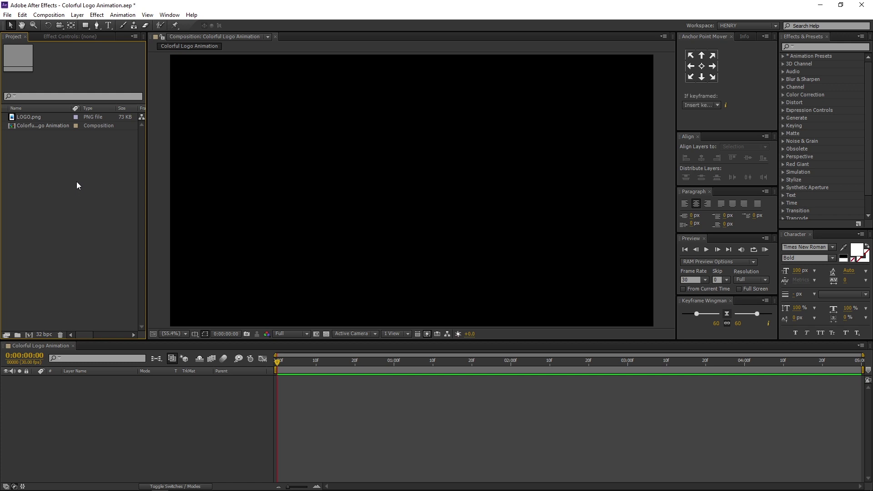
pyautogui.click(29, 334)
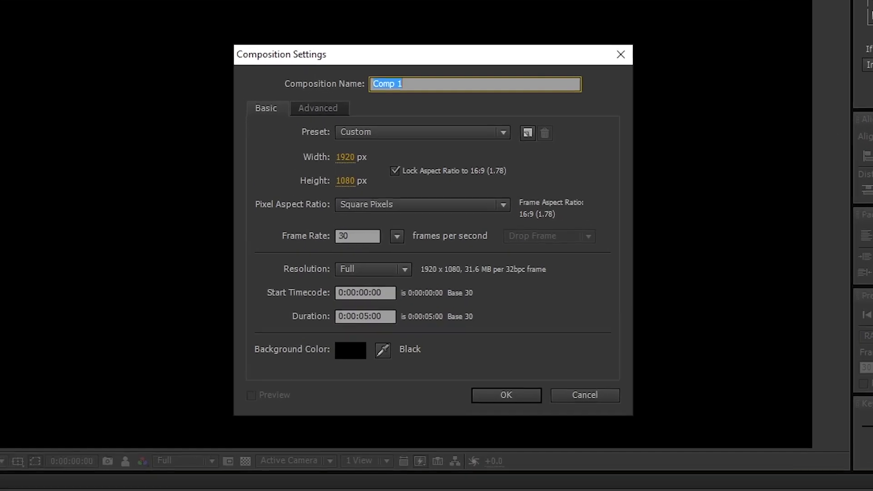
pyautogui.write('Color ')
pyautogui.write('Palette')
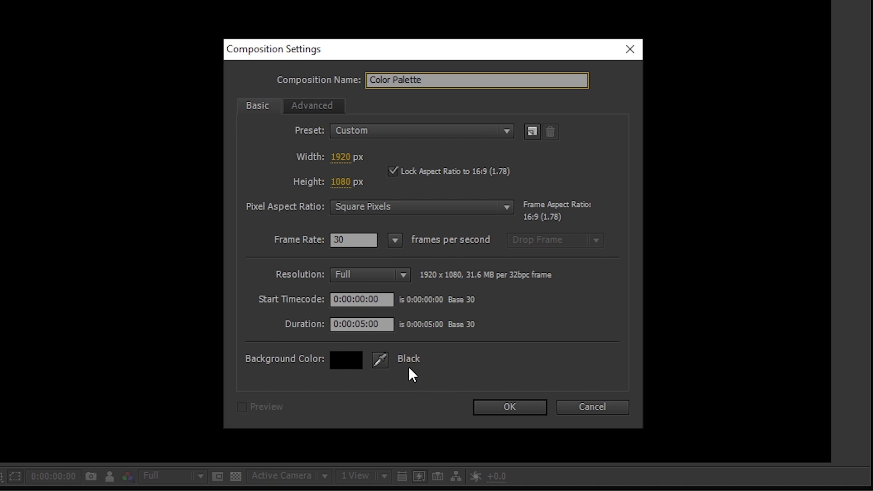
pyautogui.click(501, 406)
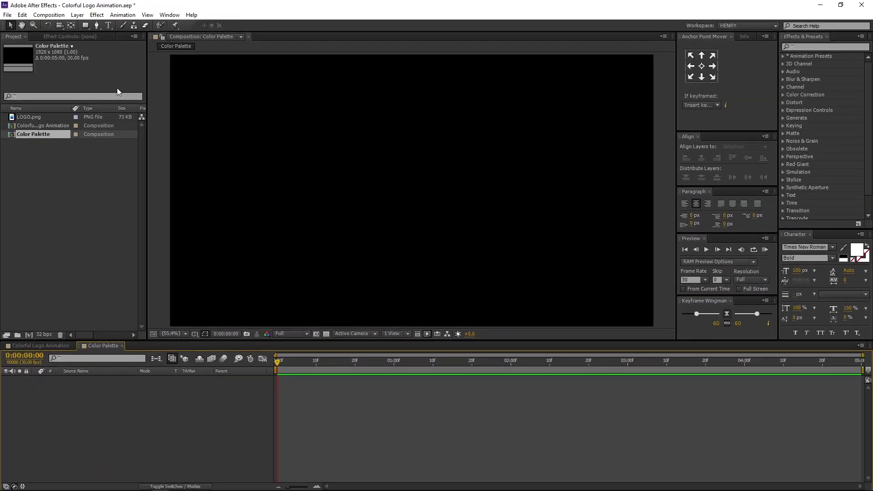
# - Choose the Rectangle tool and set its fill type to Solid Color
pyautogui.click(85, 26)
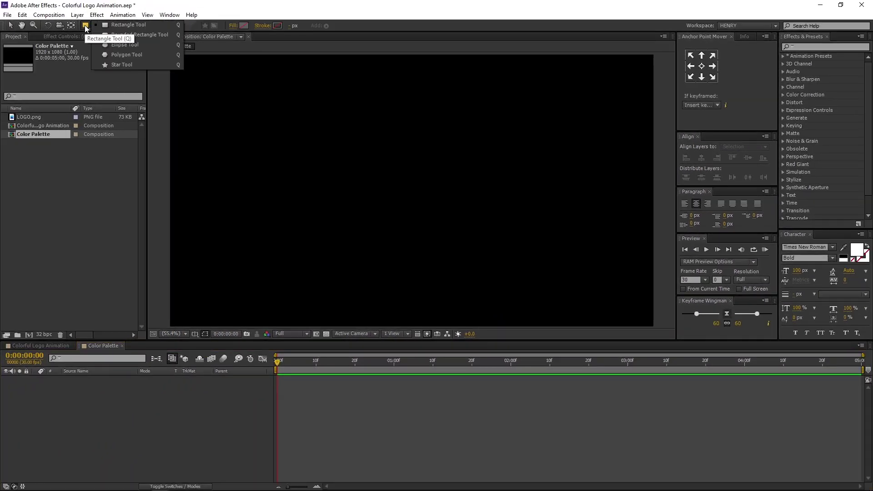
pyautogui.click(149, 26)
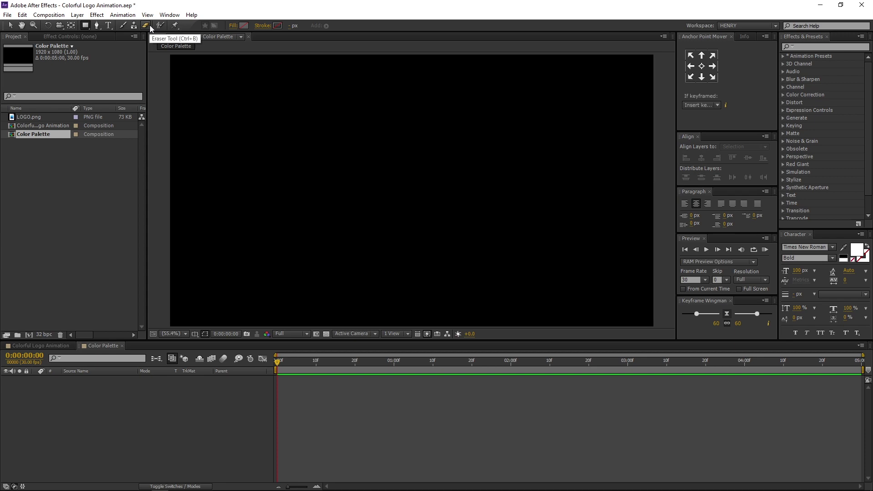
pyautogui.click(232, 28)
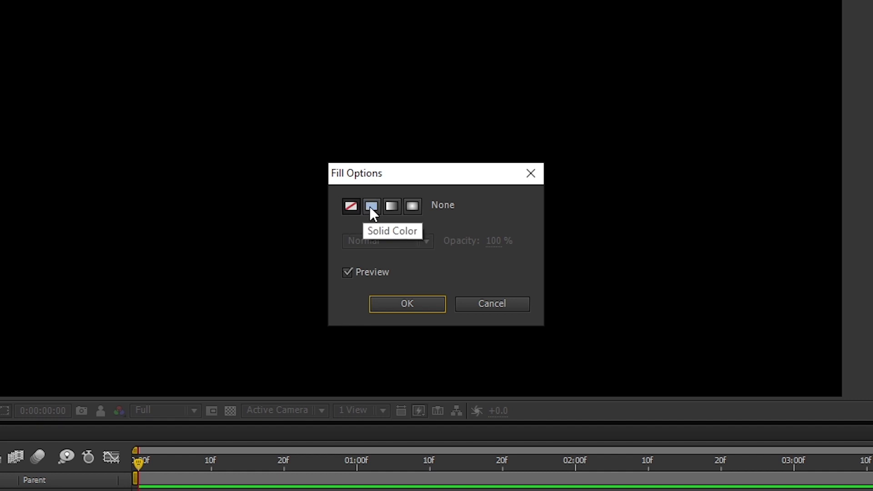
pyautogui.click(371, 207)
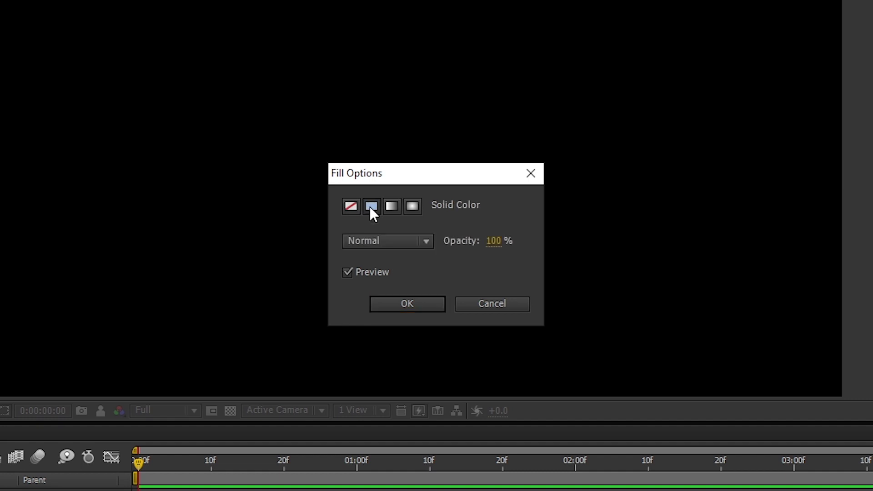
pyautogui.click(414, 304)
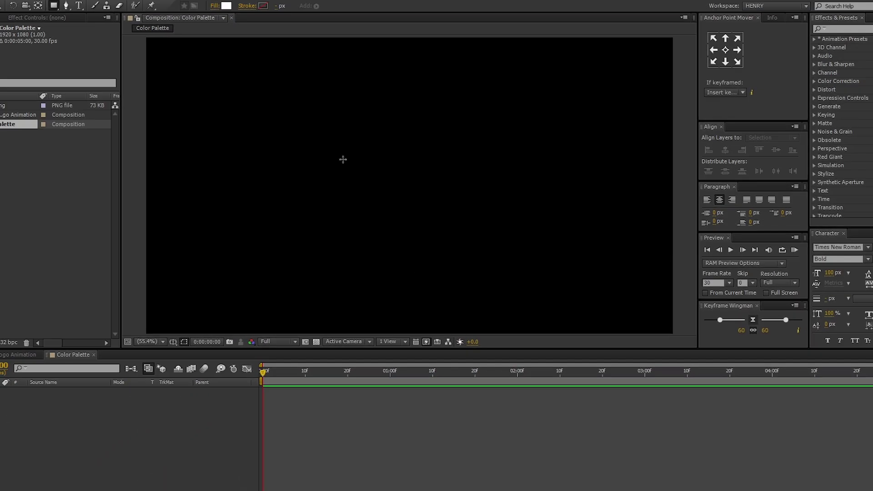
# - Set the shape fill to yellow FFD200 and draw a small rectangle in the upper-left corner of the Color Palette composition
pyautogui.click(229, 7)
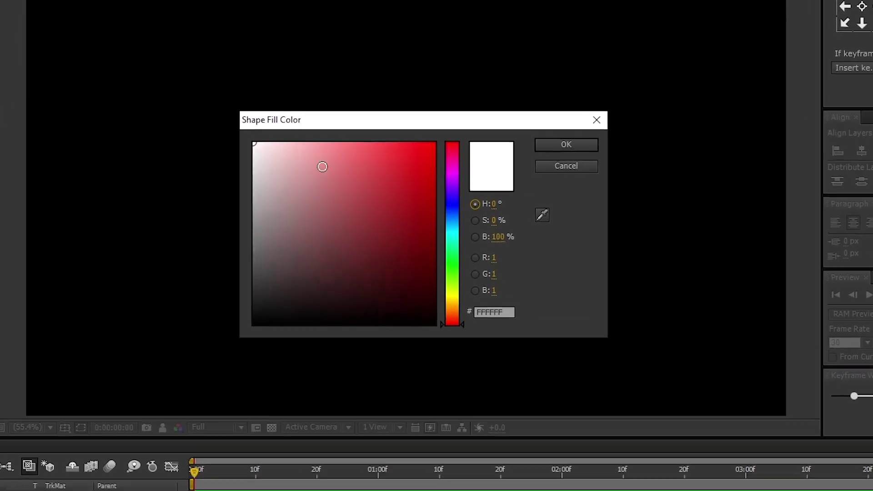
pyautogui.moveTo(363, 160); pyautogui.dragTo(428, 146)
pyautogui.moveTo(469, 177); pyautogui.dragTo(458, 337)
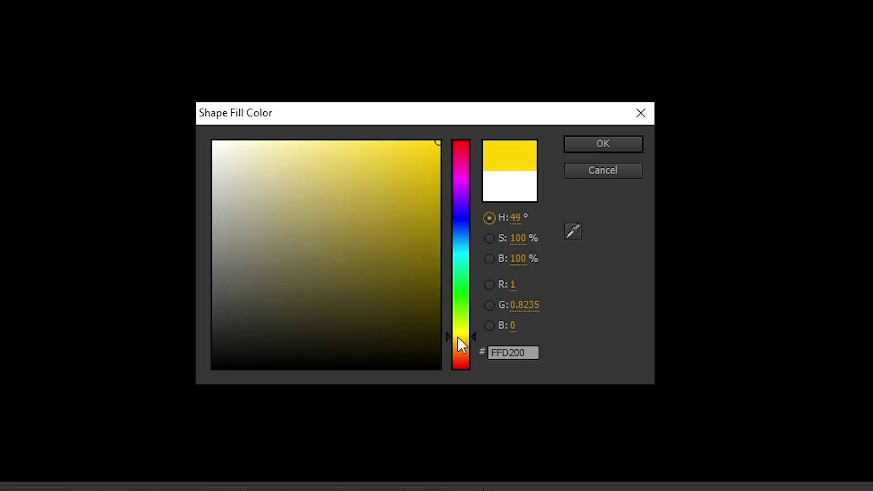
pyautogui.click(598, 143)
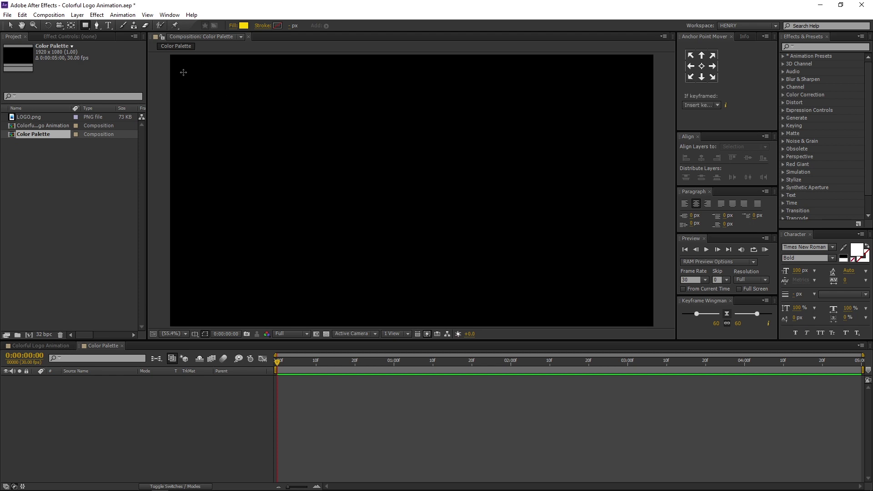
pyautogui.moveTo(173, 57)
pyautogui.mouseDown()
pyautogui.moveTo(180, 88)
pyautogui.moveTo(215, 90)
pyautogui.mouseUp()
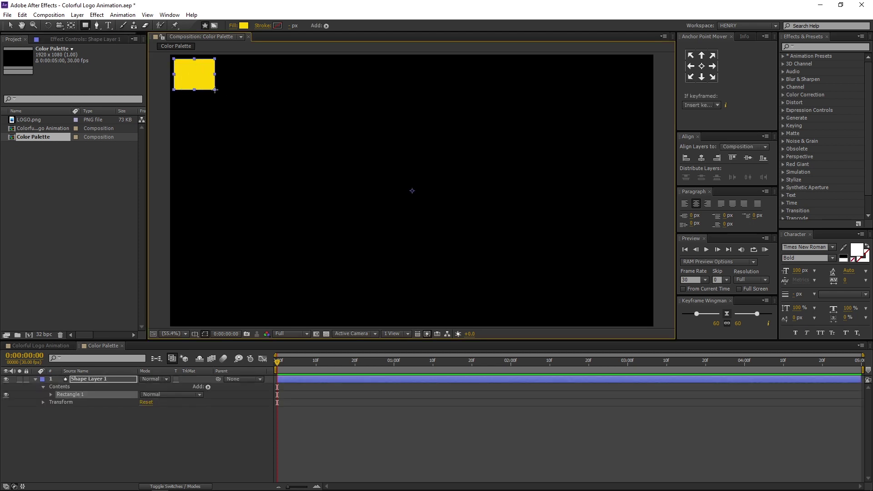
# - Rename the yellow rectangle's shape layer to "Color Palette 1" and collapse its properties
pyautogui.rightClick(125, 378)
pyautogui.click(131, 375)
pyautogui.write('Co')
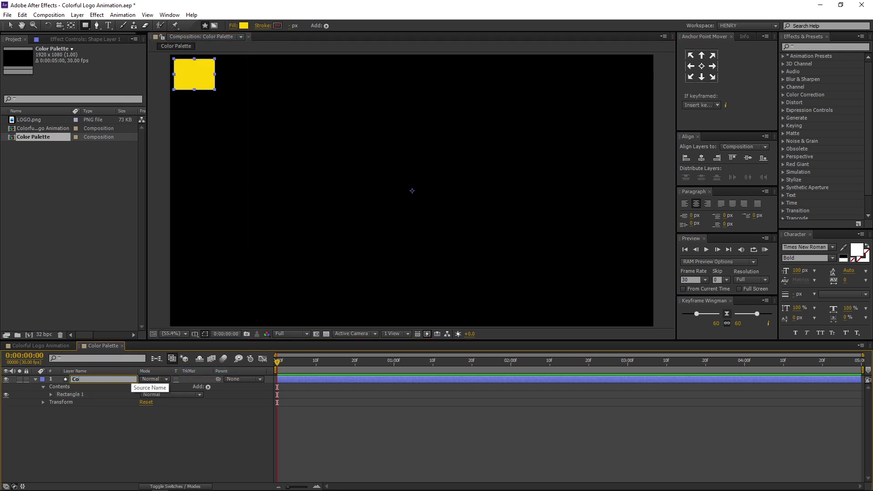
pyautogui.write('lor Palette 1')
pyautogui.press('Return')
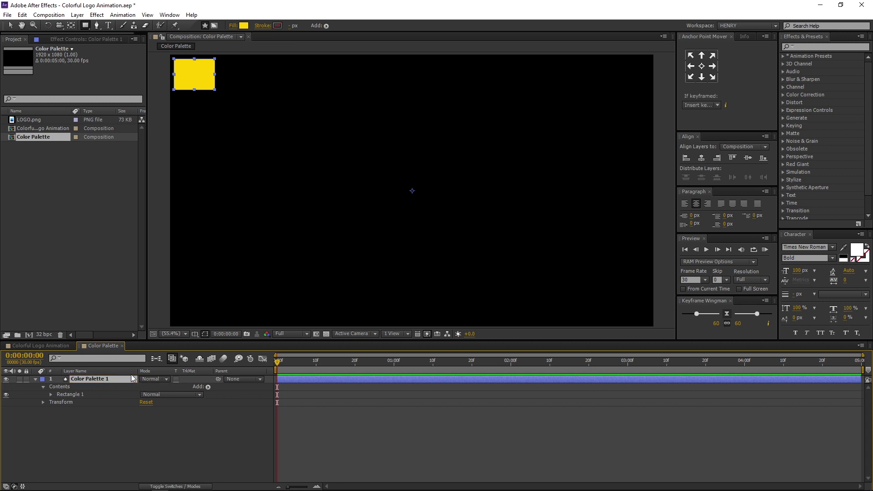
pyautogui.click(36, 379)
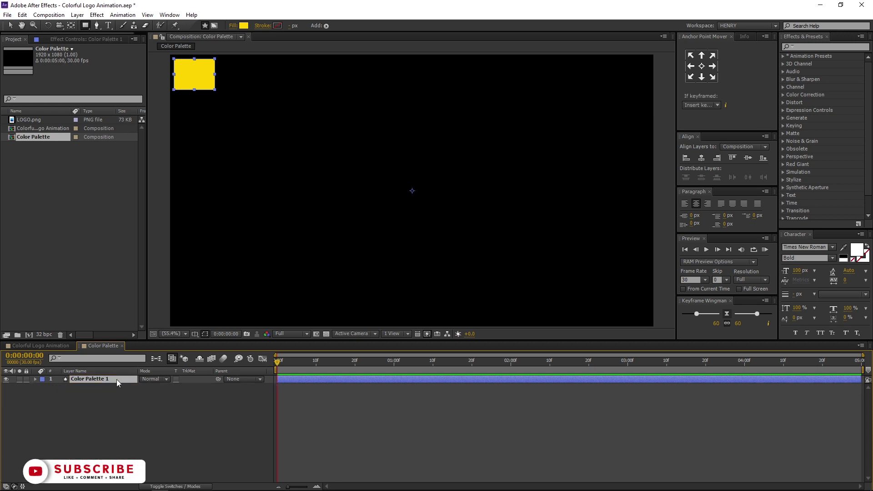
# - Duplicate the Color Palette 1 layer and set the duplicate's fill color to blue 00B4FF
pyautogui.click(24, 17)
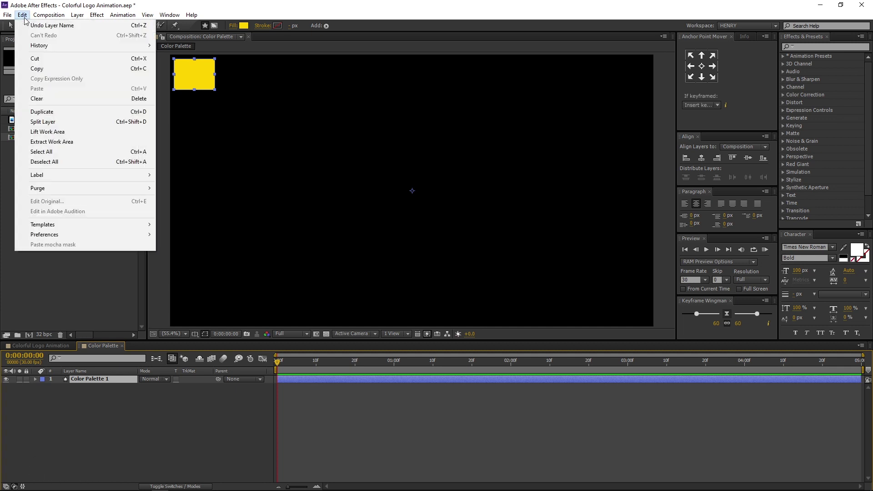
pyautogui.click(83, 113)
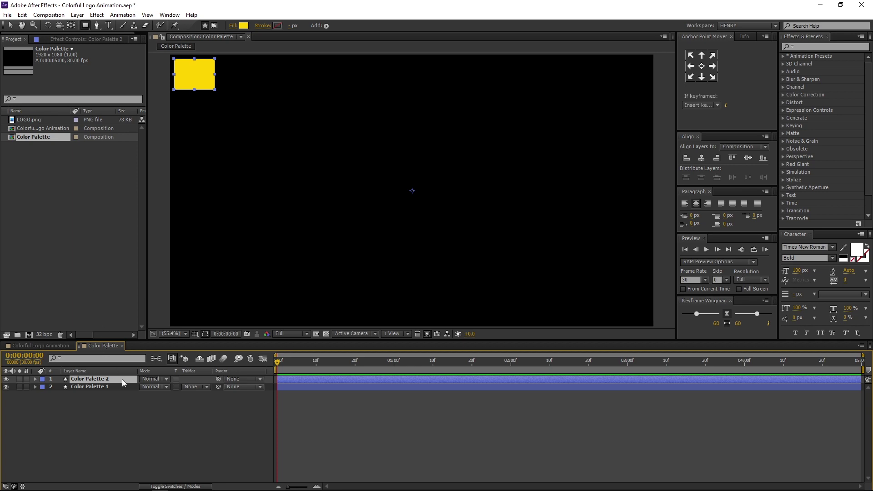
pyautogui.click(244, 26)
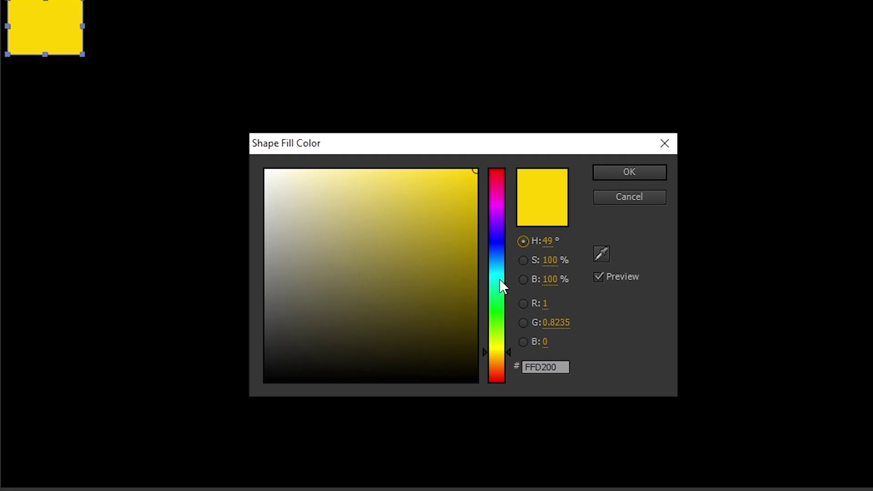
pyautogui.moveTo(443, 215); pyautogui.dragTo(444, 206)
pyautogui.moveTo(502, 265); pyautogui.dragTo(501, 271)
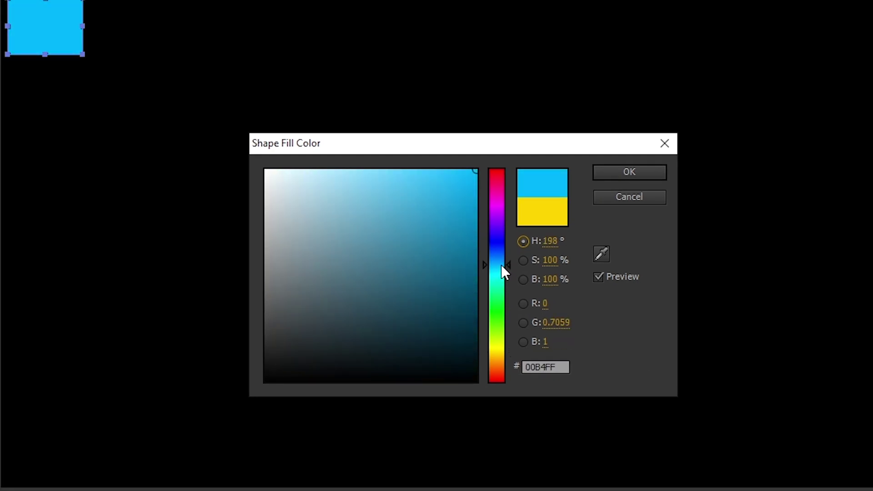
pyautogui.click(621, 166)
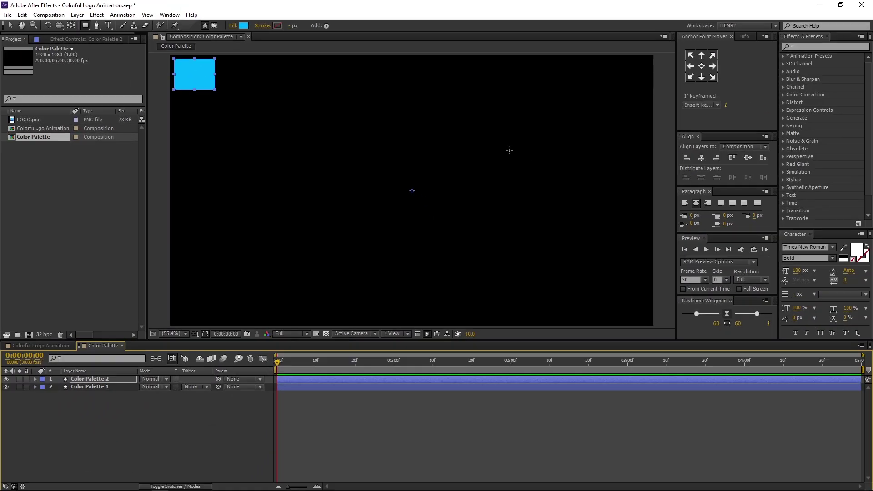
# - Move the blue rectangle directly below the yellow one, leaving a small gap, and deselect it
pyautogui.press('v')
pyautogui.moveTo(196, 85); pyautogui.dragTo(198, 119)
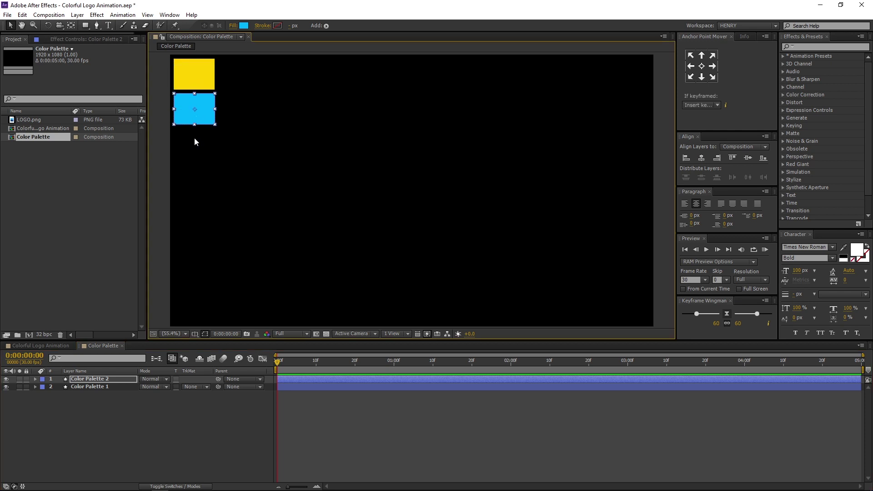
pyautogui.click(177, 445)
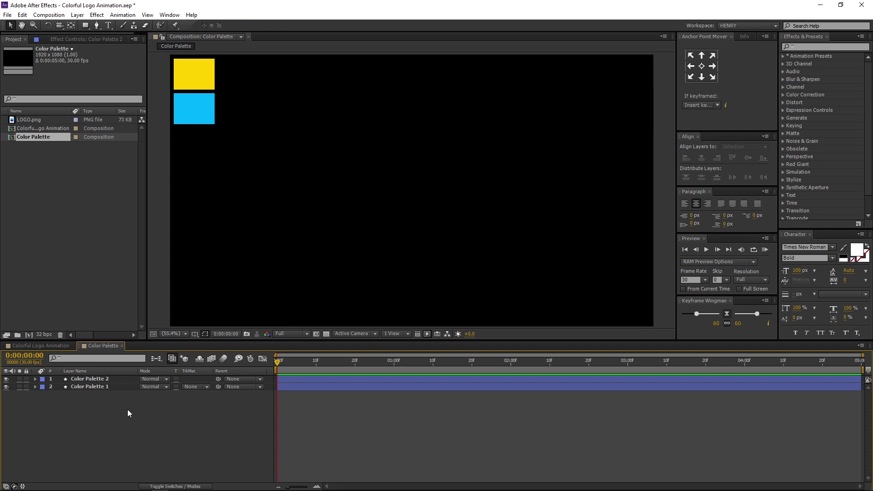
# - Switch to the Colorful Logo Animation composition and add LOGO.png to it as a layer
pyautogui.click(50, 345)
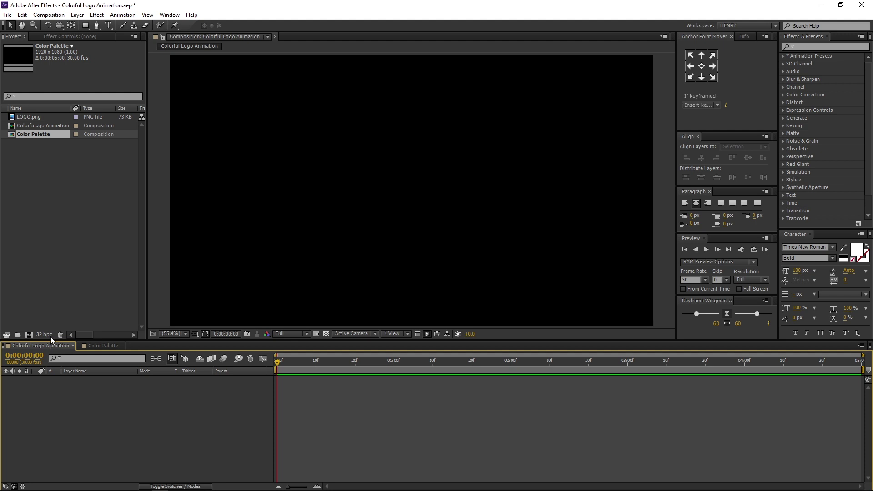
pyautogui.click(39, 216)
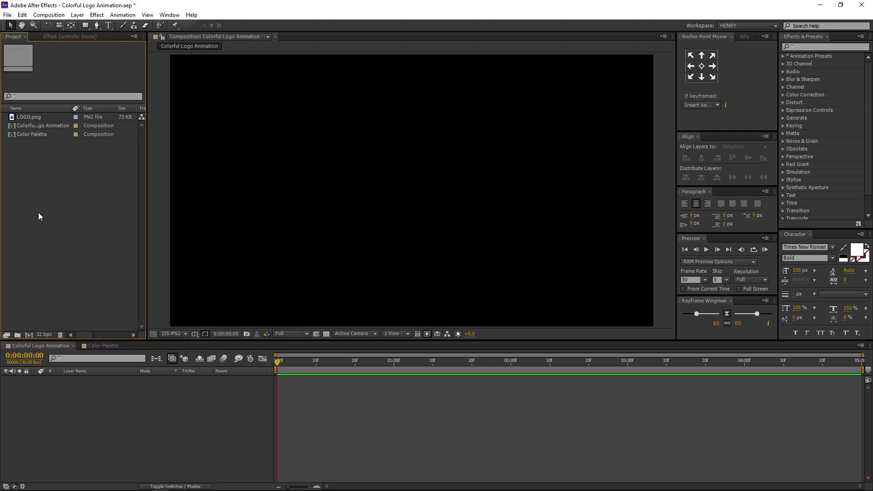
pyautogui.click(36, 117)
pyautogui.moveTo(60, 118); pyautogui.dragTo(67, 419)
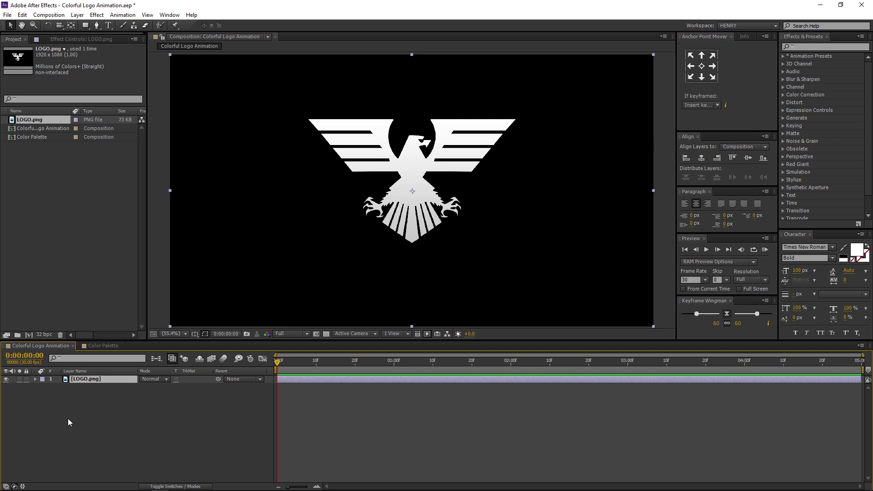
# - Set the LOGO.png layer's scale to 60%
pyautogui.press('s')
pyautogui.click(154, 387)
pyautogui.write('60')
pyautogui.press('Return')
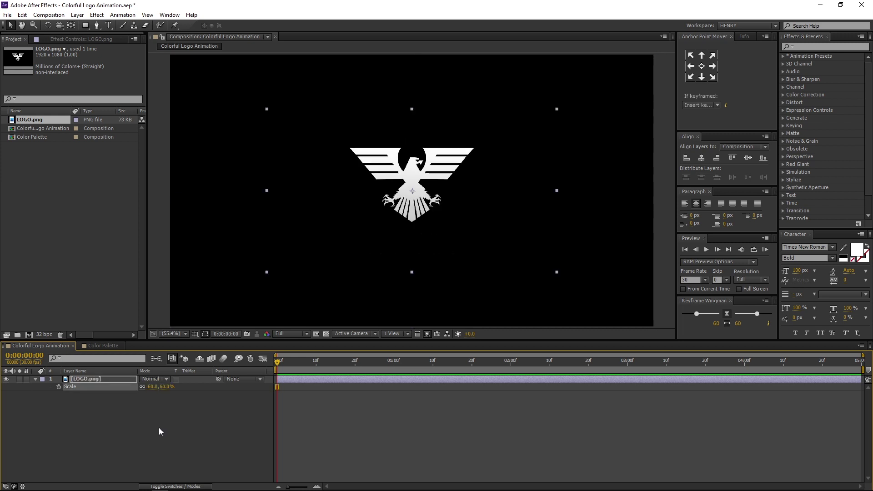
# - Set the Type tool's character formatting to Felix Titling, 80 px, with 100 tracking
pyautogui.click(159, 427)
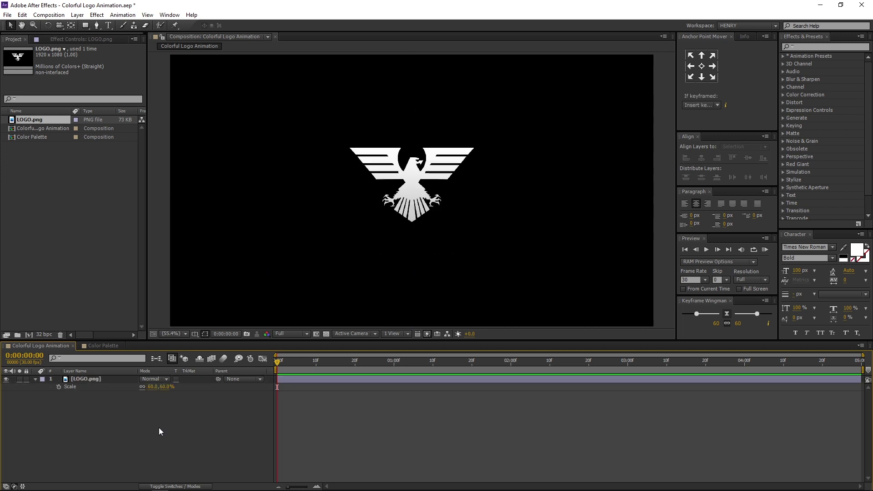
pyautogui.click(36, 379)
pyautogui.click(109, 26)
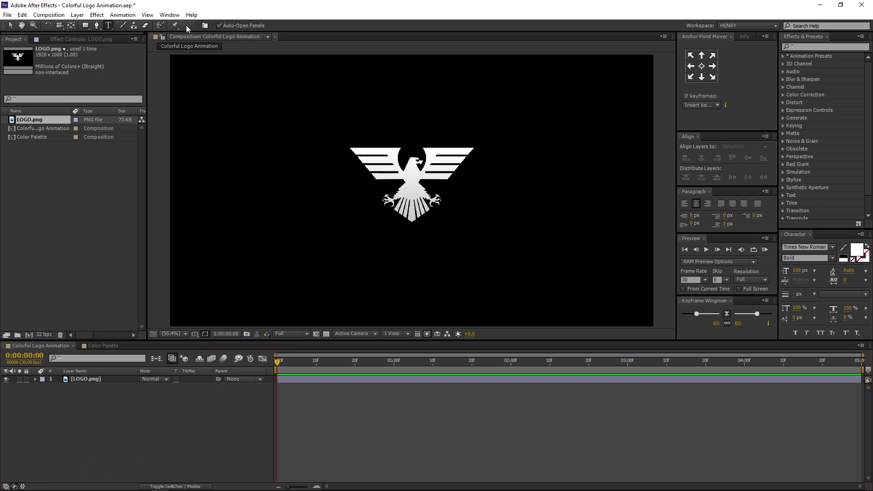
pyautogui.click(805, 247)
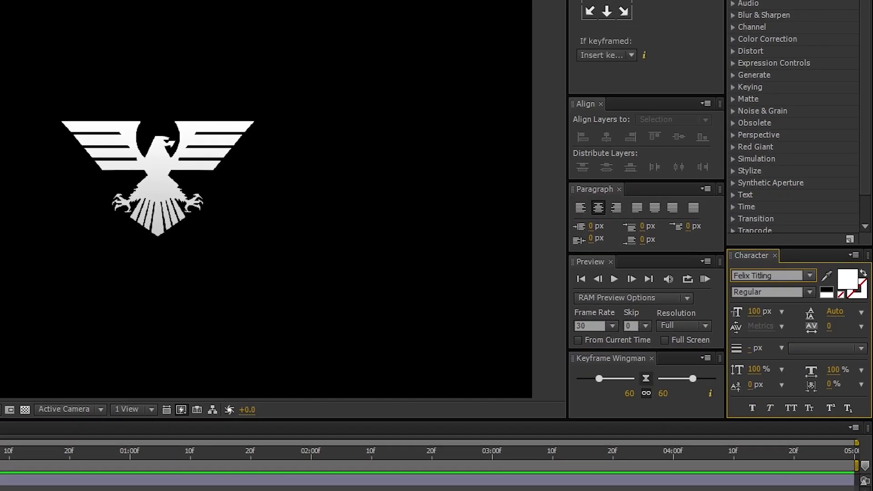
pyautogui.write('Felix Titling')
pyautogui.click(768, 311)
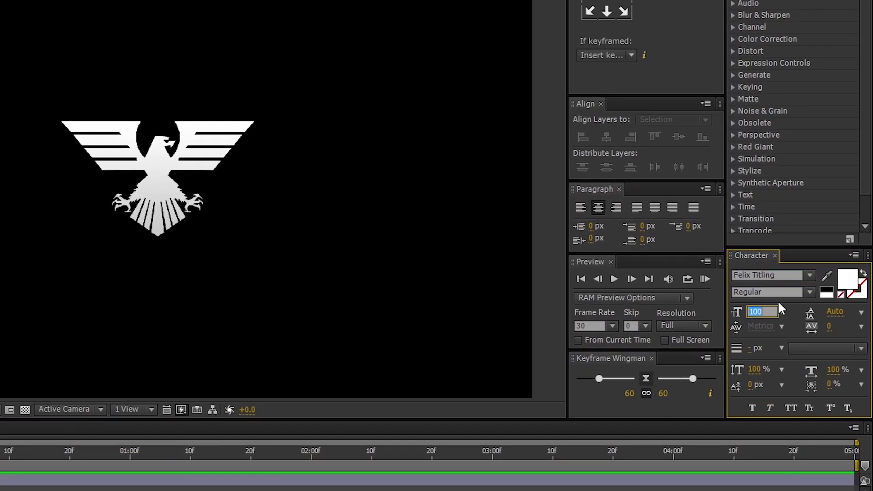
pyautogui.write('80')
pyautogui.press('Return')
pyautogui.click(833, 326)
pyautogui.write('100')
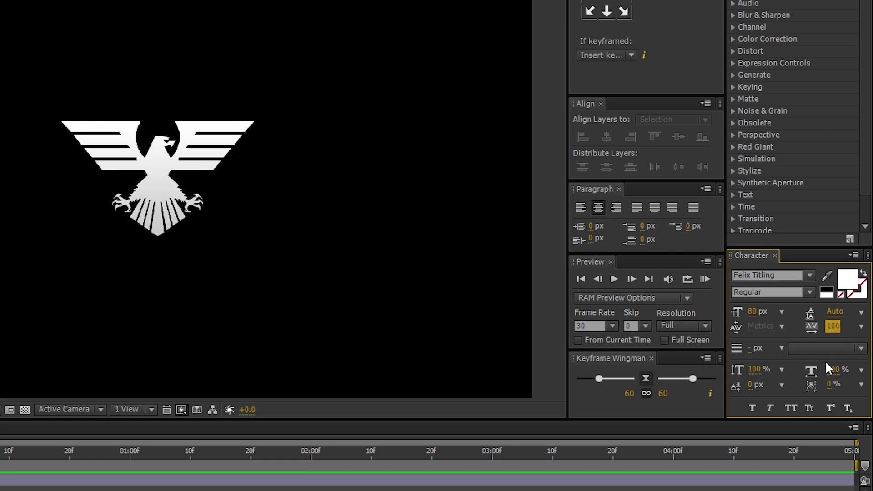
pyautogui.press('Return')
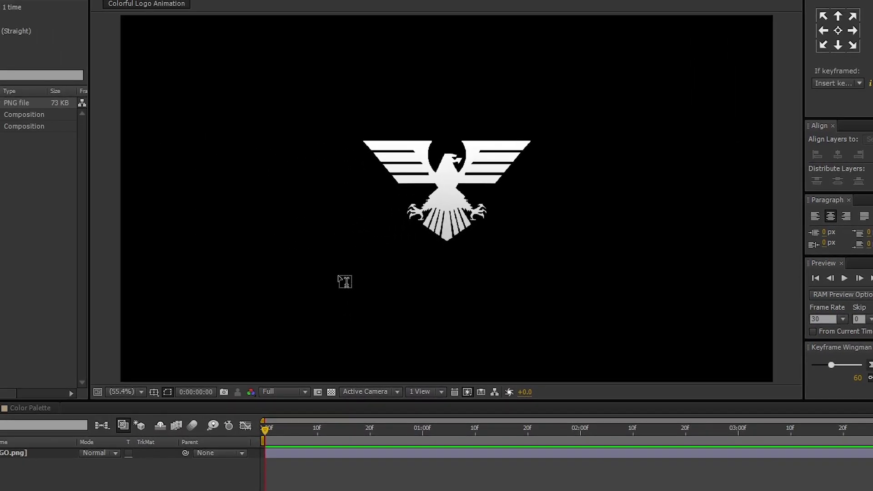
# - Add the all-caps text THE EAGLE just below the eagle logo
pyautogui.click(338, 275)
pyautogui.write('T')
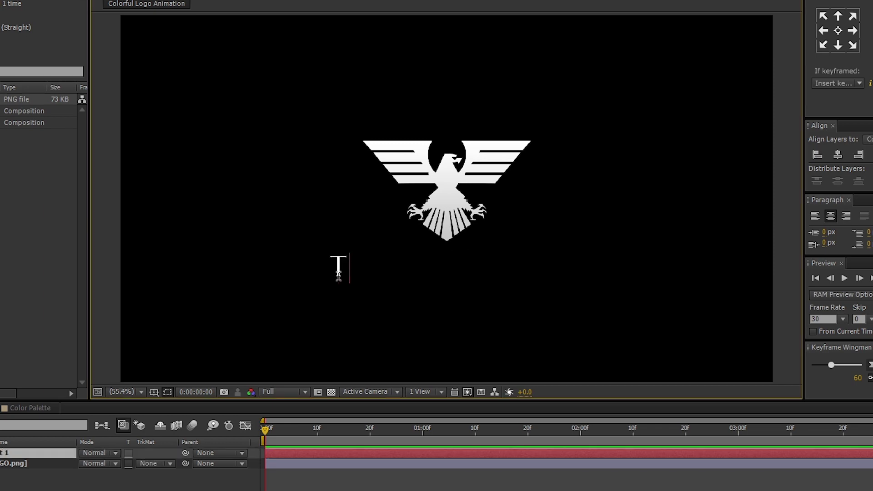
pyautogui.write('HE EAGLE')
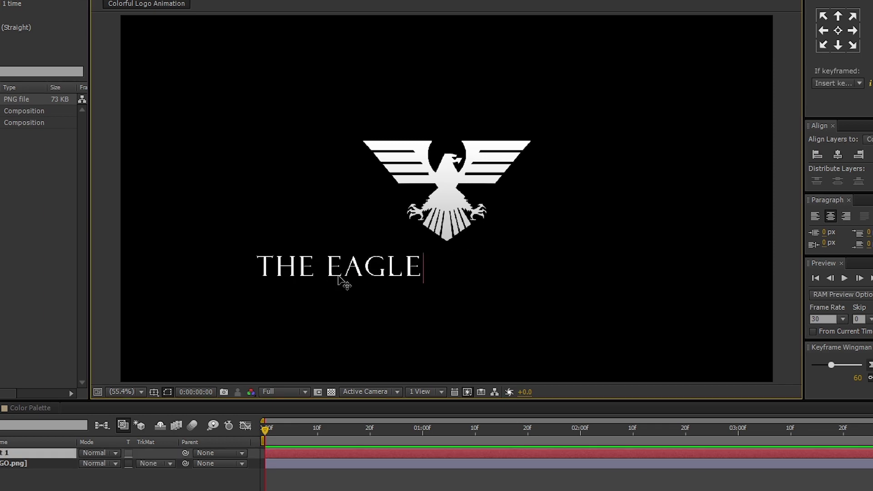
pyautogui.press('Escape')
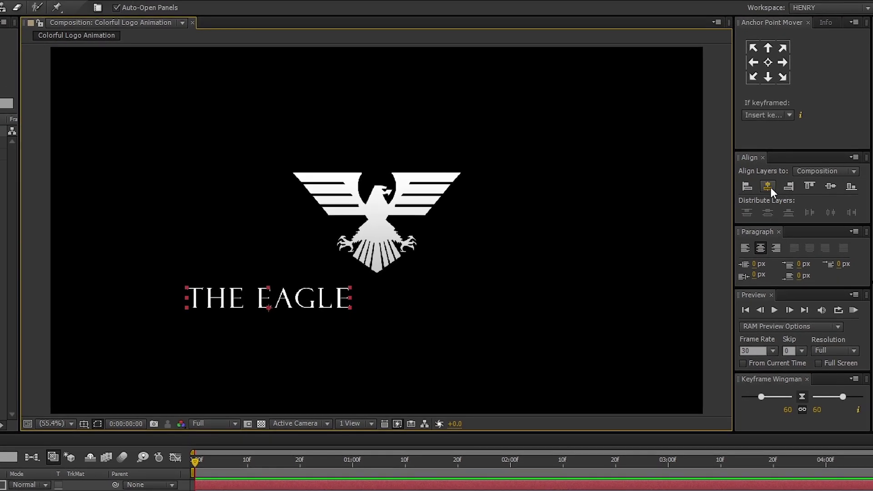
# - Center the THE EAGLE text horizontally in the composition and center its anchor point, leaving the layer deselected
pyautogui.click(840, 155)
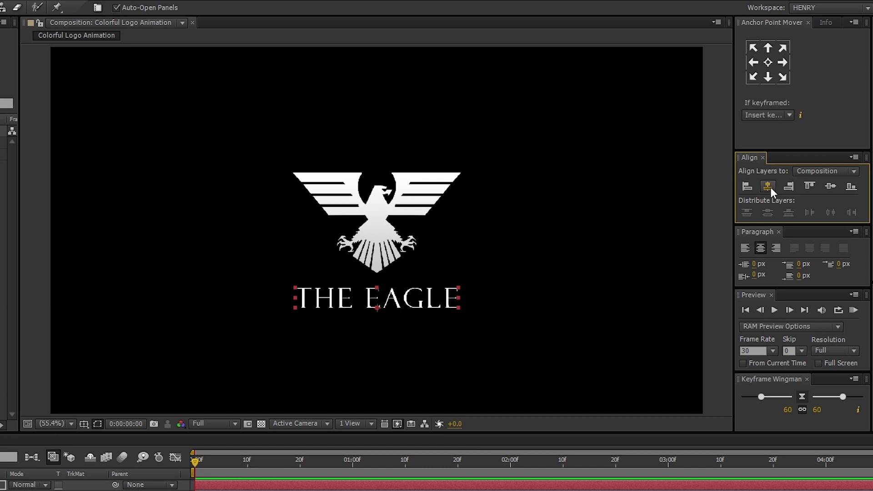
pyautogui.click(769, 60)
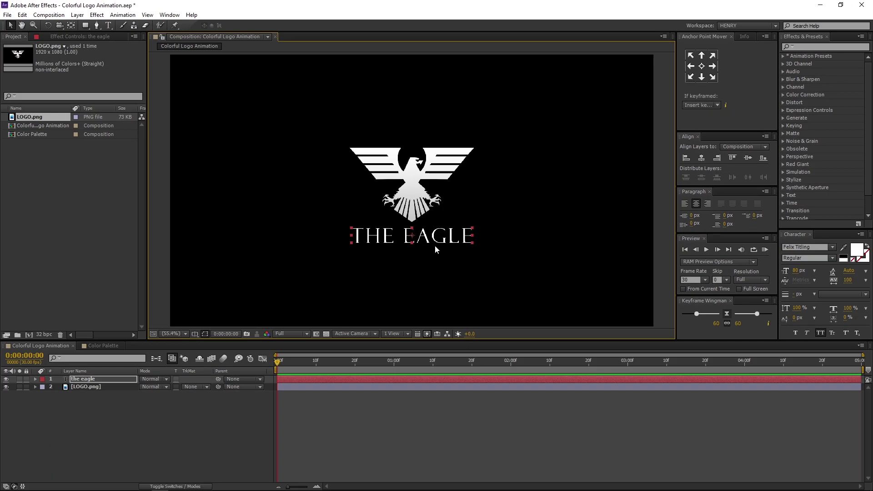
pyautogui.click(197, 433)
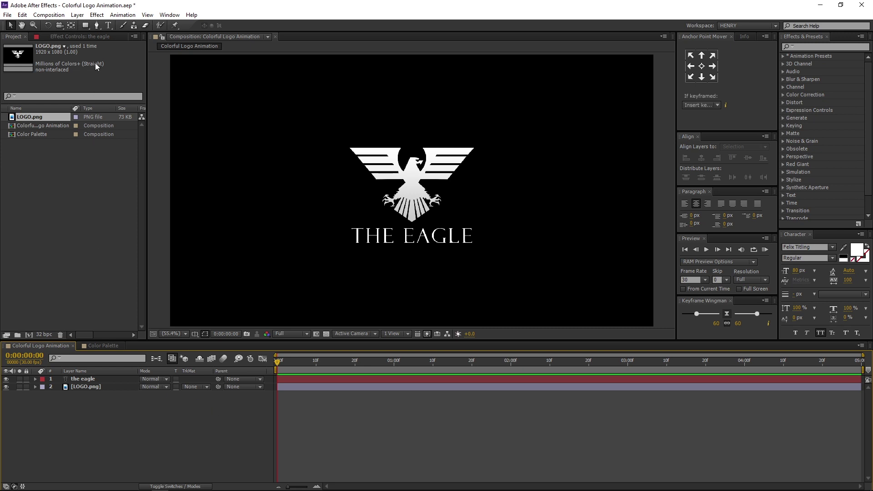
# - Set the formatting for a new text layer to Gill Sans MT, 30 px, 500 tracking, with All Caps
pyautogui.click(108, 26)
pyautogui.click(150, 25)
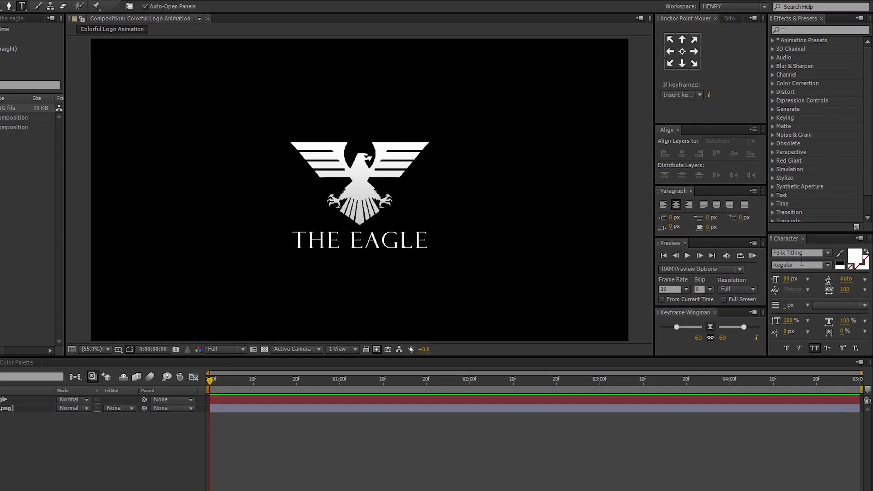
pyautogui.click(819, 247)
pyautogui.write('Gill Sans MT')
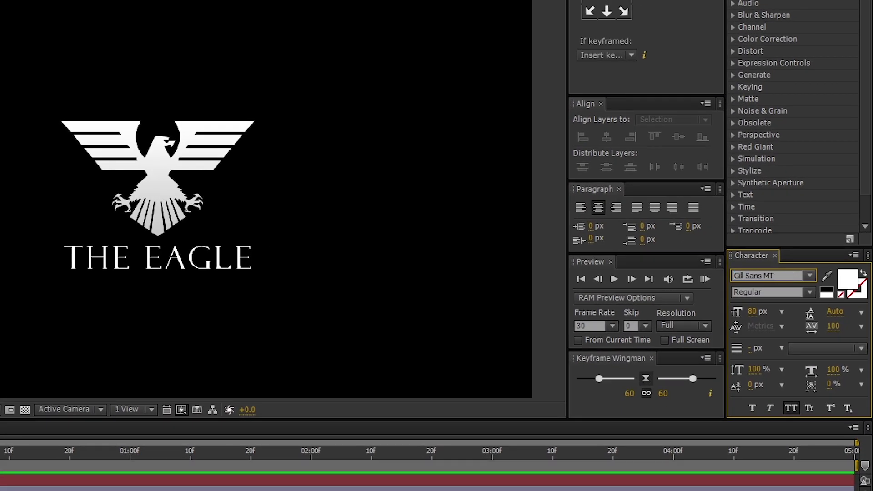
pyautogui.press('Return')
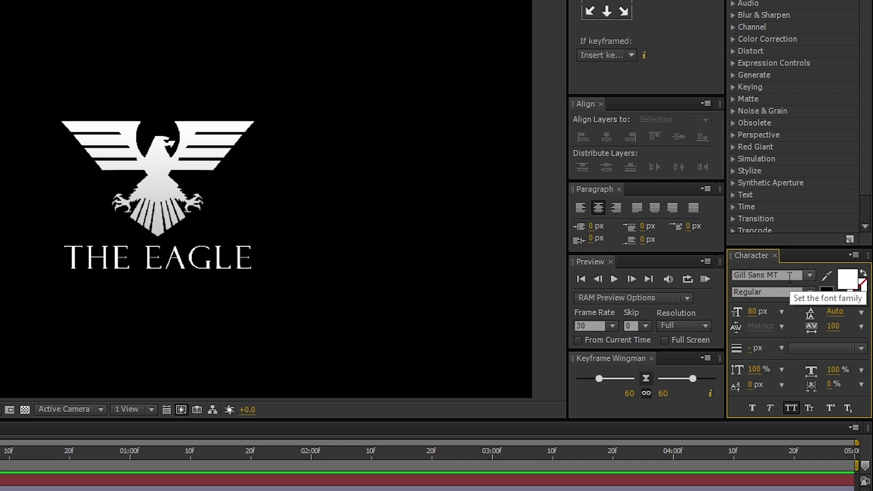
pyautogui.click(755, 311)
pyautogui.write('30')
pyautogui.press('Return')
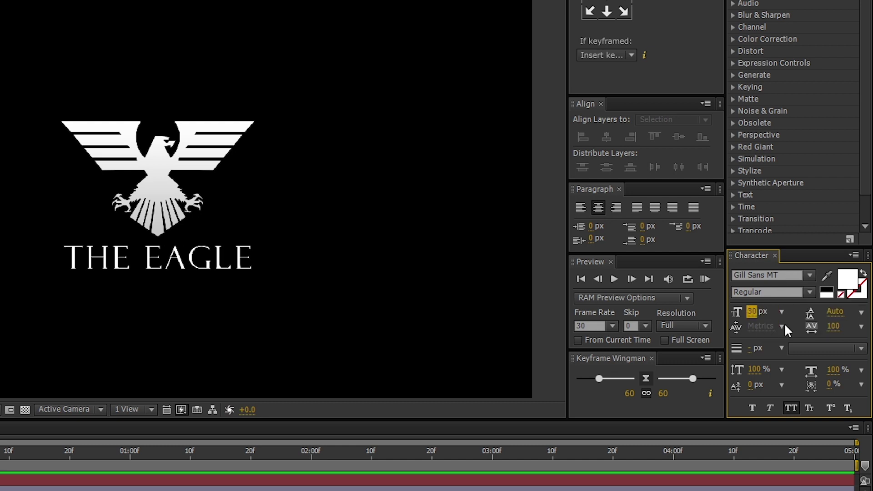
pyautogui.click(833, 327)
pyautogui.write('500')
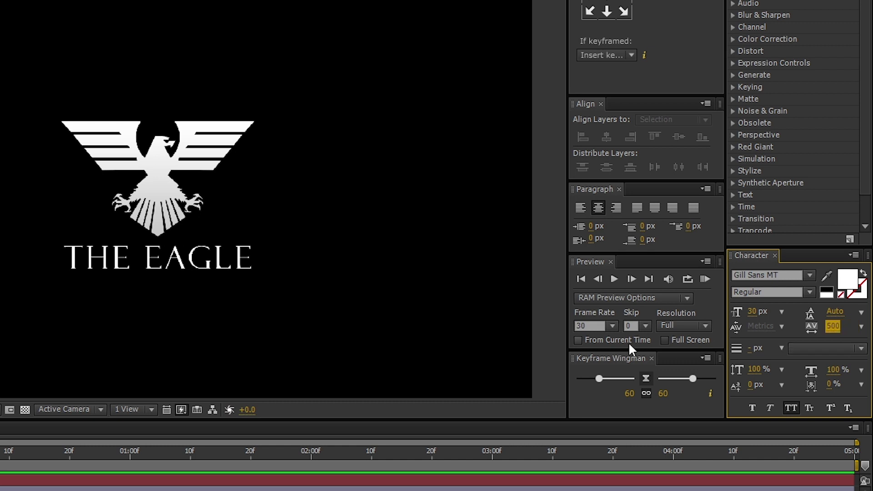
pyautogui.click(792, 407)
# - Add the tagline text AHEAD ALWAYS below the THE EAGLE text
pyautogui.click(110, 316)
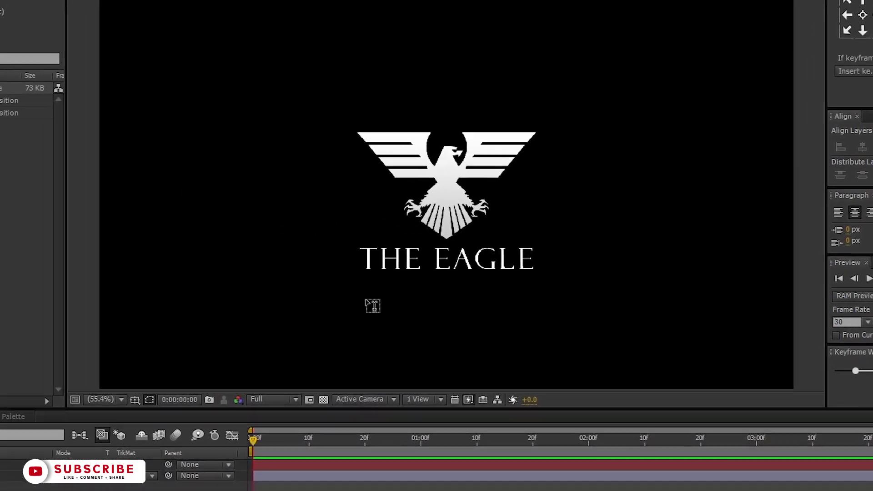
pyautogui.write('AHEAD AL')
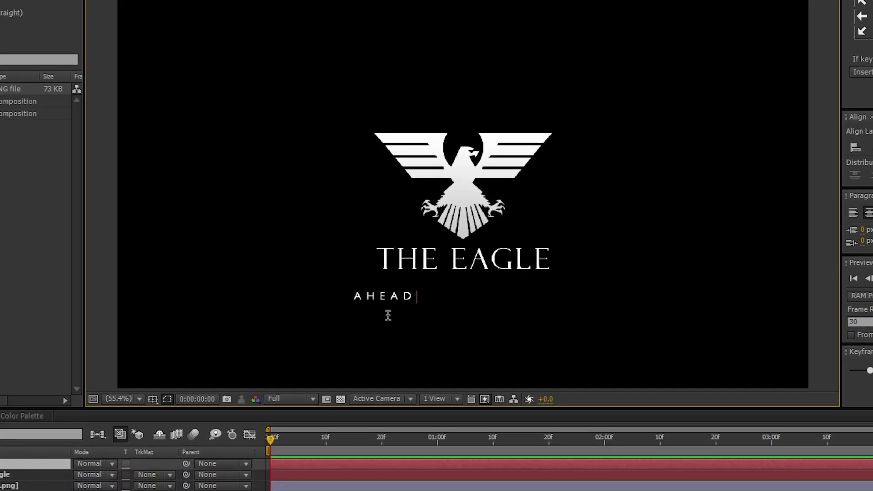
pyautogui.write('WAYS')
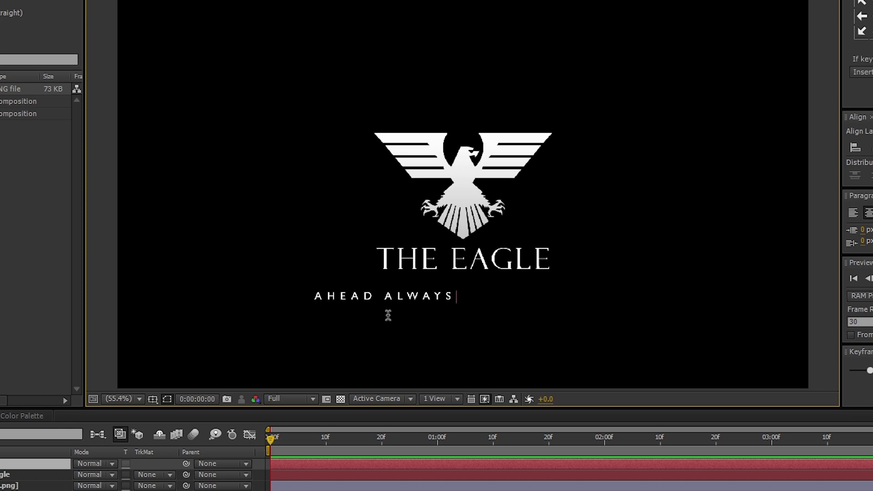
pyautogui.press('KP_Enter')
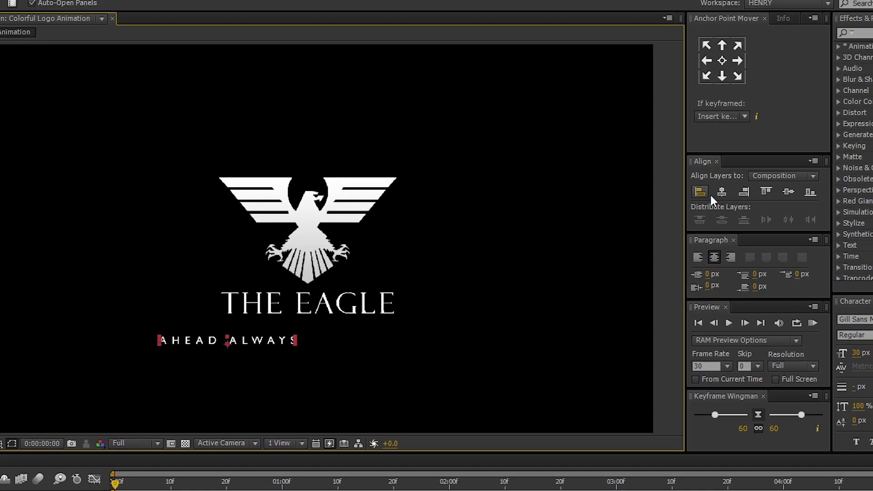
# - Center the AHEAD ALWAYS tagline horizontally, center its anchor point, and nudge it up closer to THE EAGLE
pyautogui.click(820, 166)
pyautogui.click(703, 65)
pyautogui.click(295, 407)
pyautogui.hotkey('shift', 'Up')
pyautogui.hotkey('shift', 'Up')
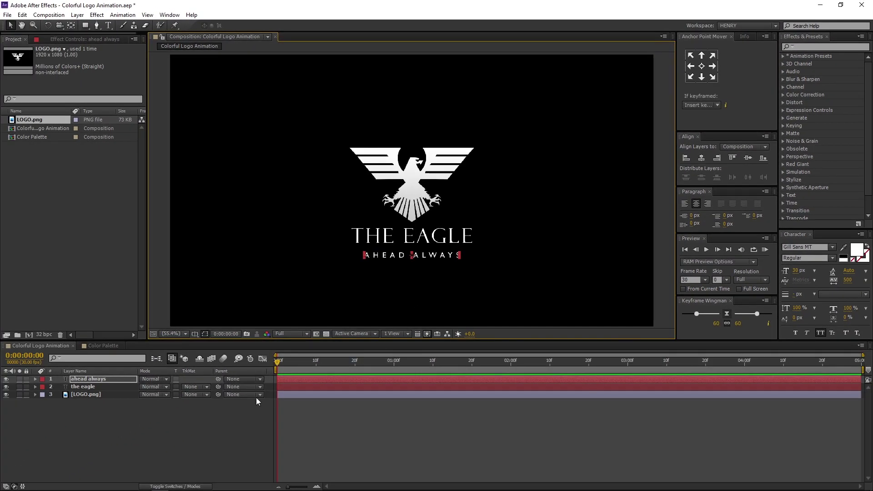
# - Move the logo and both text layers up together by about 60 px
pyautogui.click(97, 432)
pyautogui.moveTo(107, 430); pyautogui.dragTo(111, 377)
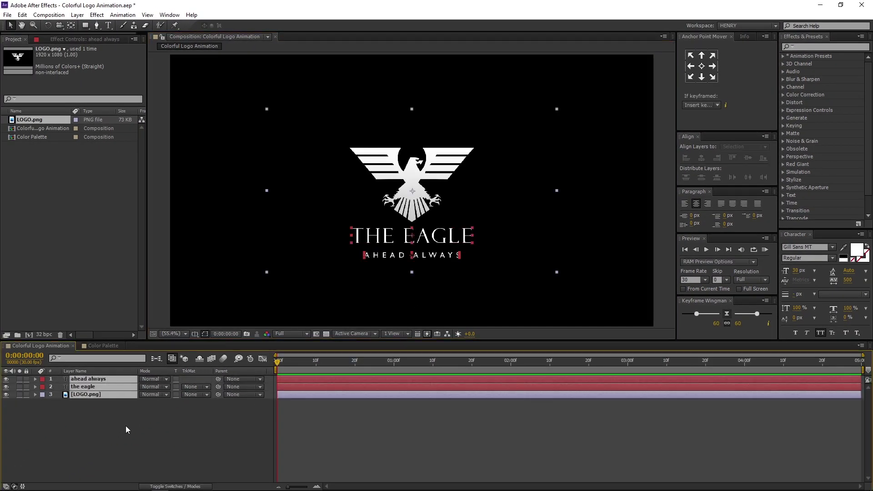
pyautogui.hotkey('shift', 'Up')
pyautogui.hotkey('shift', 'Up')
pyautogui.hotkey('shift', 'Up')
pyautogui.hotkey('shift', 'Up')
pyautogui.hotkey('shift', 'Up')
pyautogui.hotkey('shift', 'Up')
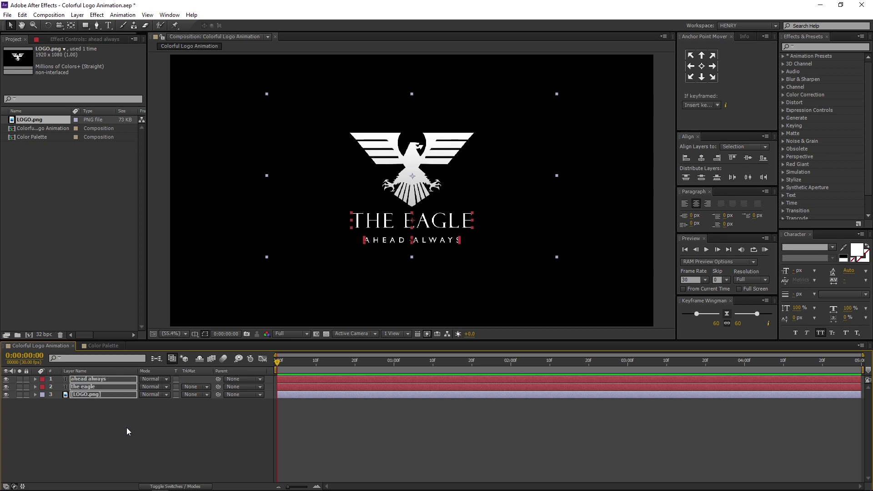
# - Deselect all layers and hide the two text layers, leaving only the eagle logo shown
pyautogui.click(127, 428)
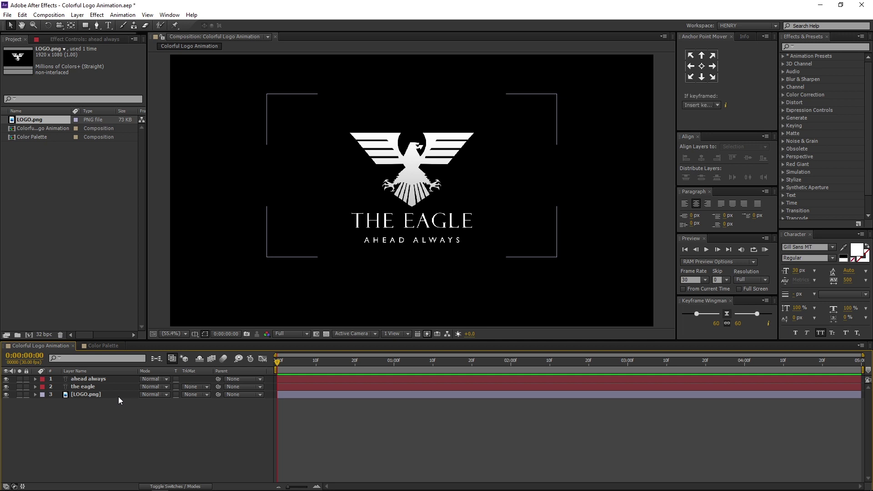
pyautogui.click(6, 386)
pyautogui.click(7, 379)
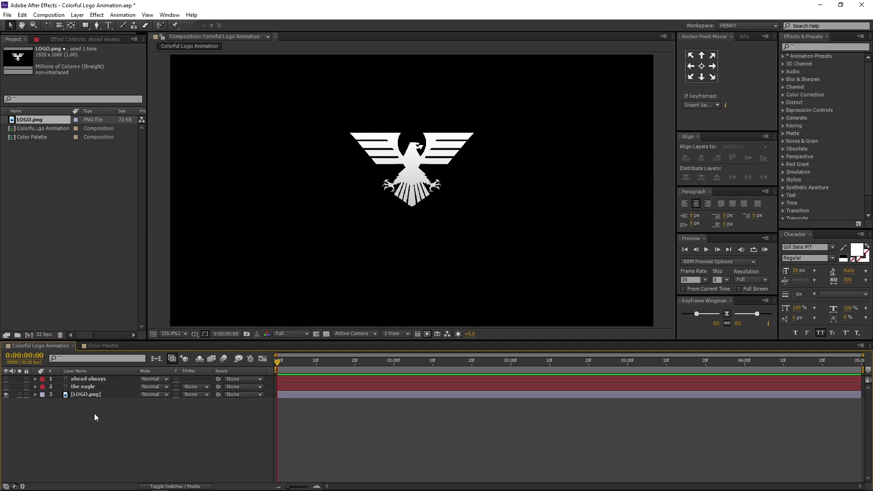
# - Create a black 1920 x 1080 solid named Line 1 and place it beneath the LOGO.png layer
pyautogui.rightClick(94, 417)
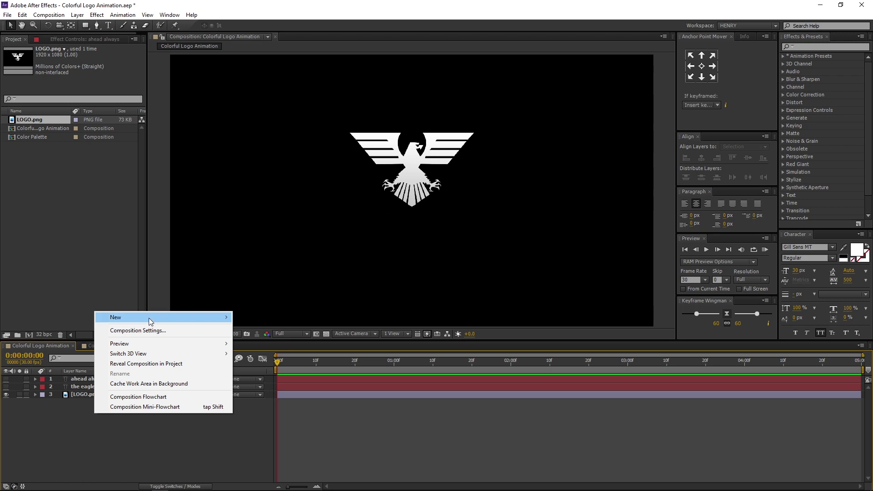
pyautogui.moveTo(149, 317)
pyautogui.click(293, 340)
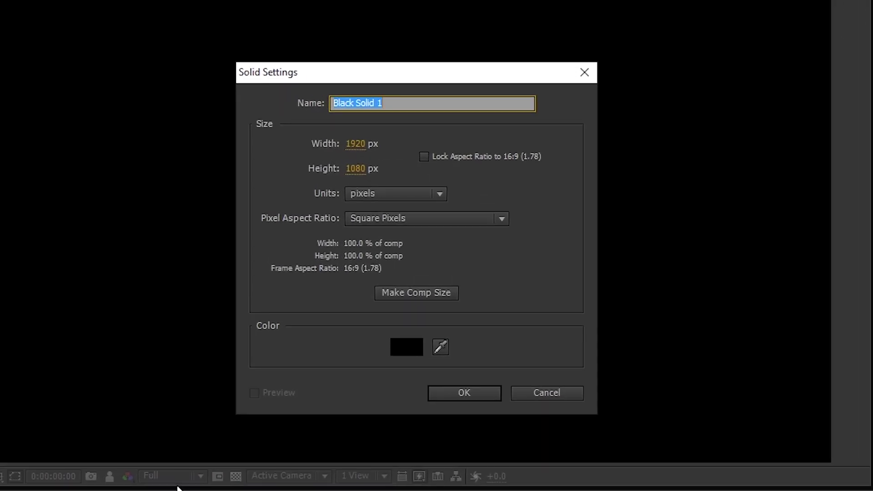
pyautogui.write('Line 1')
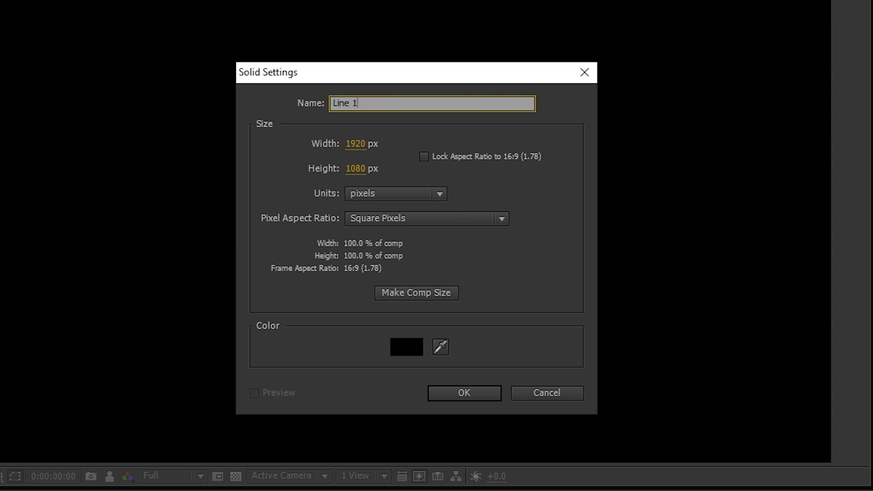
pyautogui.click(406, 348)
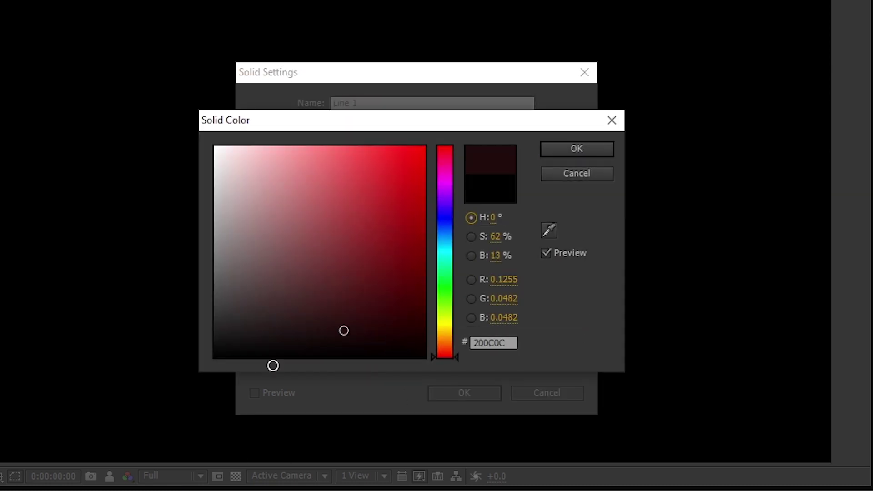
pyautogui.click(611, 149)
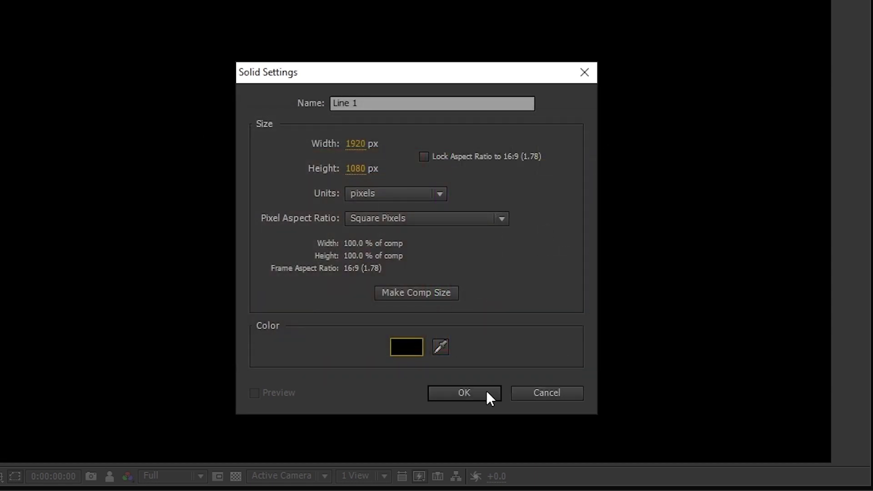
pyautogui.click(464, 392)
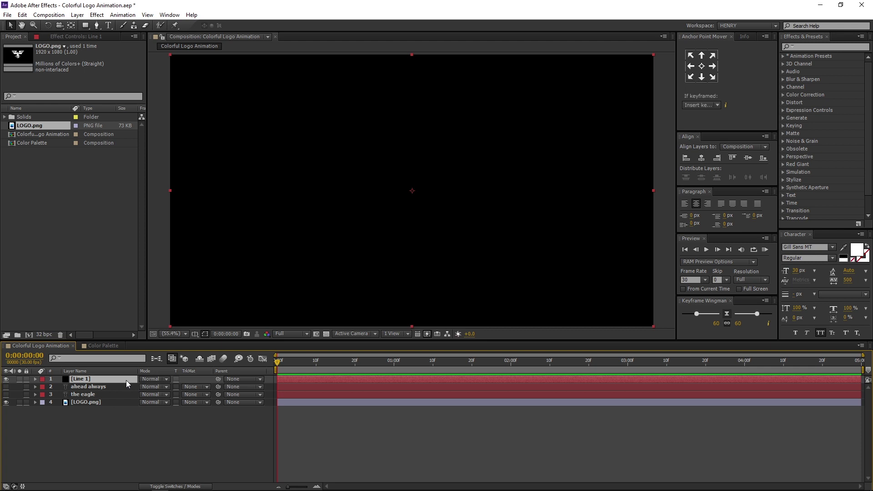
pyautogui.moveTo(125, 381); pyautogui.dragTo(130, 423)
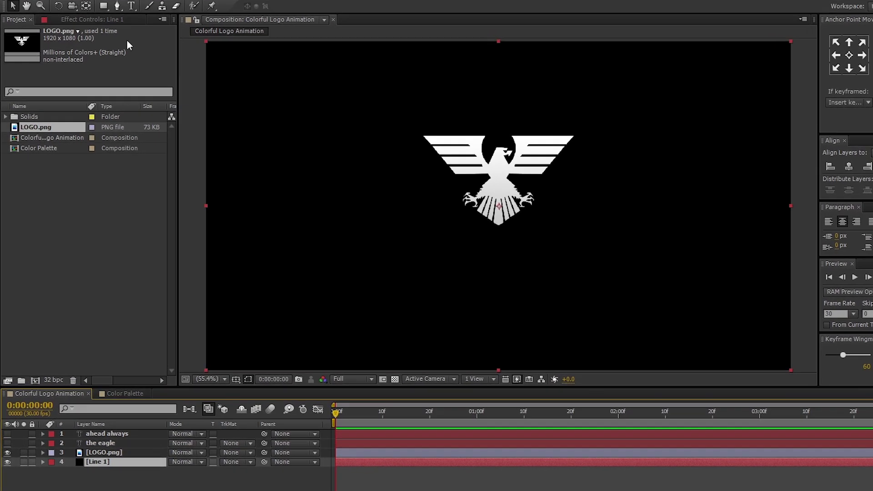
# - Draw a straight horizontal Pen tool mask path on Line 1 from the eagle's tail tip to just beyond the composition's left edge
pyautogui.click(116, 5)
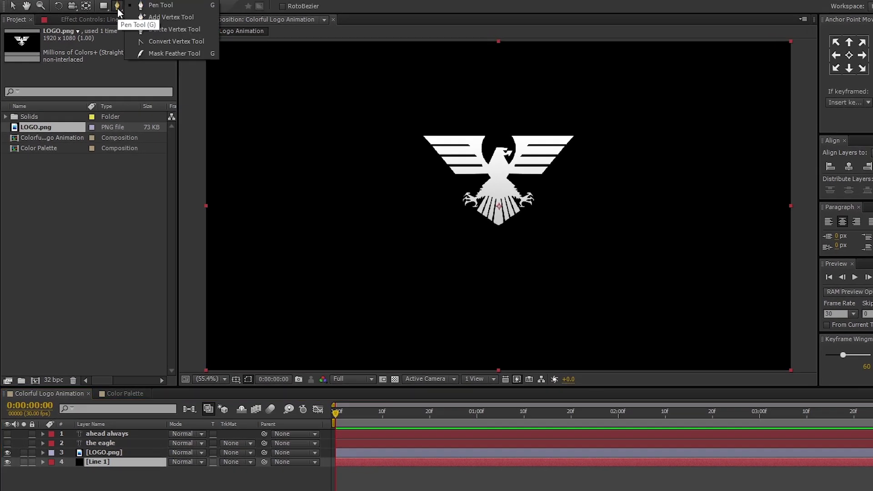
pyautogui.click(198, 8)
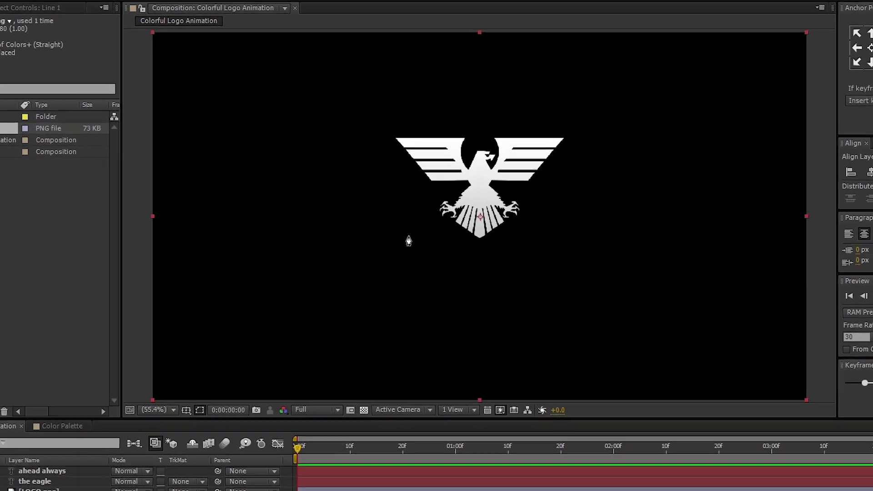
pyautogui.click(481, 238)
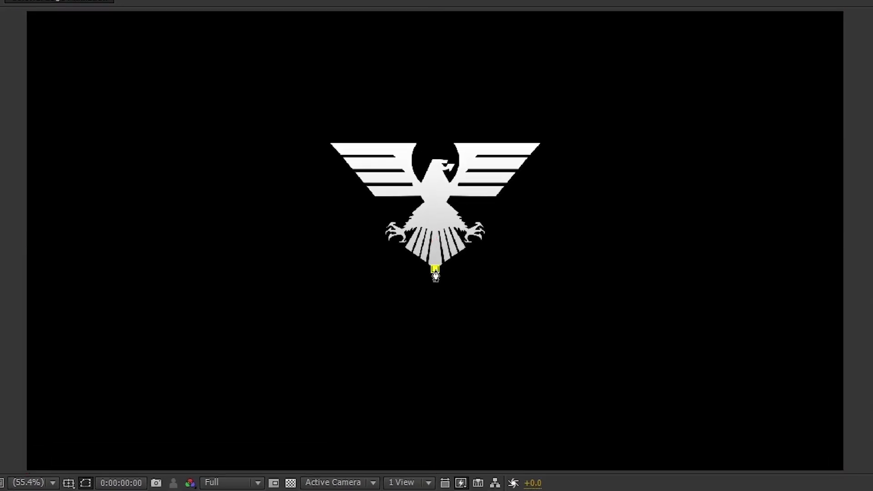
pyautogui.click(20, 269)
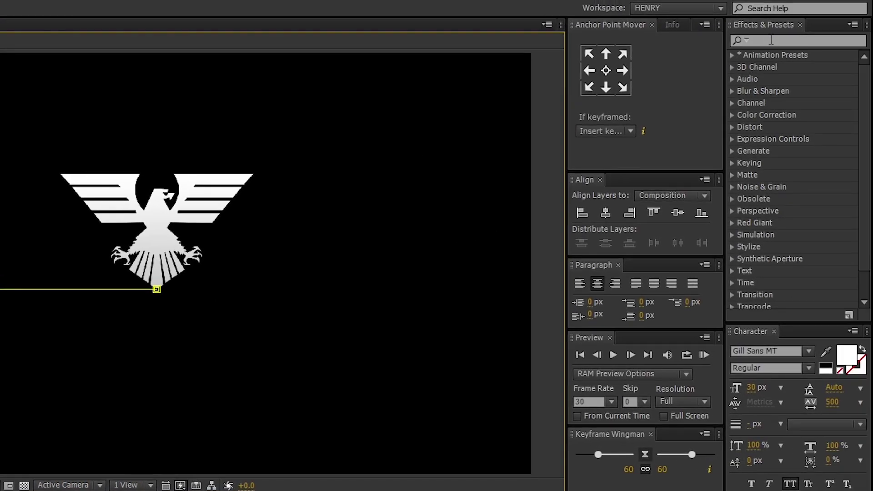
# - Find the Saber effect and apply it to the Line 1 layer
pyautogui.click(769, 41)
pyautogui.write('saber')
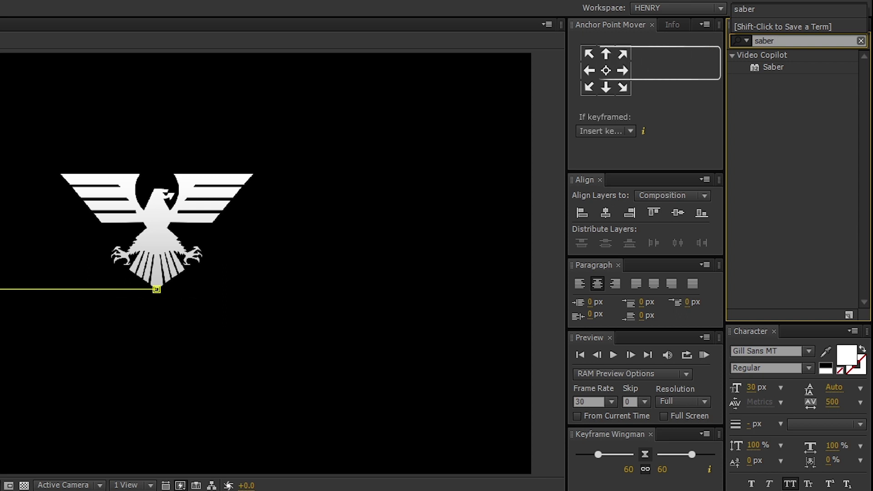
pyautogui.click(770, 40)
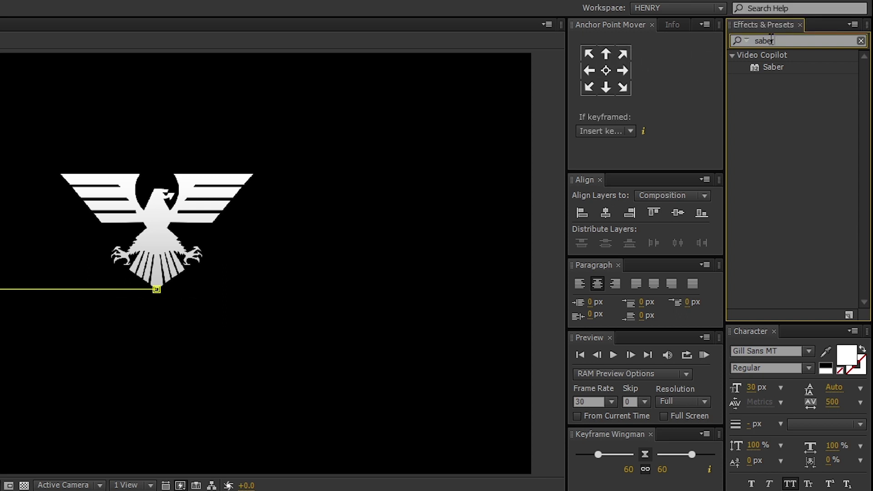
pyautogui.click(780, 71)
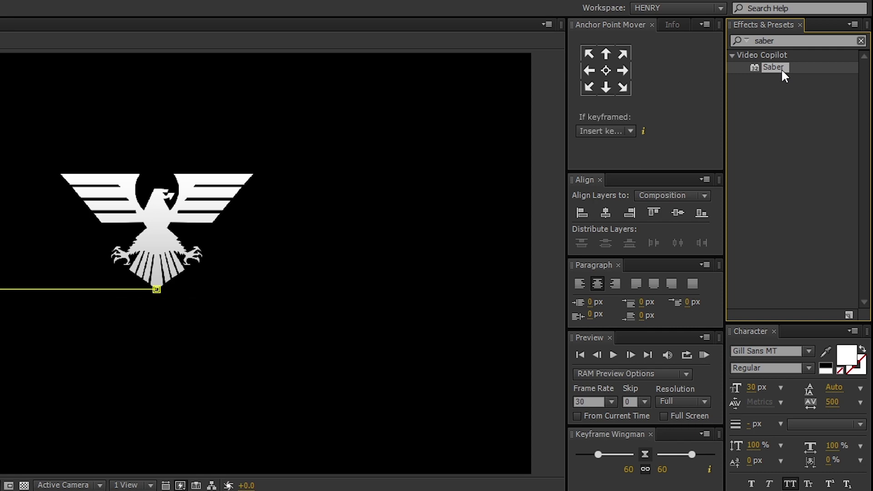
pyautogui.moveTo(780, 68); pyautogui.dragTo(117, 404)
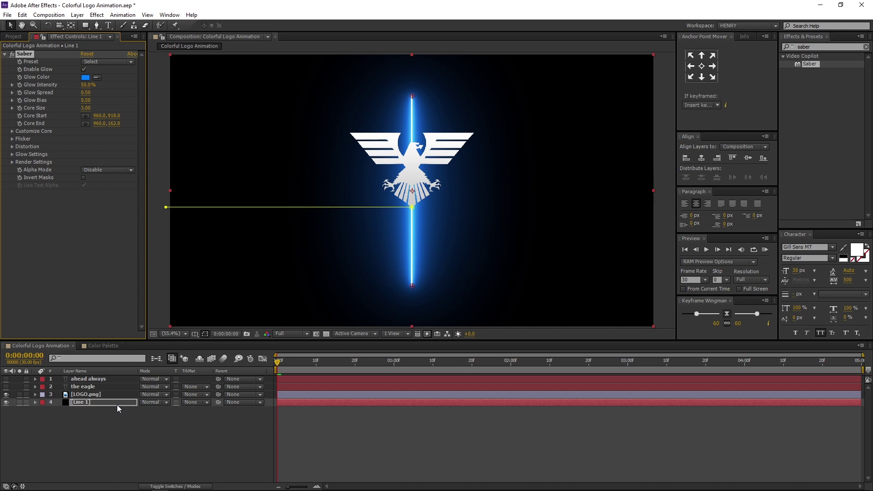
pyautogui.click(112, 402)
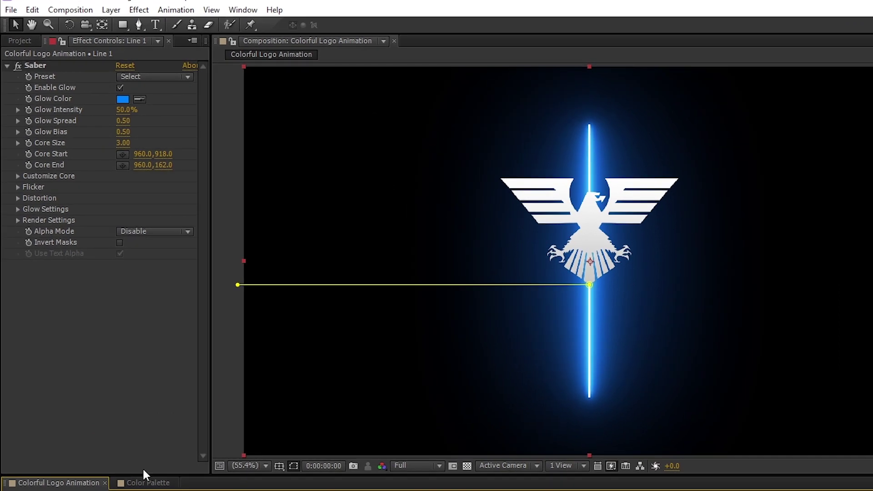
# - Set Saber's Core Type to Layer Masks under Customize Core
pyautogui.click(19, 178)
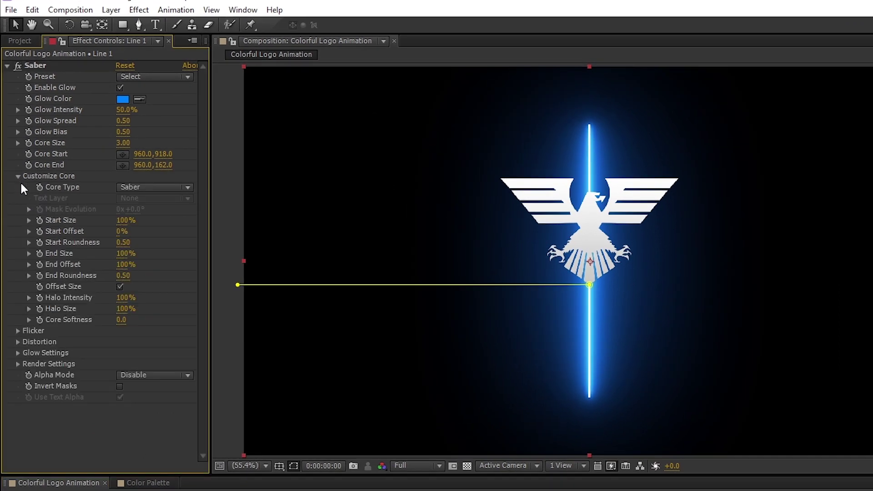
pyautogui.click(152, 189)
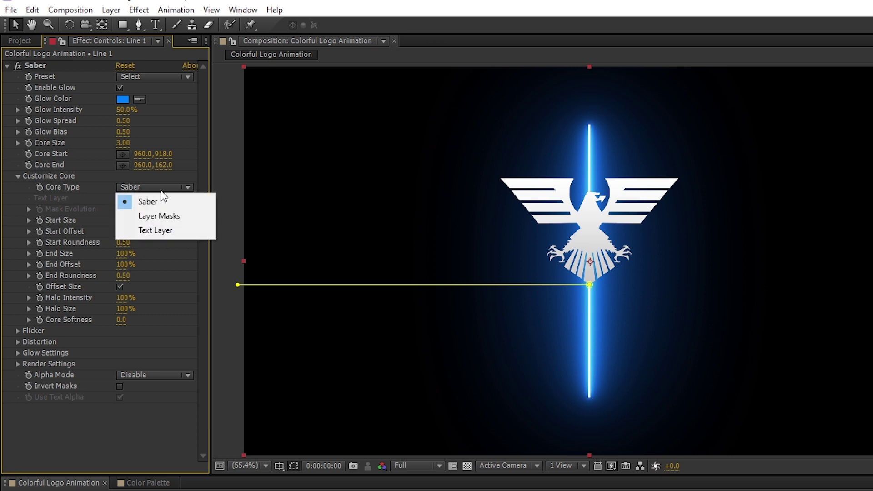
pyautogui.click(183, 223)
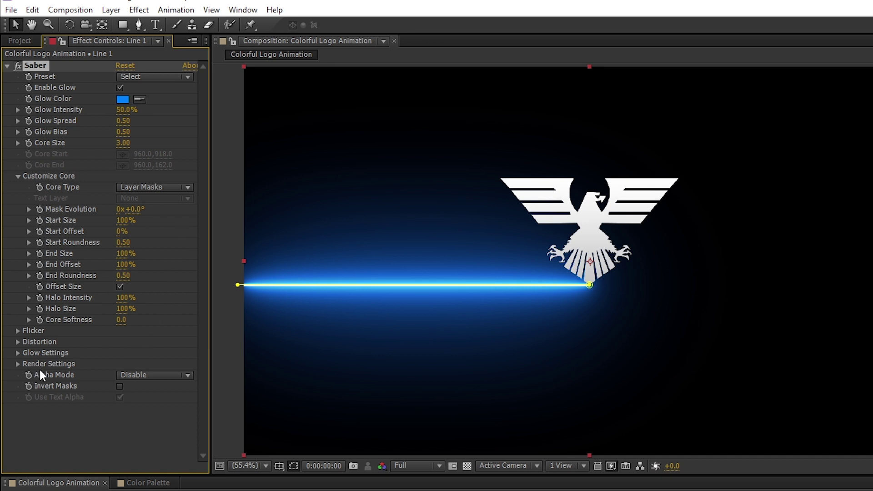
# - Set Saber's Composite Settings to Transparent and disable its glow
pyautogui.click(17, 364)
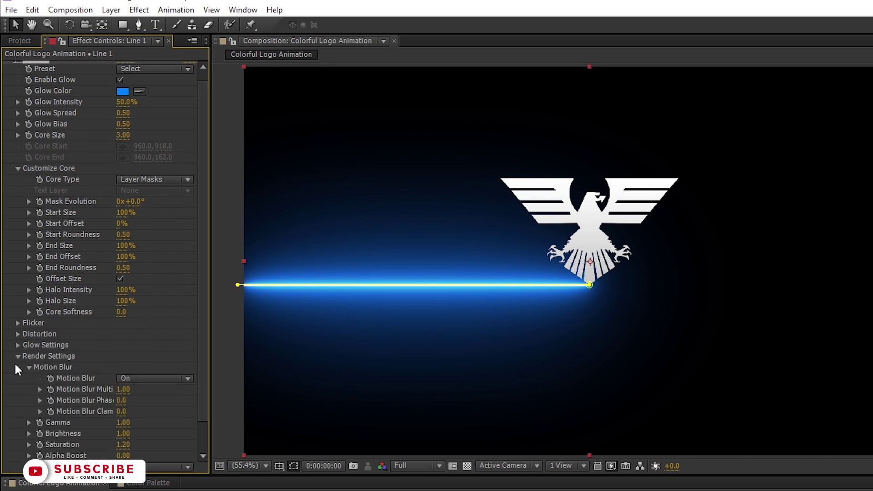
pyautogui.scroll(-3, 15, 361)
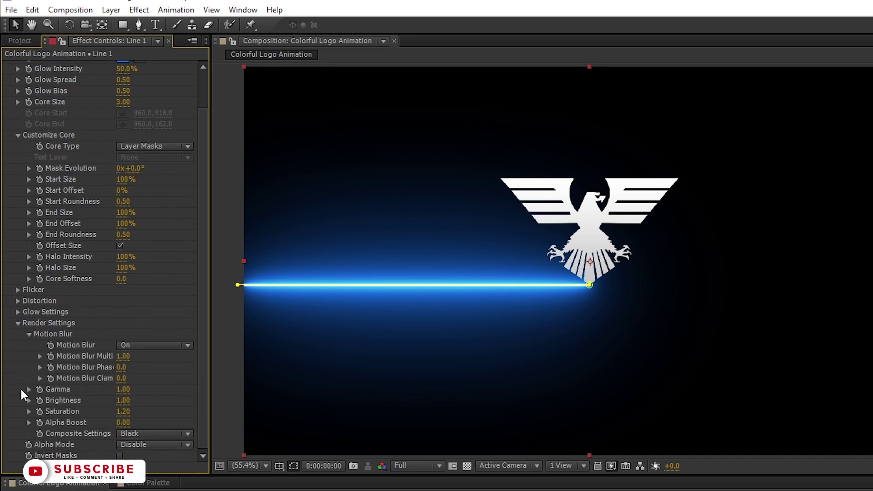
pyautogui.click(169, 435)
pyautogui.click(171, 448)
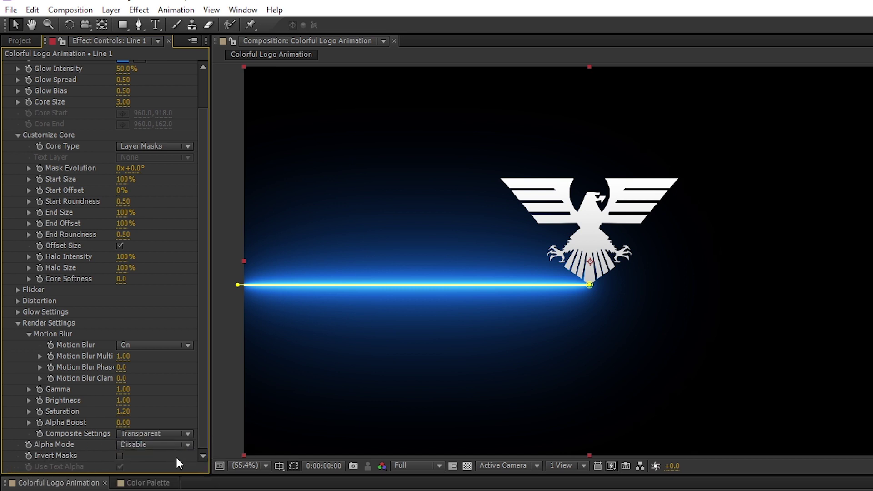
pyautogui.scroll(3, 175, 455)
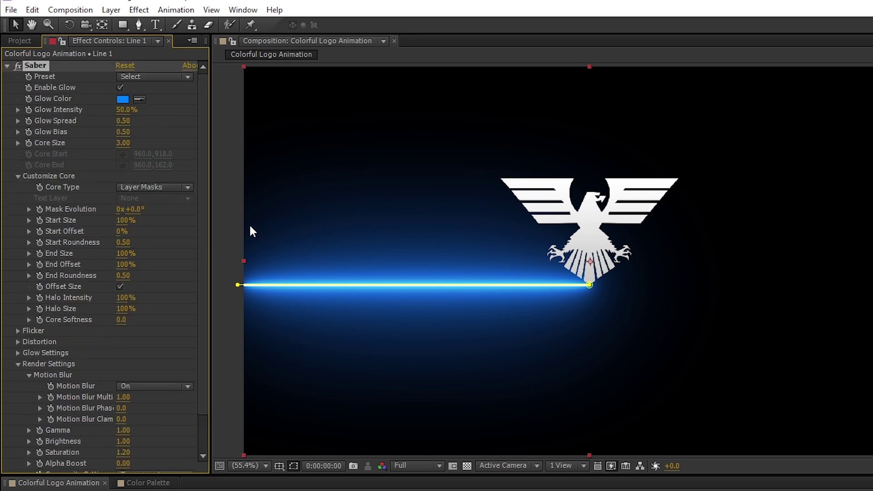
pyautogui.click(120, 88)
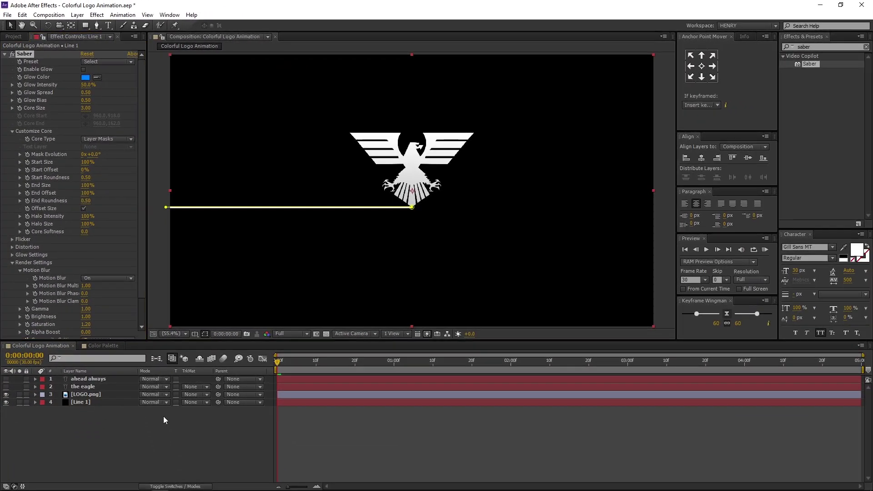
pyautogui.click(192, 484)
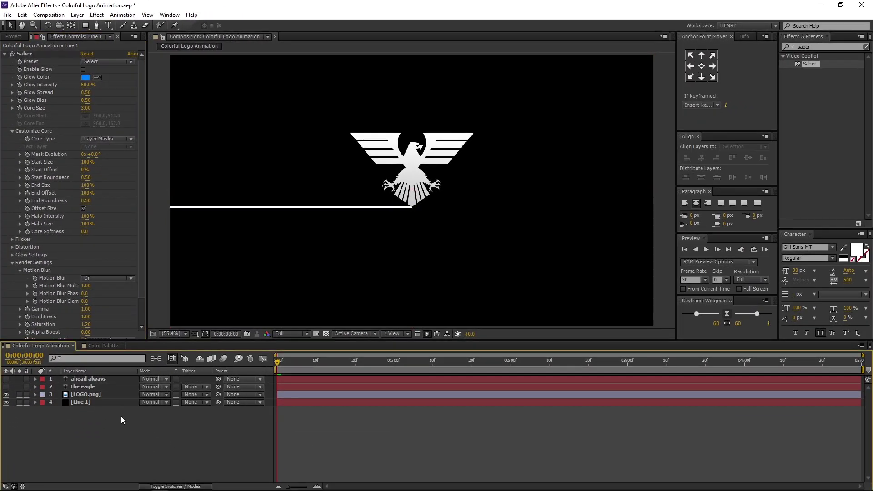
# - Expand Line 1's Saber core properties, set Start Offset to 100%, and keyframe it at 0:00:00:00
pyautogui.click(36, 402)
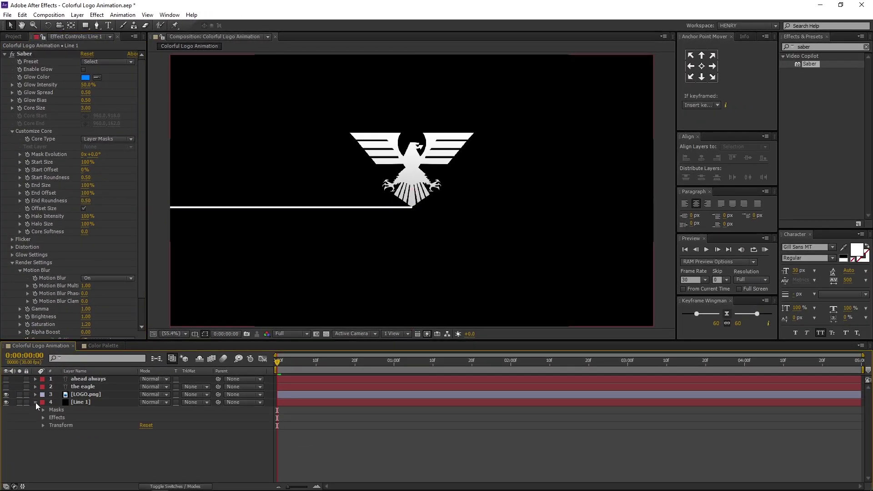
pyautogui.click(44, 417)
pyautogui.click(50, 426)
pyautogui.scroll(-2, 50, 427)
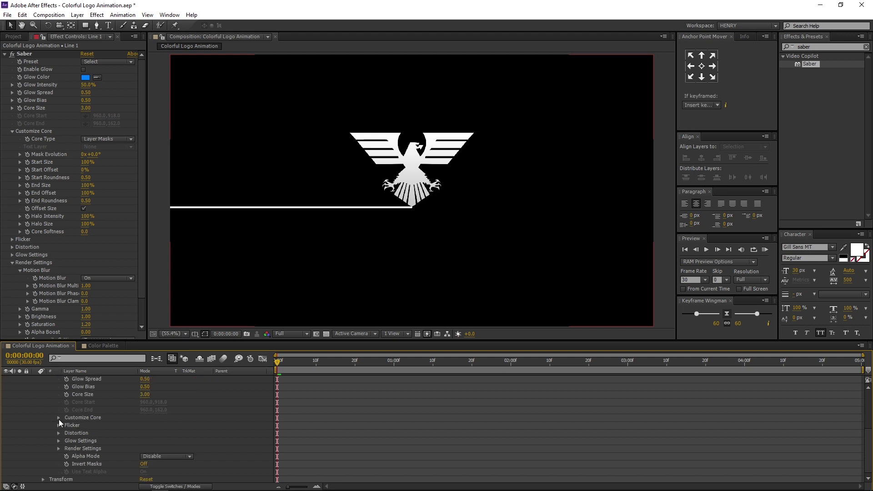
pyautogui.click(59, 418)
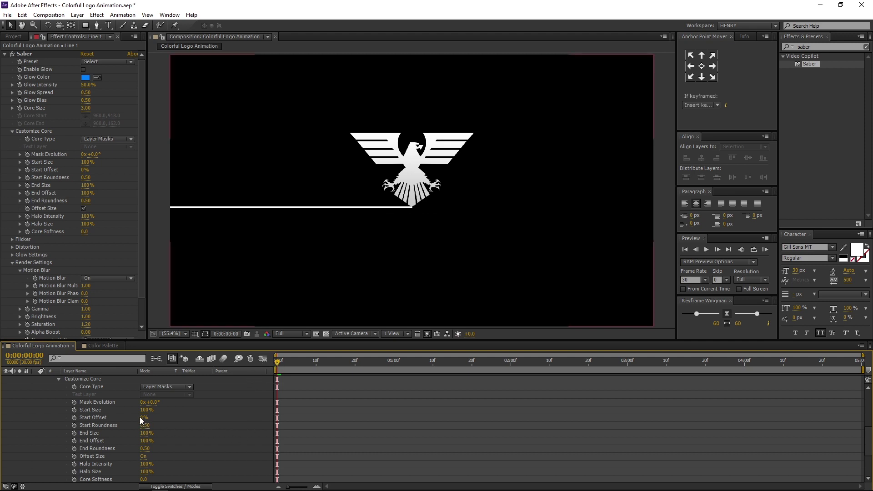
pyautogui.moveTo(143, 417); pyautogui.dragTo(542, 416)
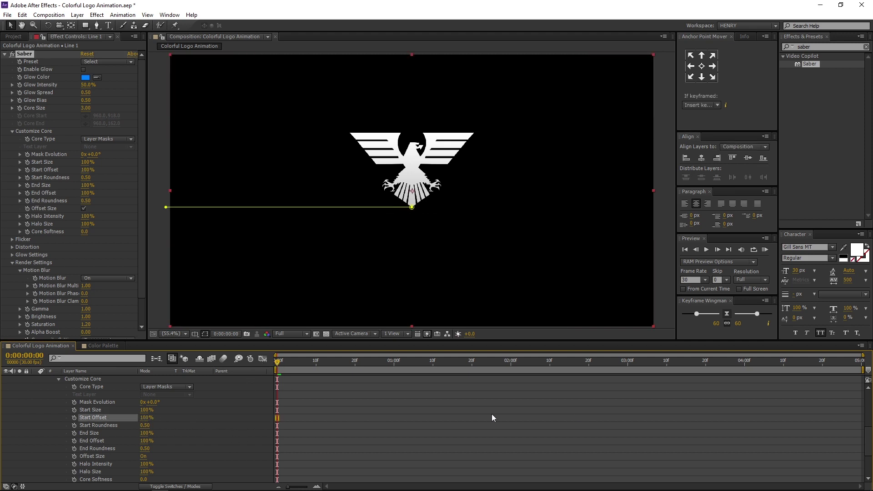
pyautogui.click(177, 414)
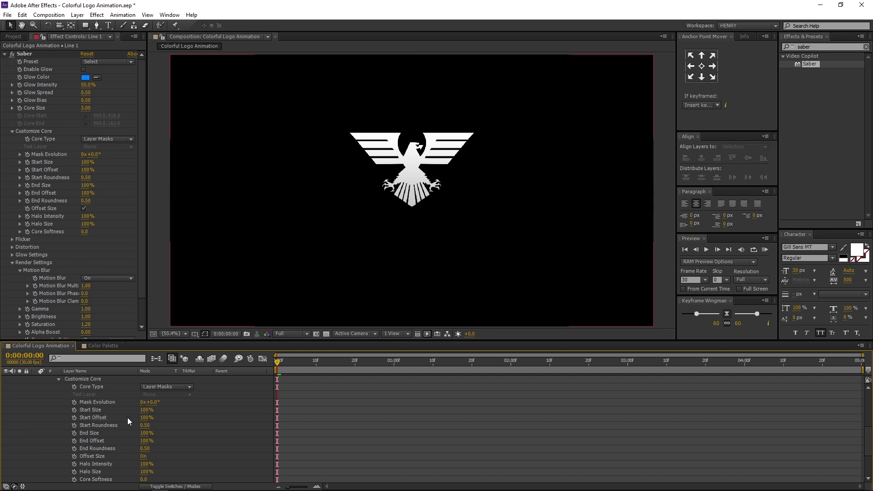
pyautogui.click(74, 417)
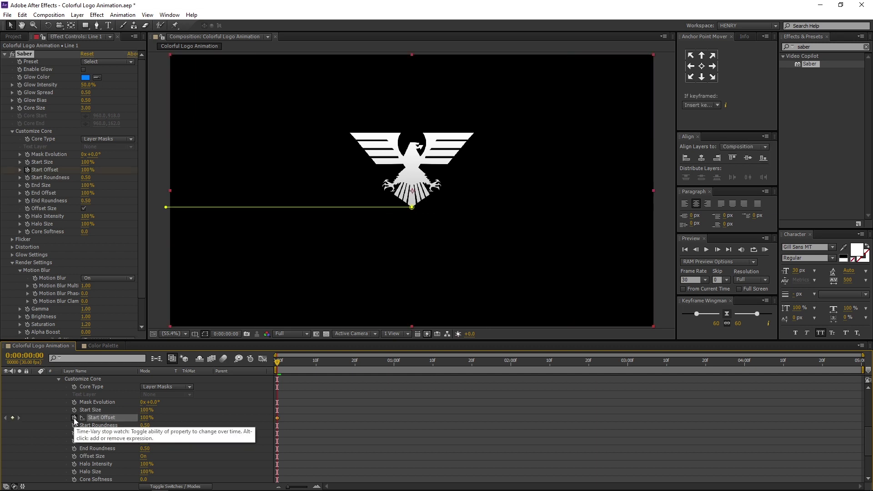
# - Add an End Offset keyframe at 100% on frame 0:00:00:03
pyautogui.click(289, 363)
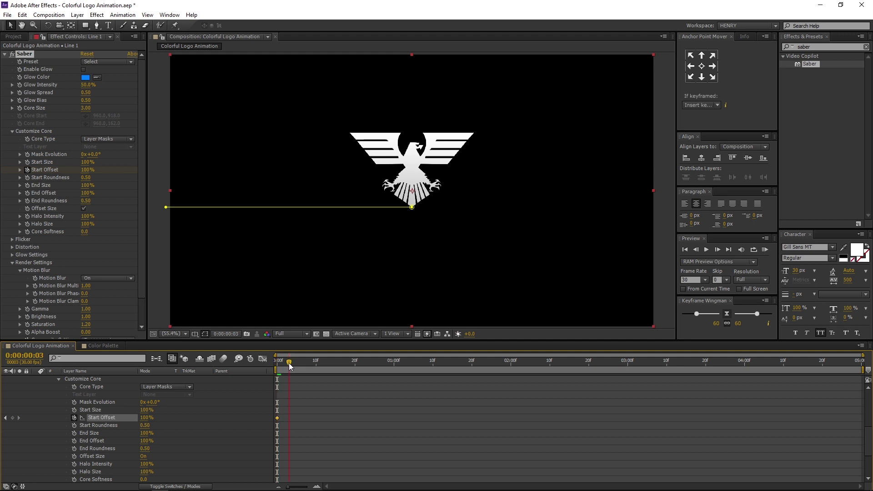
pyautogui.click(220, 444)
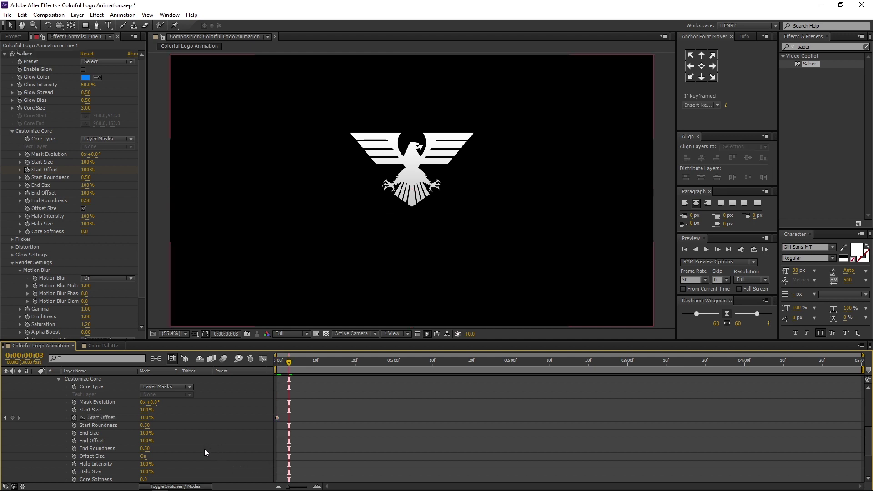
pyautogui.click(75, 442)
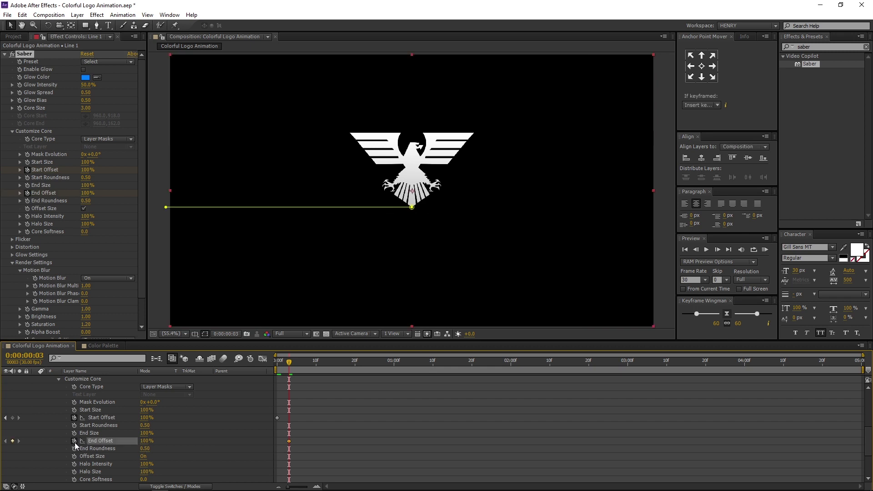
pyautogui.click(226, 445)
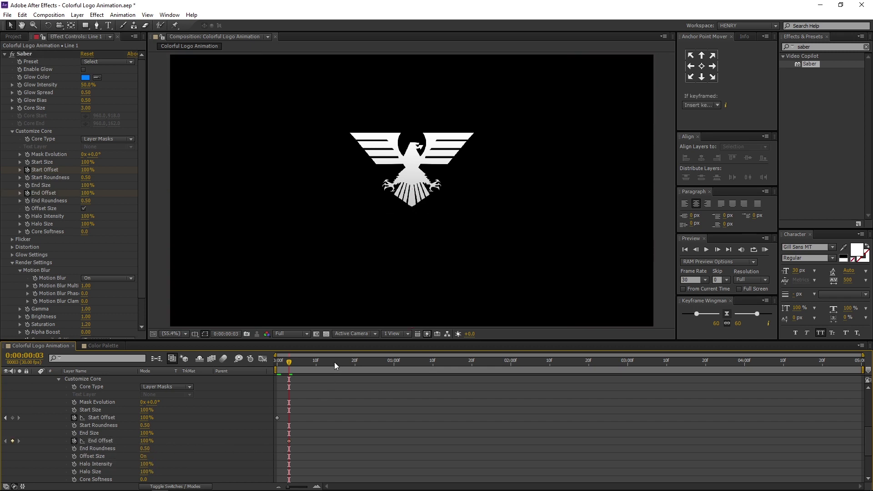
# - Keyframe Start Offset to 0% at 0:00:00:15
pyautogui.click(335, 363)
pyautogui.moveTo(146, 421); pyautogui.dragTo(101, 421)
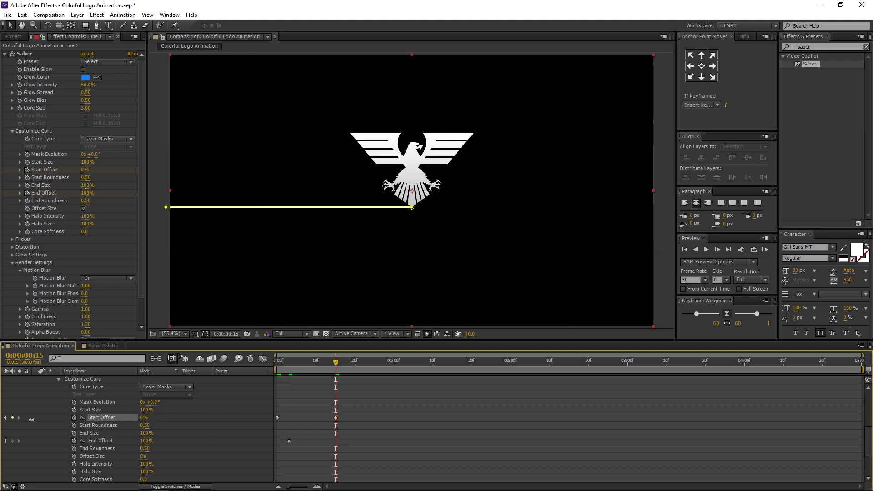
pyautogui.click(203, 431)
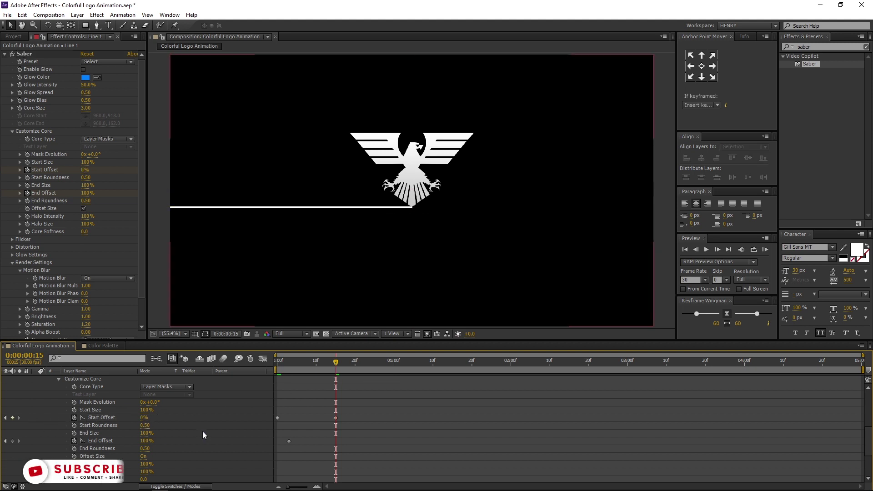
# - Keyframe End Offset to 0% at 0:00:01:00
pyautogui.click(395, 364)
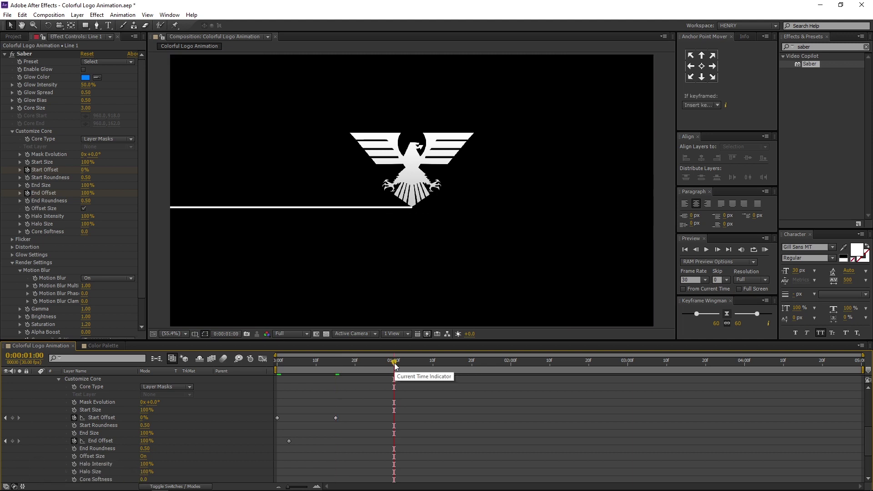
pyautogui.moveTo(145, 440); pyautogui.dragTo(68, 441)
pyautogui.click(208, 440)
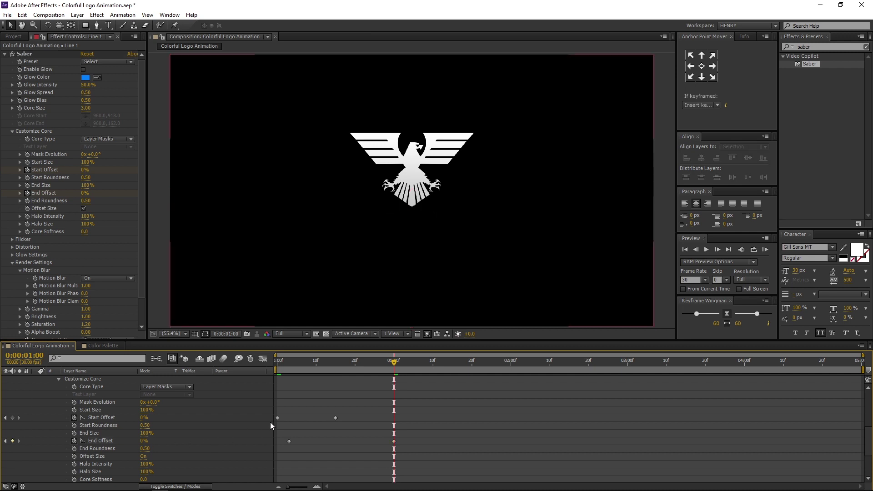
# - Scrub through the line animation and apply Easy Ease to all Start Offset and End Offset keyframes
pyautogui.moveTo(278, 362); pyautogui.dragTo(402, 368)
pyautogui.moveTo(425, 405); pyautogui.dragTo(259, 457)
pyautogui.rightClick(277, 419)
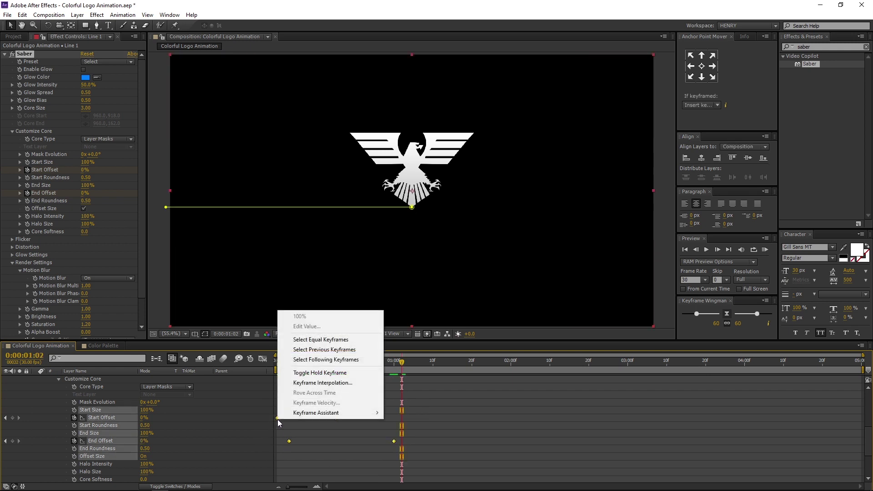
pyautogui.moveTo(337, 414)
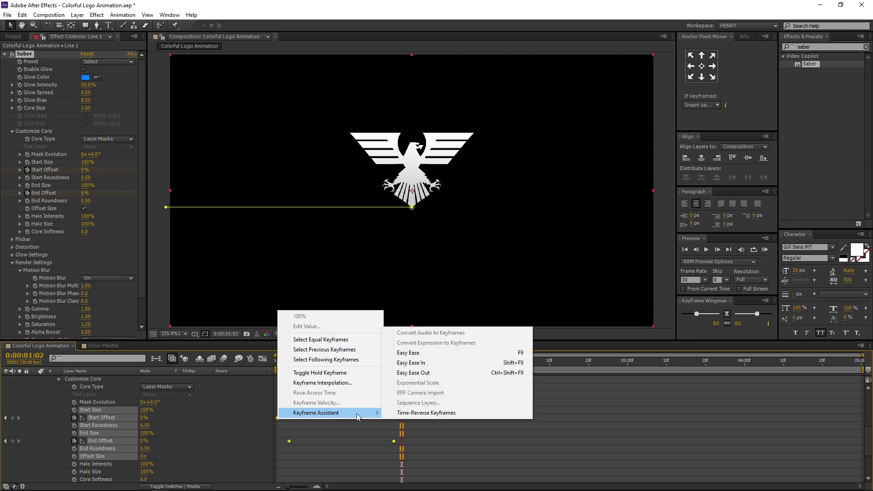
pyautogui.click(479, 354)
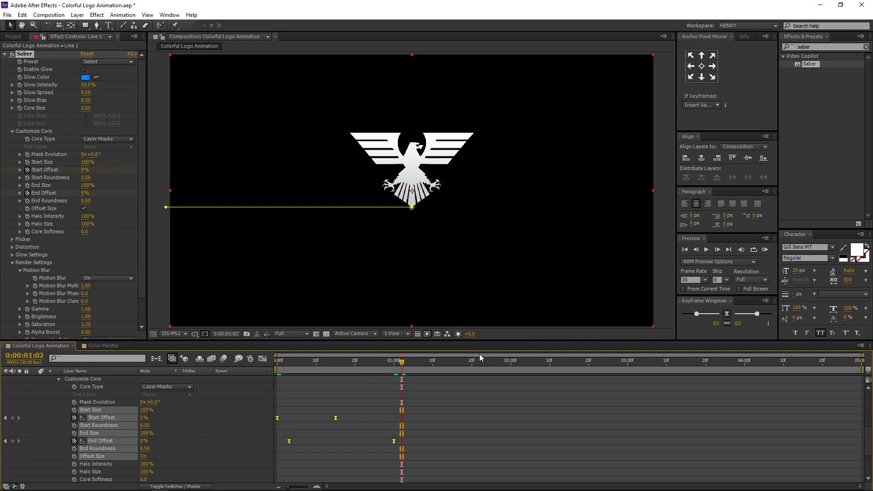
# - Collapse the Line 1 layer's properties and duplicate the layer
pyautogui.scroll(6, 189, 424)
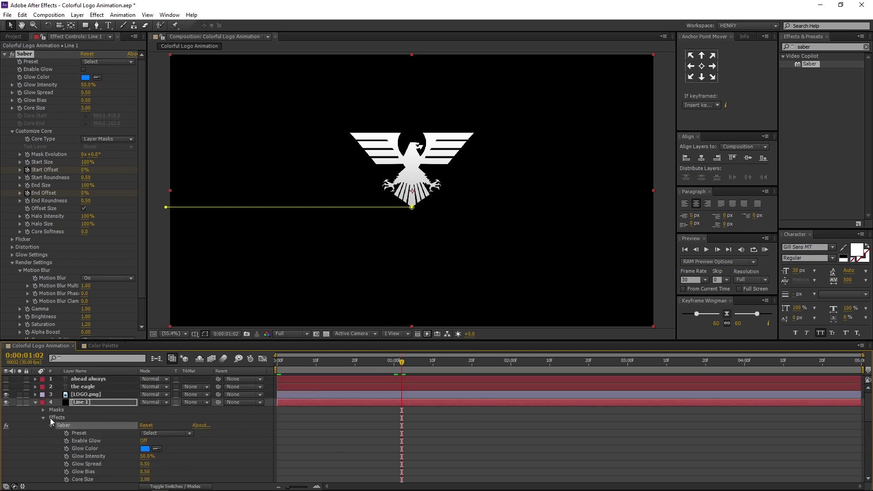
pyautogui.click(36, 402)
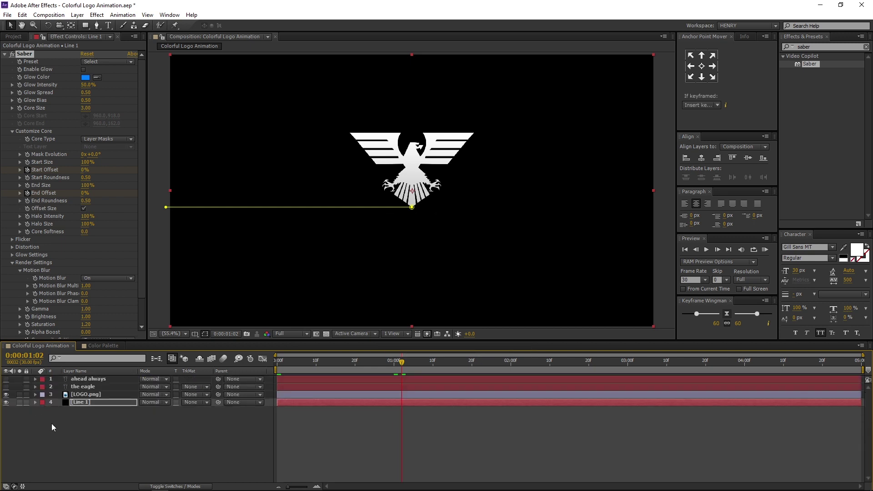
pyautogui.click(97, 433)
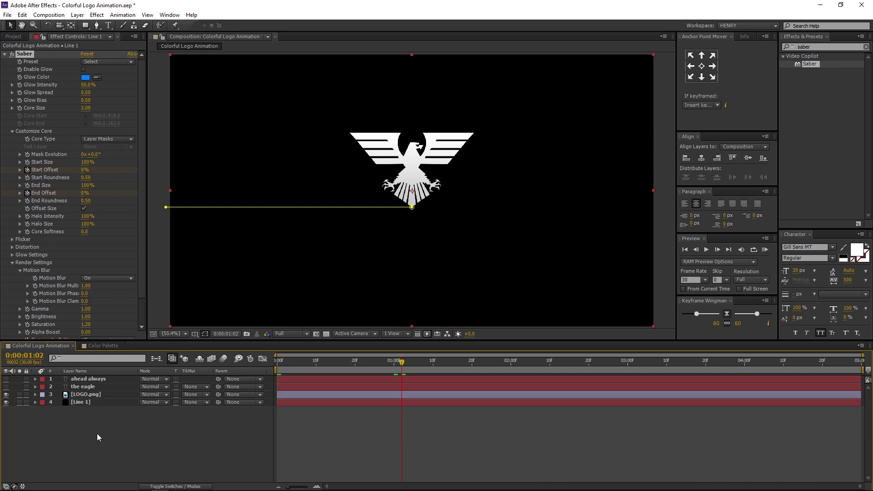
pyautogui.click(110, 402)
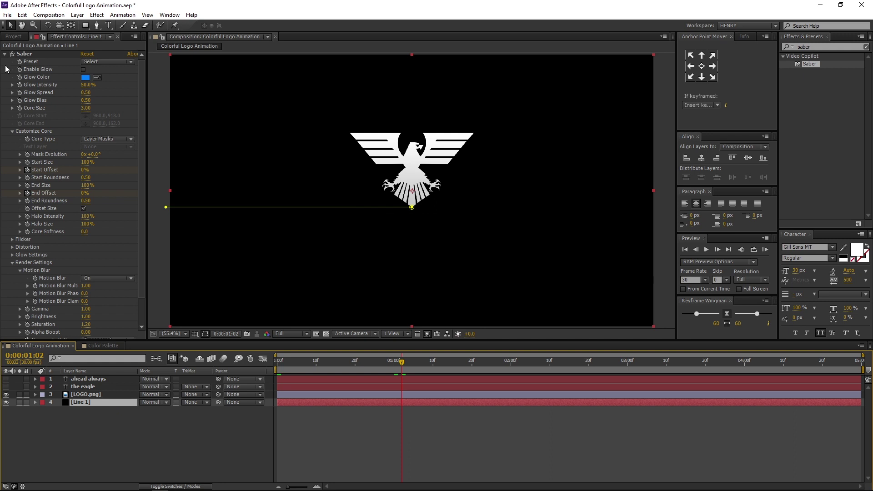
pyautogui.click(22, 17)
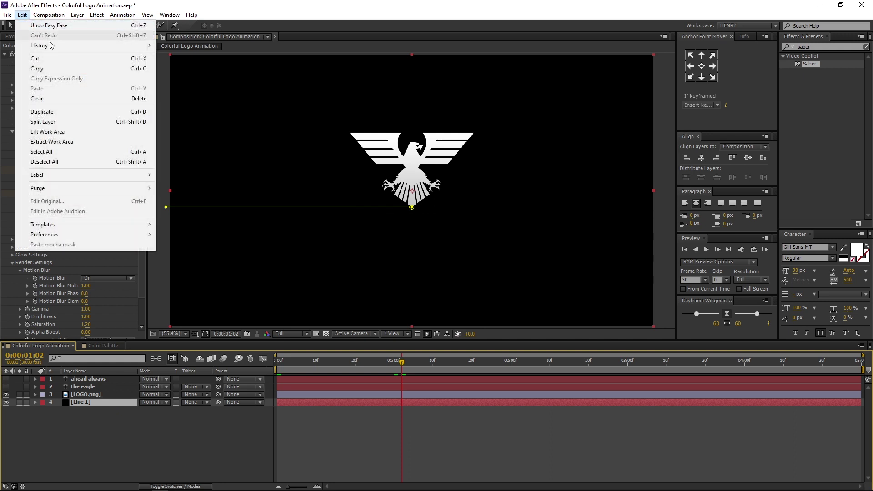
pyautogui.click(88, 112)
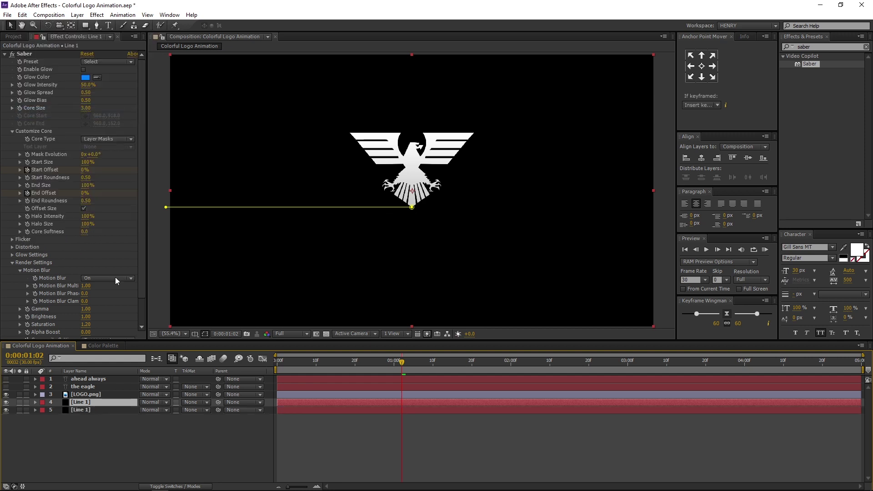
# - Rename the upper copy of the Line 1 layer as Line 2
pyautogui.rightClick(132, 402)
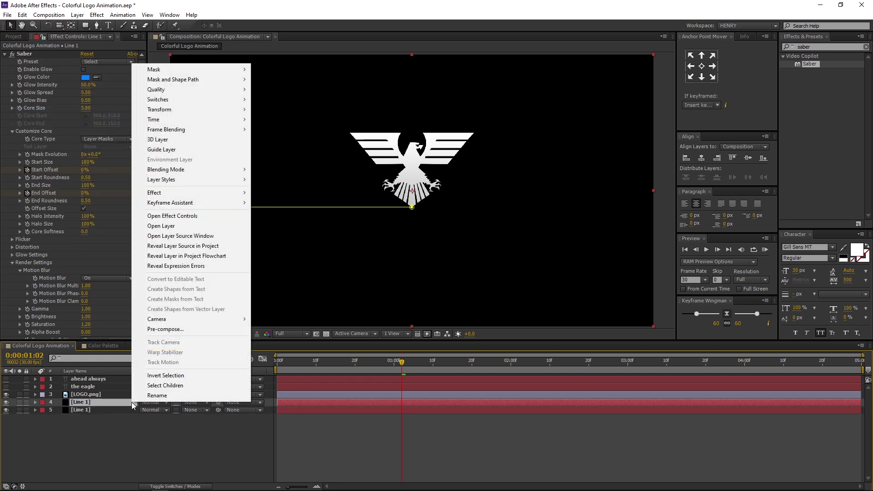
pyautogui.click(201, 396)
pyautogui.write('Line')
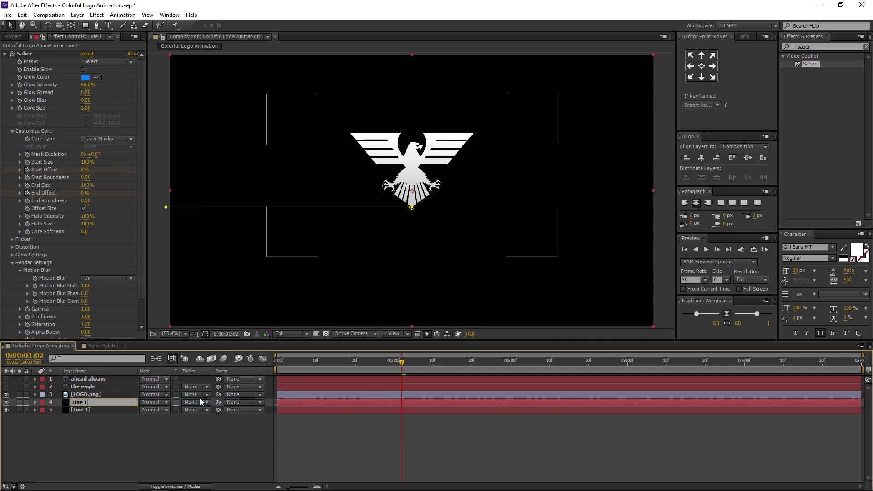
pyautogui.write(' 2')
pyautogui.press('Return')
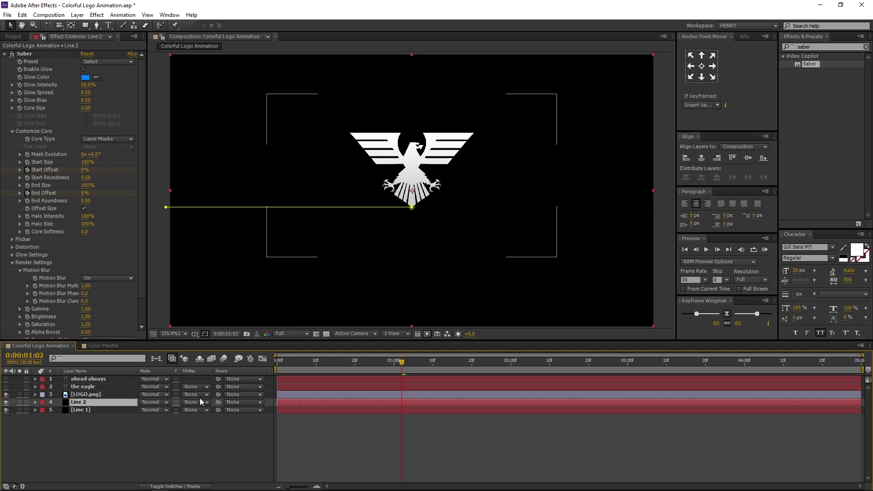
# - Flip the Line 2 layer horizontally so its line mirrors Line 1
pyautogui.rightClick(125, 402)
pyautogui.moveTo(184, 110)
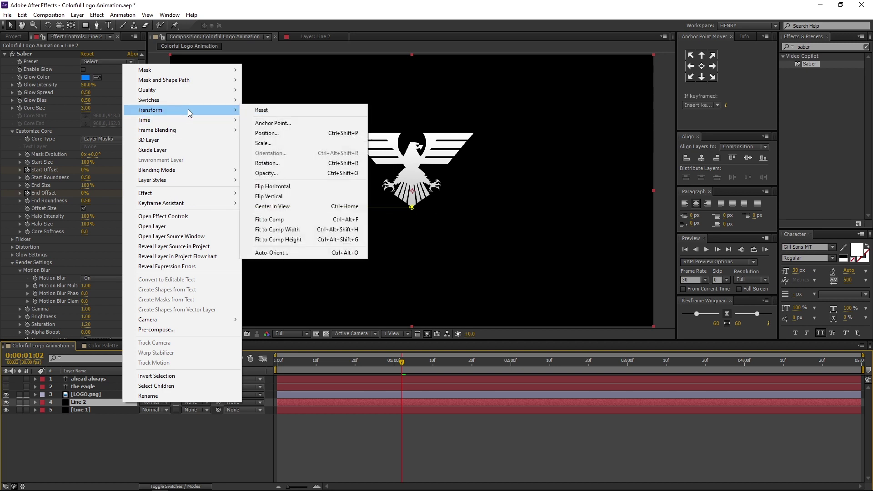
pyautogui.click(319, 186)
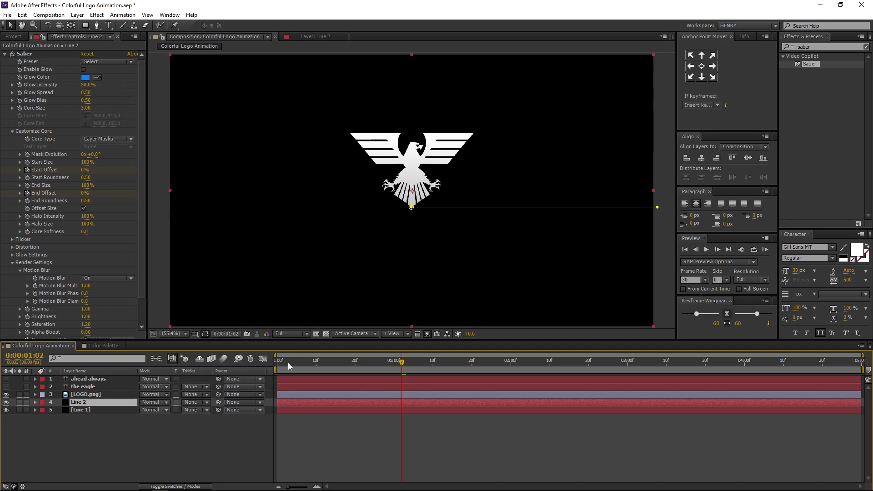
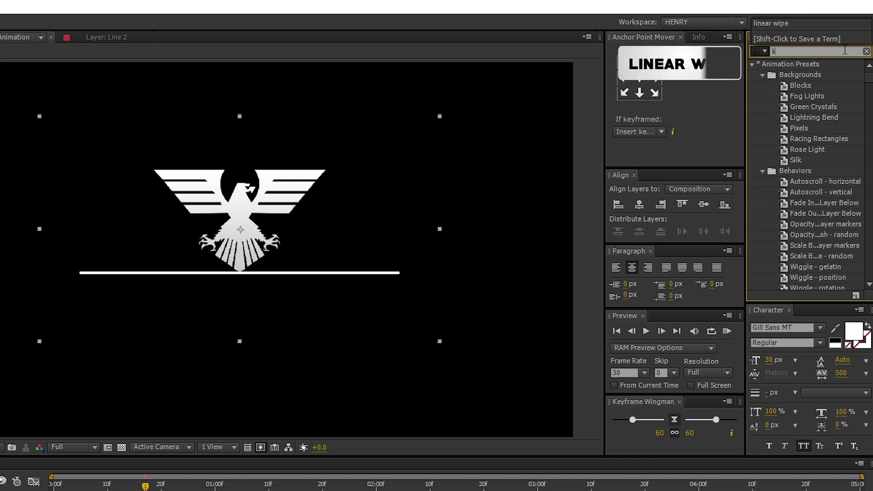
# - Find the Linear Wipe transition effect and apply it to the LOGO.png layer
pyautogui.write('ear wipe')
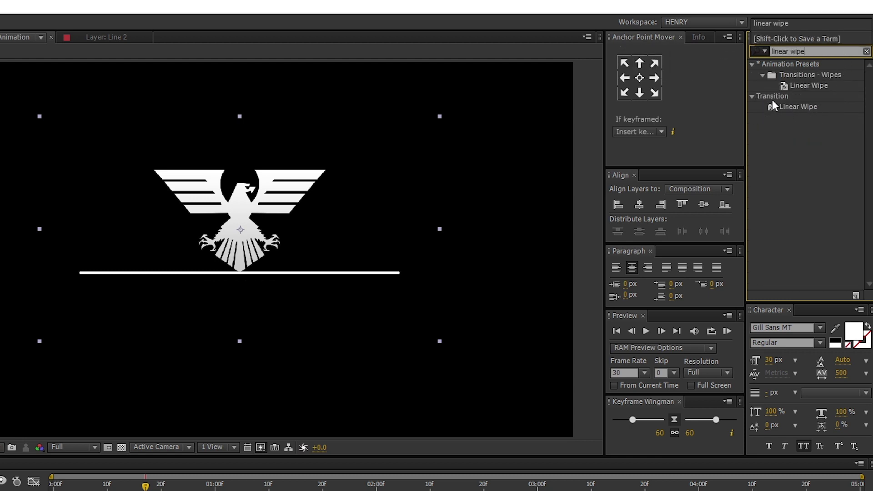
pyautogui.click(798, 106)
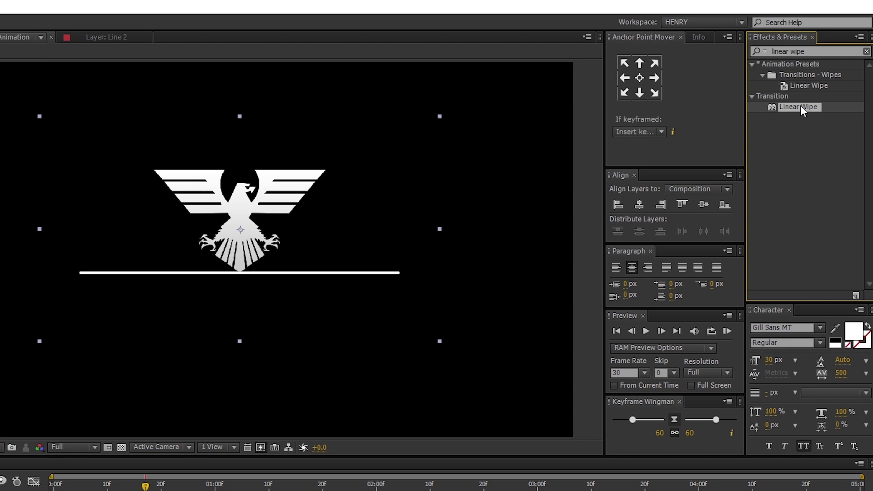
pyautogui.moveTo(801, 105); pyautogui.dragTo(123, 394)
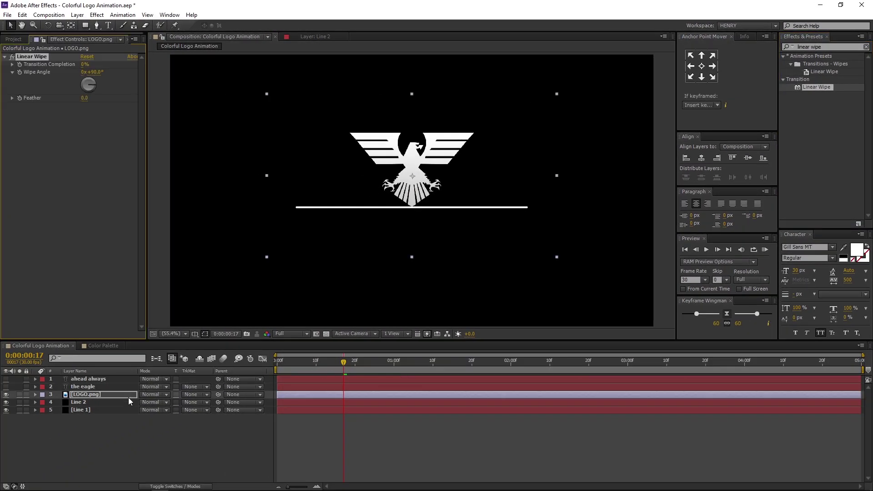
pyautogui.click(125, 396)
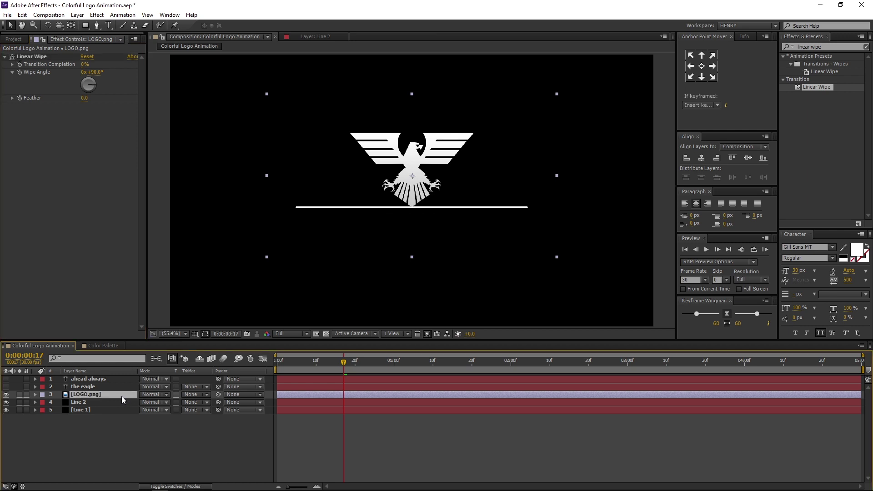
# - Move the current time to 0:00:00:15 and set the logo's Linear Wipe angle to 180°
pyautogui.click(35, 394)
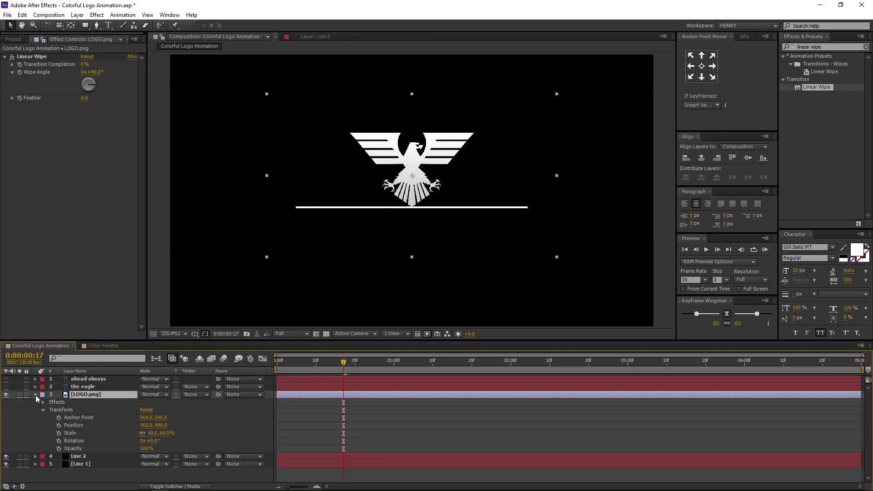
pyautogui.click(43, 402)
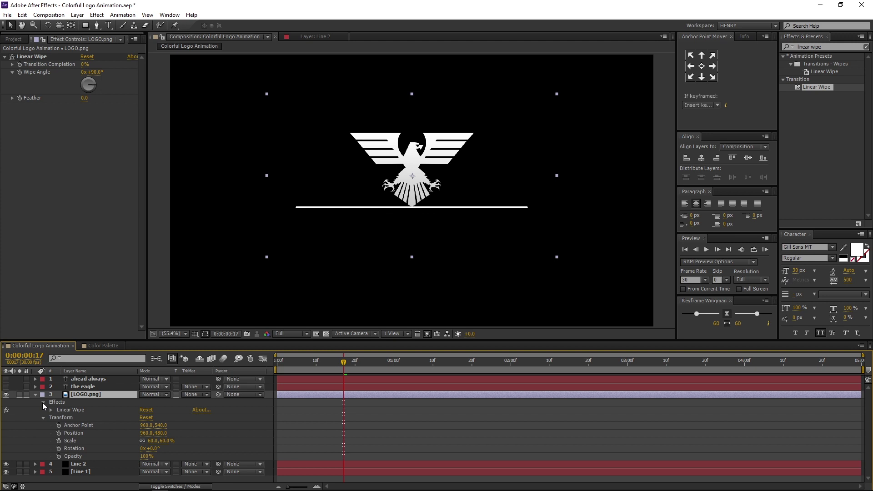
pyautogui.click(50, 410)
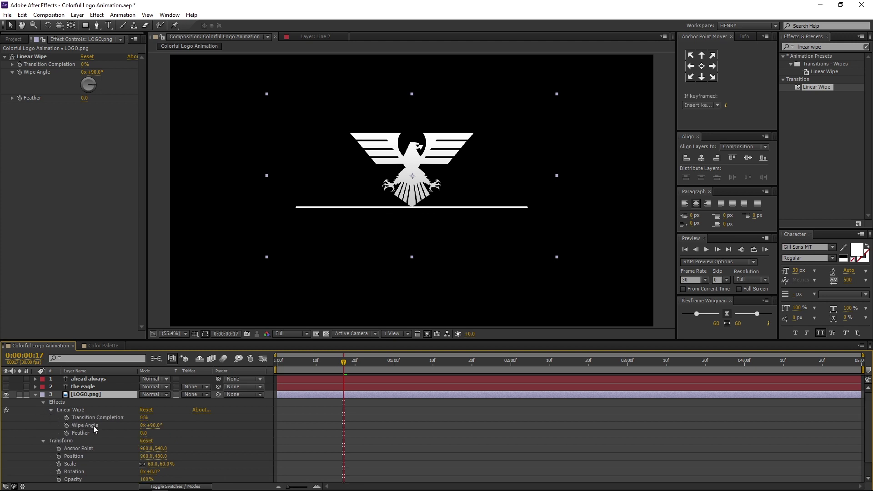
pyautogui.moveTo(321, 364); pyautogui.dragTo(337, 367)
pyautogui.click(160, 426)
pyautogui.write('180')
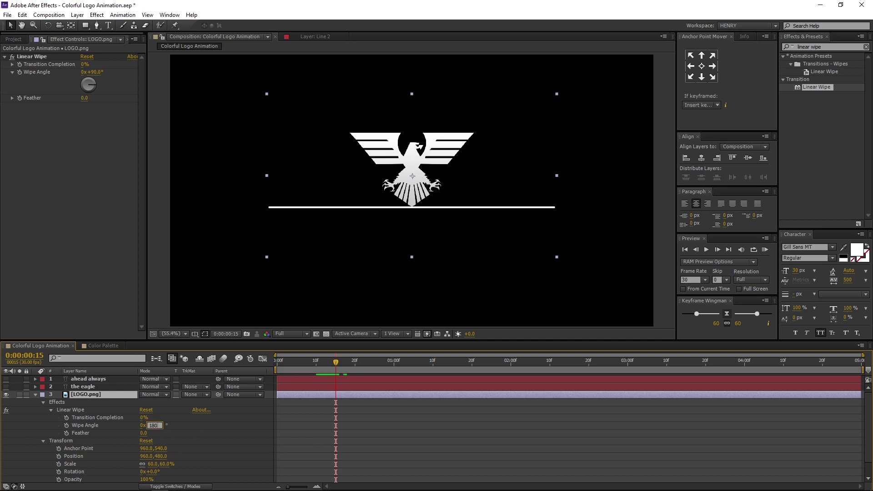
pyautogui.press('Return')
pyautogui.click(206, 427)
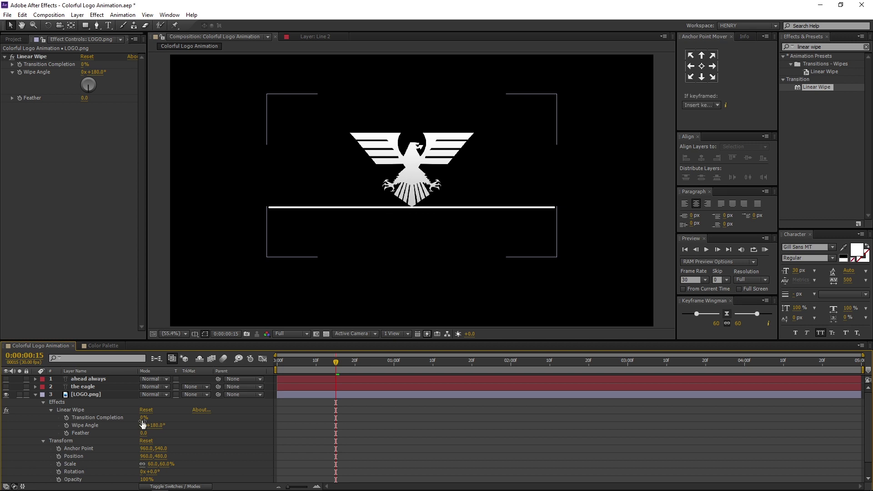
# - Set the logo's Linear Wipe Transition Completion to 70% and keyframe it at 0:00:00:15
pyautogui.moveTo(144, 417); pyautogui.dragTo(174, 418)
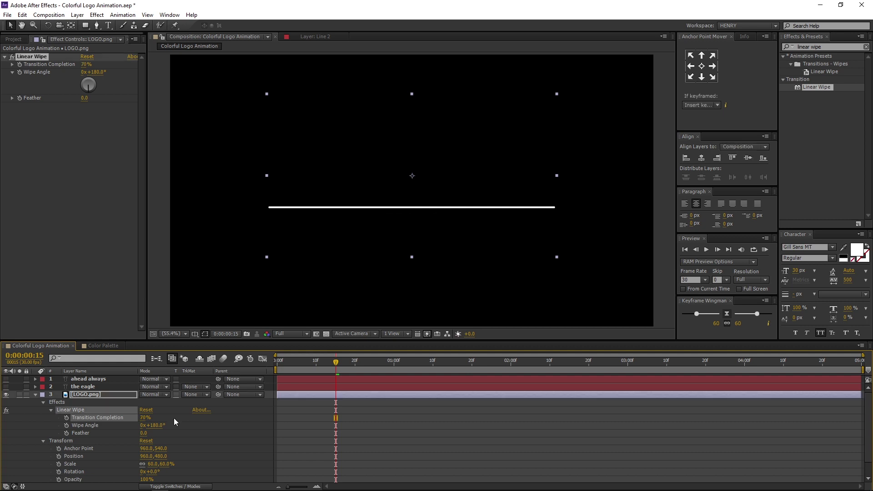
pyautogui.click(173, 418)
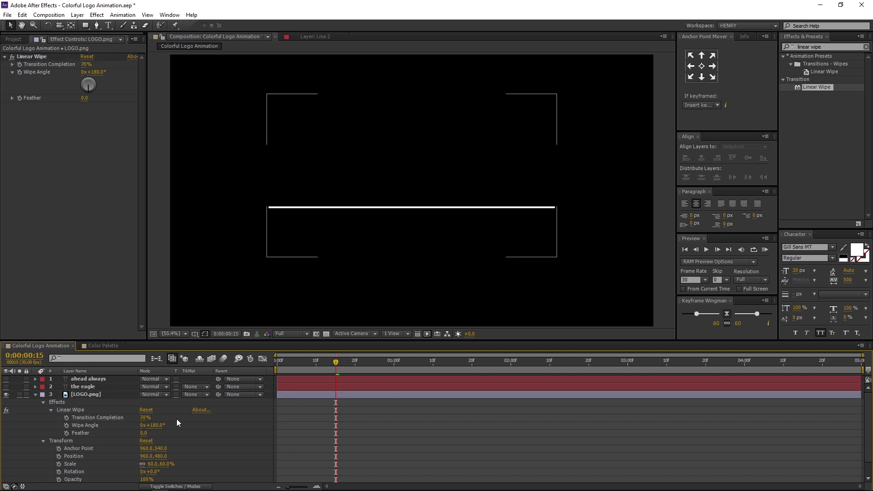
pyautogui.click(65, 418)
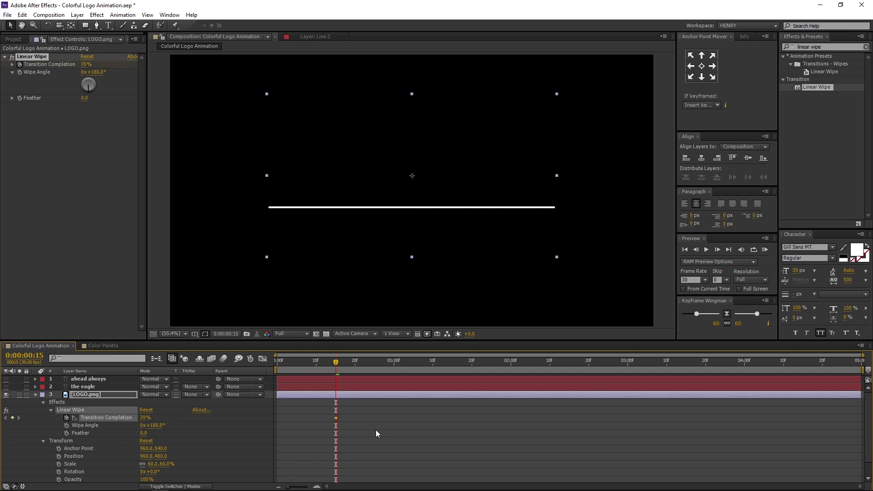
# - Keyframe the logo's Transition Completion to 0% at 0:00:01:10
pyautogui.click(433, 365)
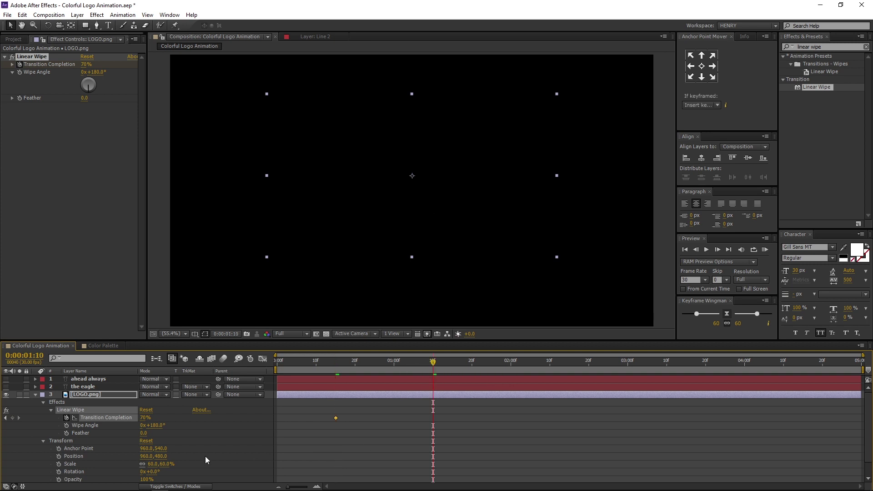
pyautogui.moveTo(139, 418); pyautogui.dragTo(109, 418)
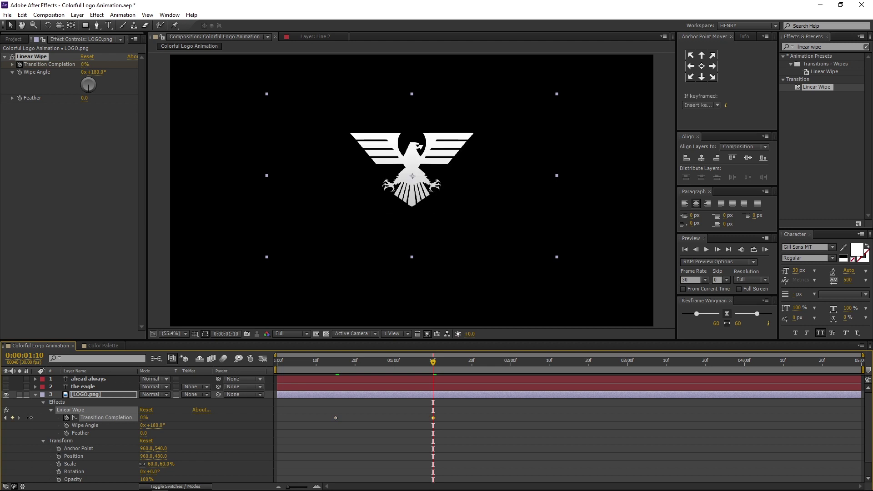
pyautogui.click(196, 426)
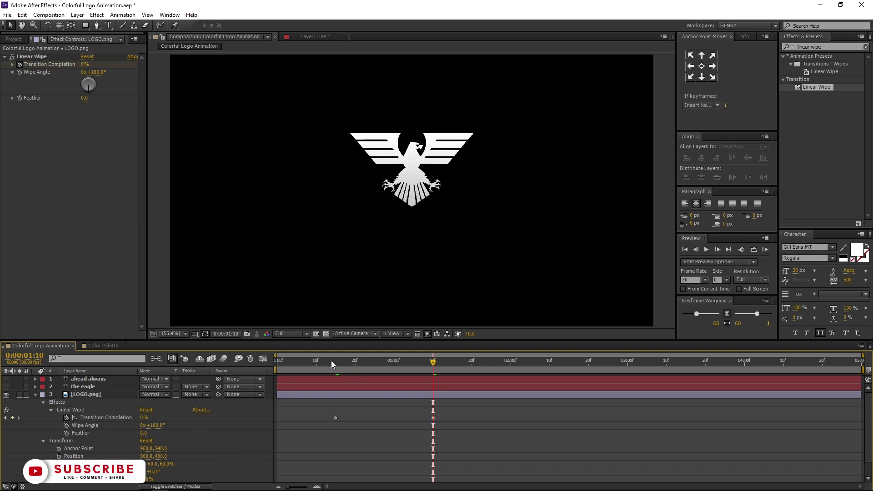
# - Scrub through the logo reveal, apply Easy Ease to both Transition Completion keyframes, and collapse the LOGO.png layer
pyautogui.moveTo(331, 361); pyautogui.dragTo(449, 369)
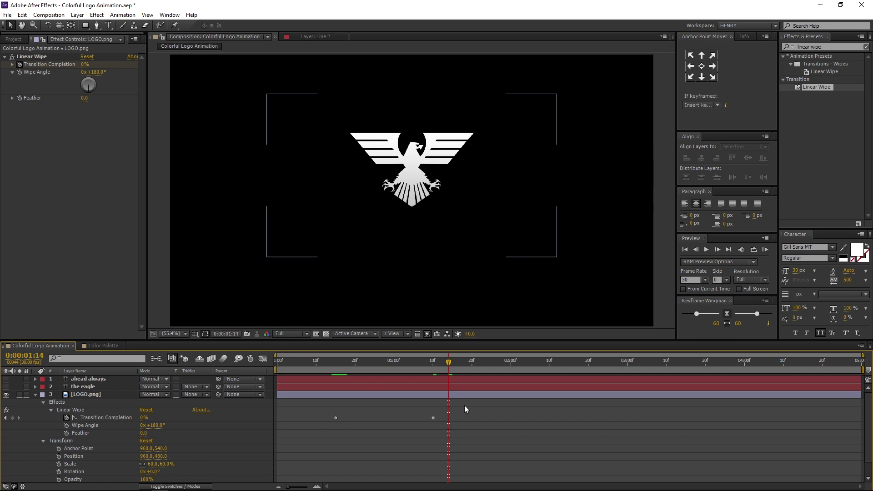
pyautogui.moveTo(464, 405); pyautogui.dragTo(310, 437)
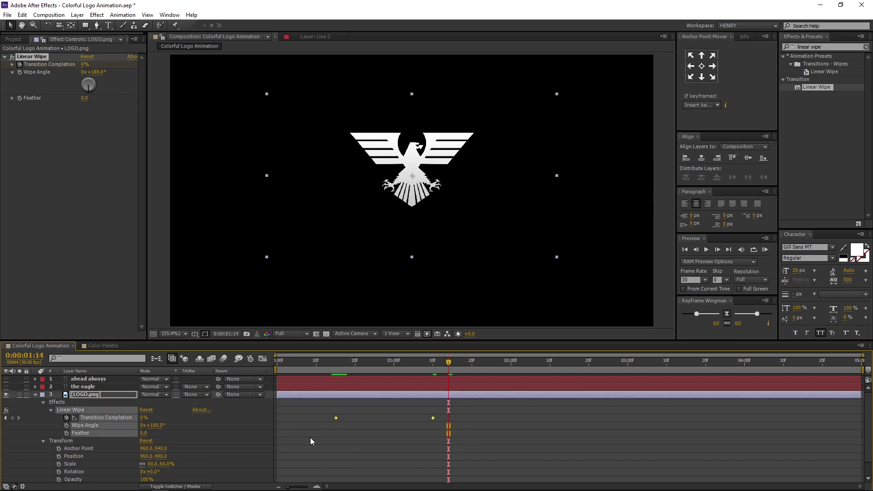
pyautogui.rightClick(336, 418)
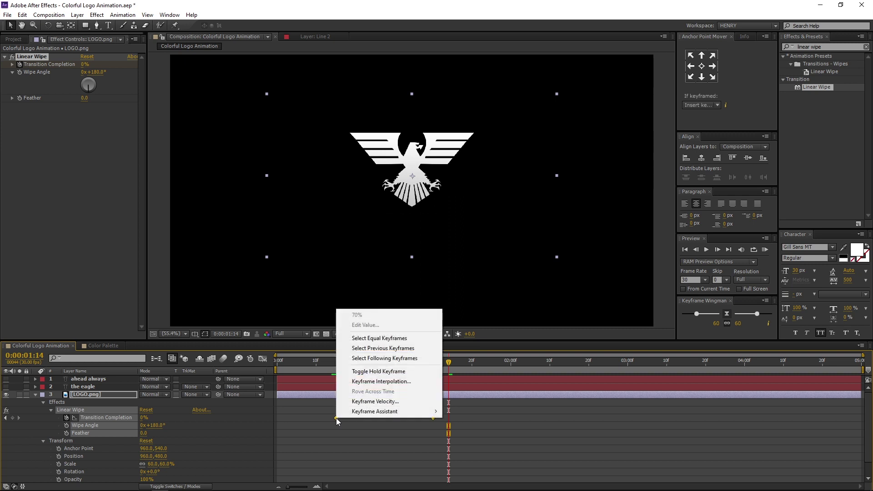
pyautogui.moveTo(344, 413)
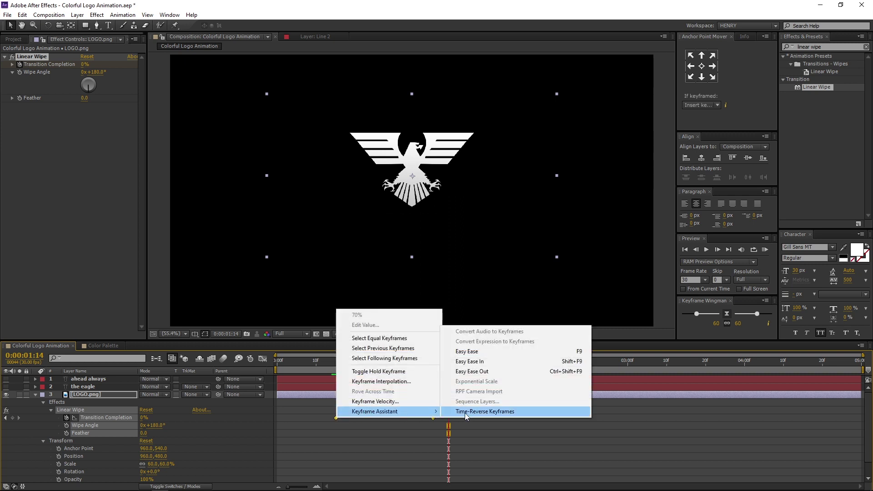
pyautogui.click(540, 352)
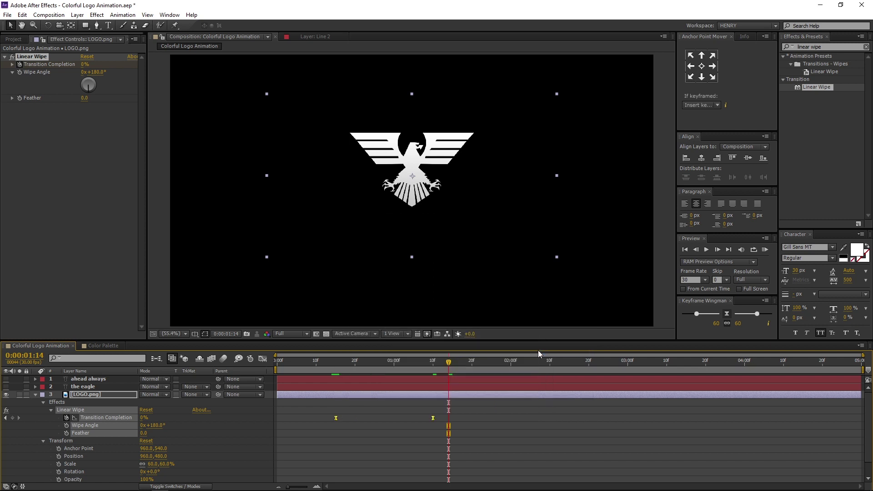
pyautogui.click(36, 395)
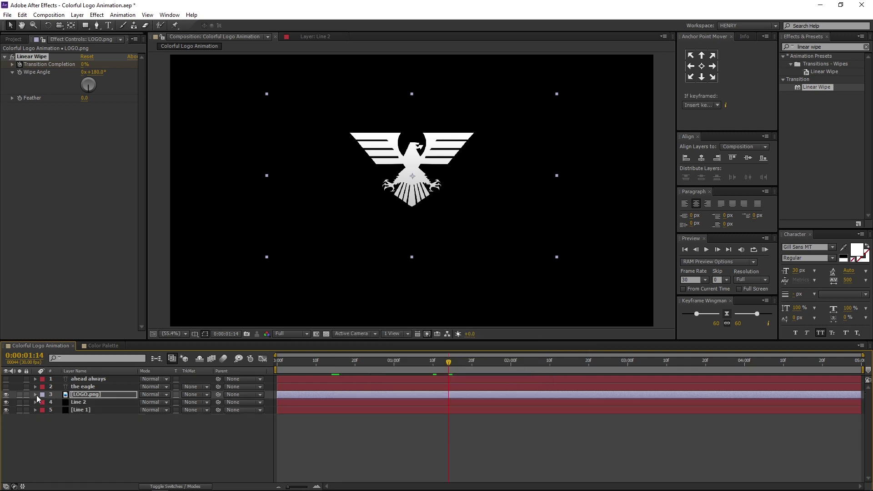
pyautogui.click(77, 437)
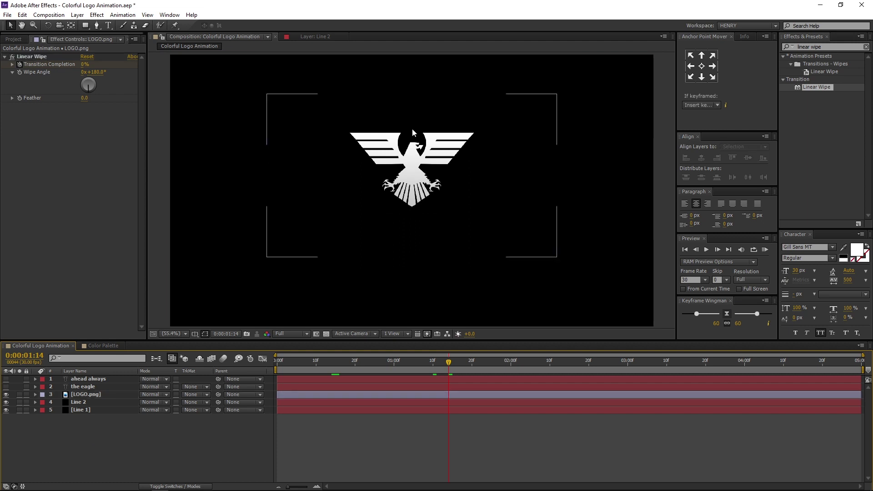
# - Create a black solid named Line 3 and move it beneath Line 1 at the bottom of the layer stack
pyautogui.rightClick(70, 428)
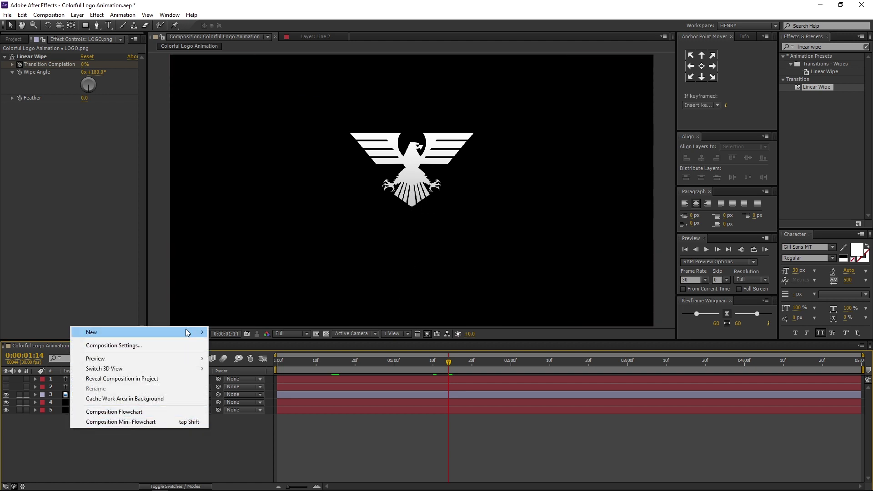
pyautogui.moveTo(185, 332)
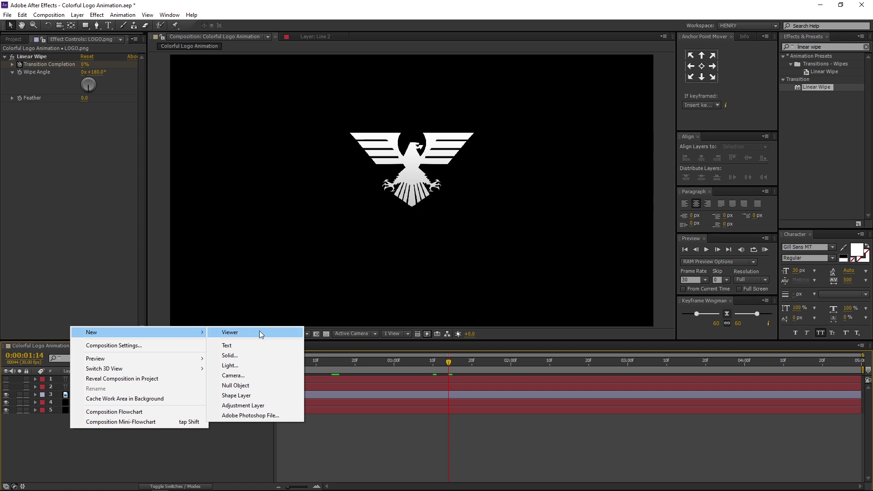
pyautogui.click(264, 355)
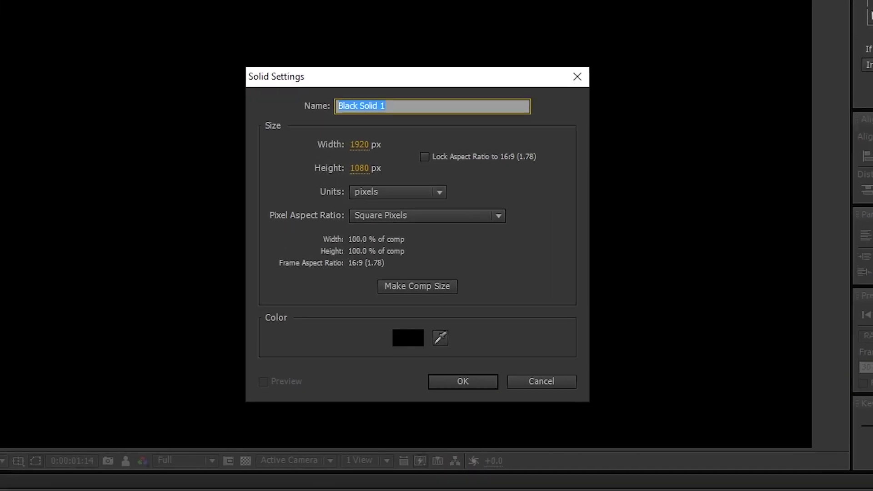
pyautogui.write('L')
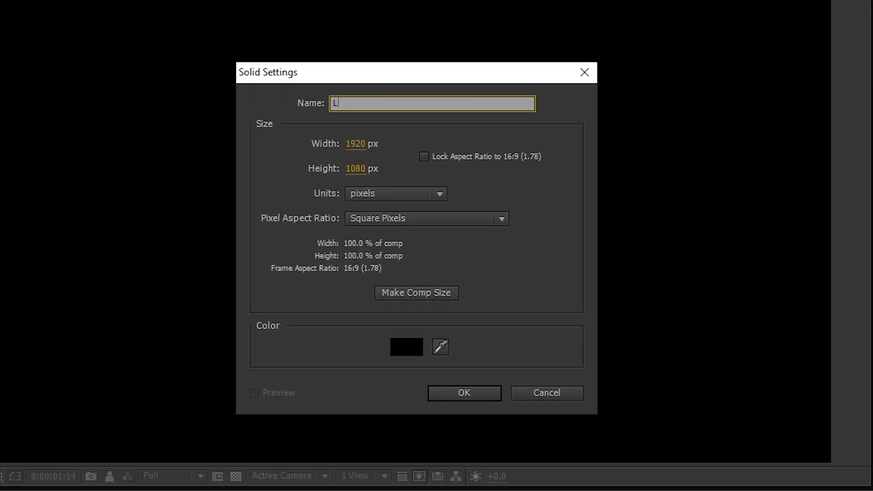
pyautogui.write('ine 3')
pyautogui.click(405, 347)
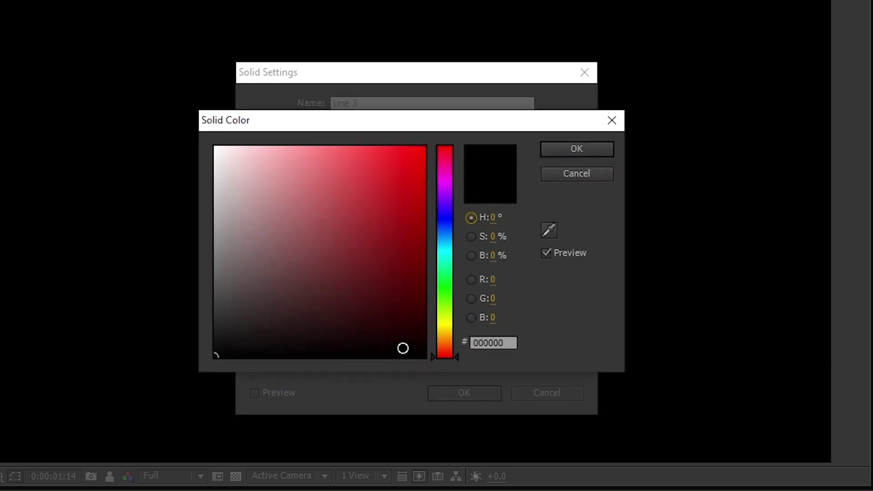
pyautogui.click(568, 149)
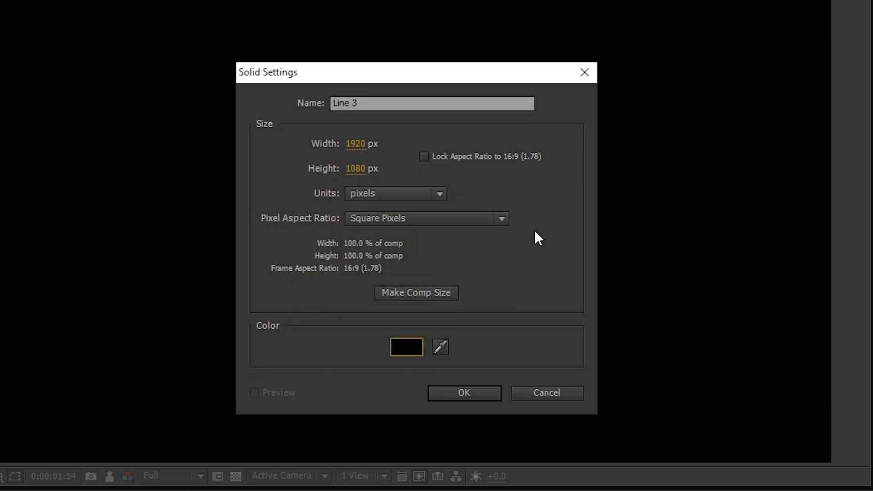
pyautogui.click(471, 392)
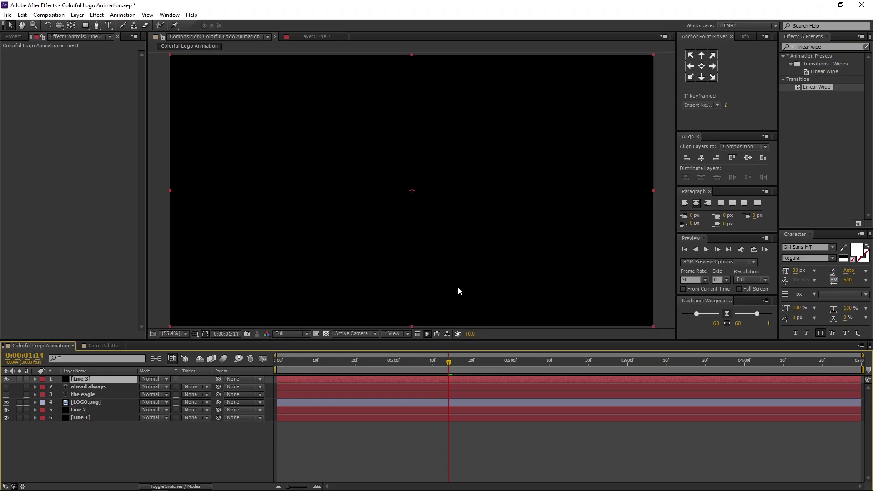
pyautogui.moveTo(116, 378); pyautogui.dragTo(119, 461)
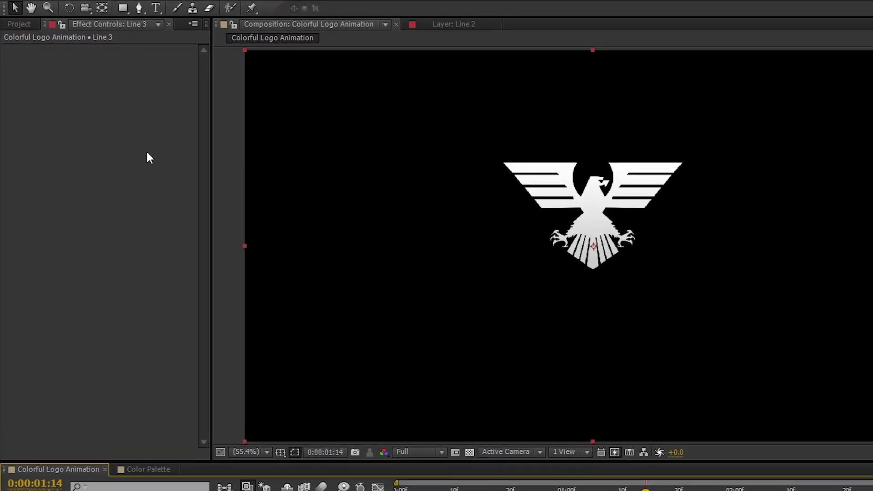
# - Draw an open Pen mask path on Line 3 from the eagle's tail tip straight up above its head, ending level above the left wingtip
pyautogui.moveTo(141, 11); pyautogui.dragTo(203, 12)
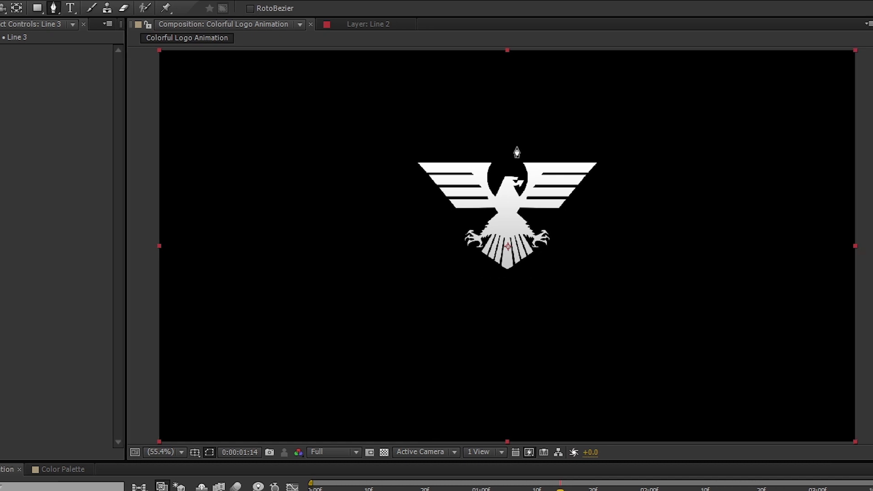
pyautogui.scroll(2, 517, 152)
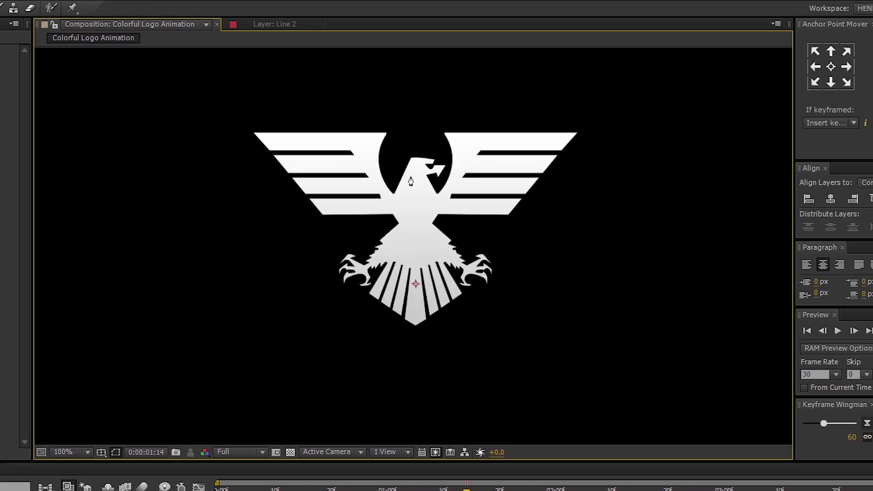
pyautogui.moveTo(409, 170); pyautogui.dragTo(410, 198)
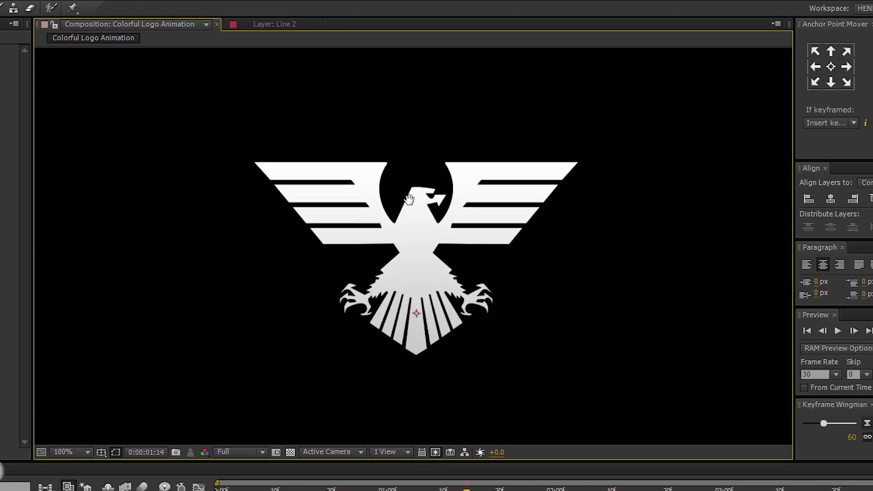
pyautogui.click(416, 358)
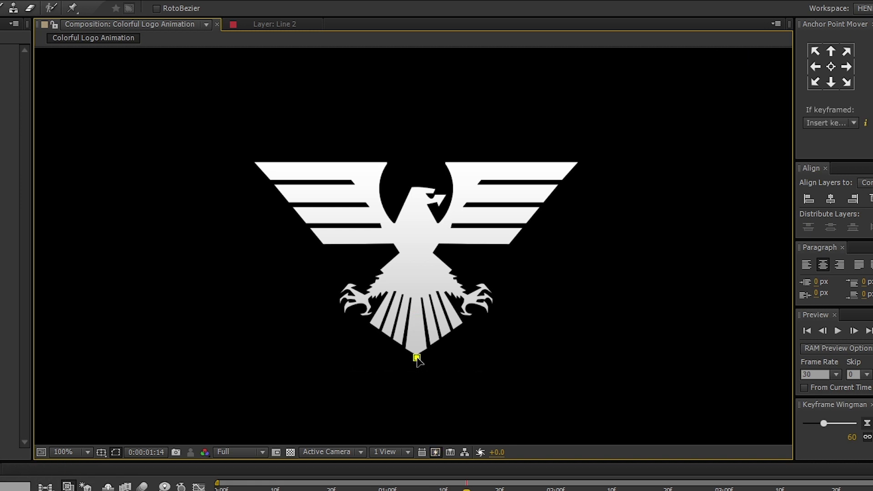
pyautogui.click(417, 150)
pyautogui.click(247, 150)
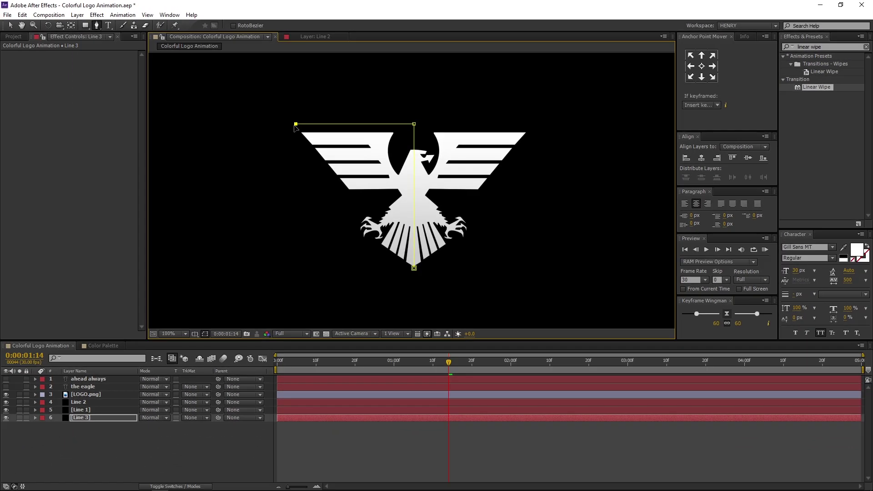
# - Copy the Saber effect from Line 1 and paste it onto Line 3 with the current time at 0:00:00:15
pyautogui.click(108, 410)
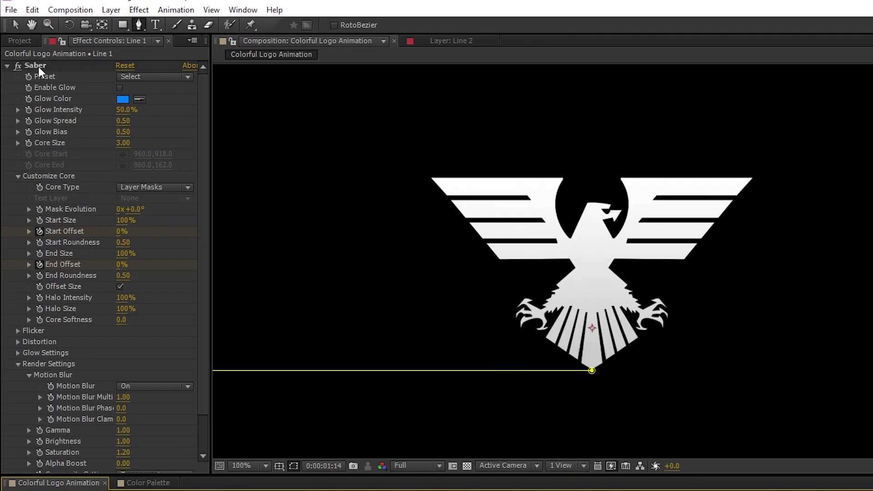
pyautogui.click(38, 66)
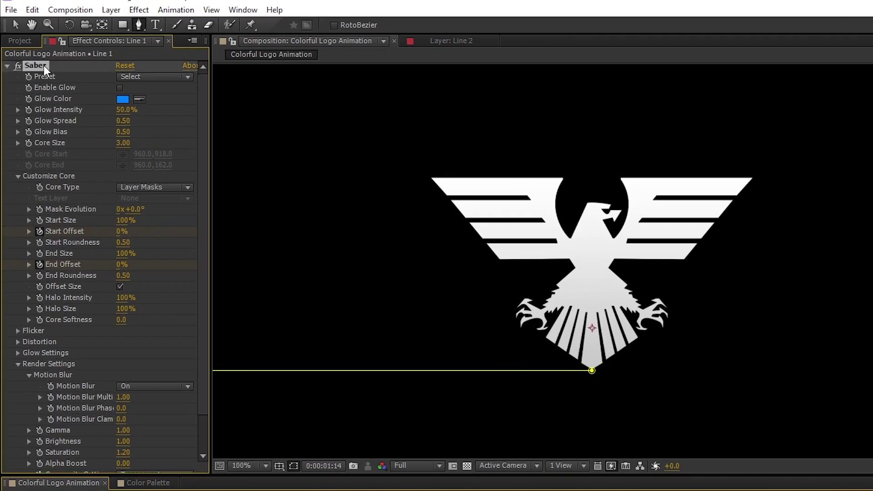
pyautogui.click(39, 14)
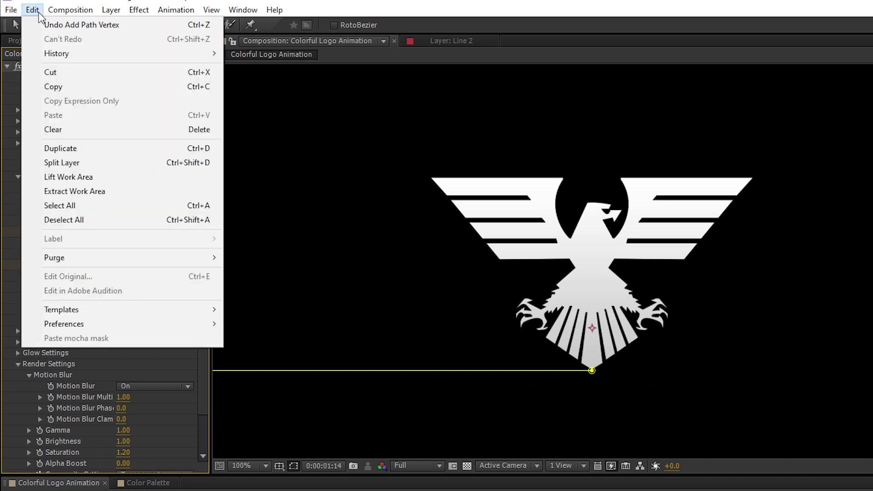
pyautogui.click(94, 86)
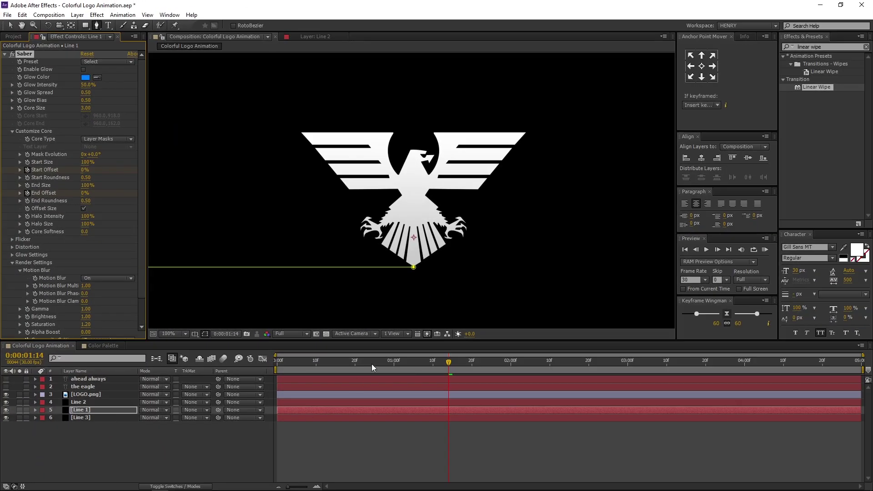
pyautogui.moveTo(371, 363); pyautogui.dragTo(336, 366)
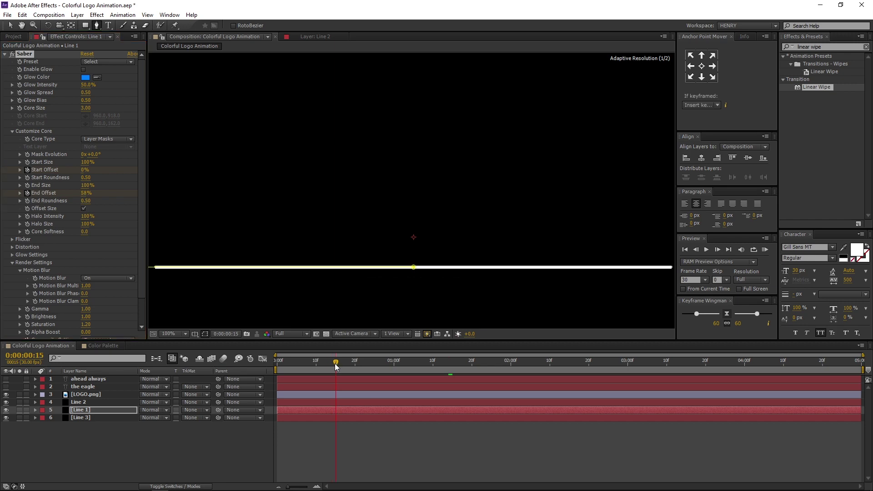
pyautogui.click(104, 418)
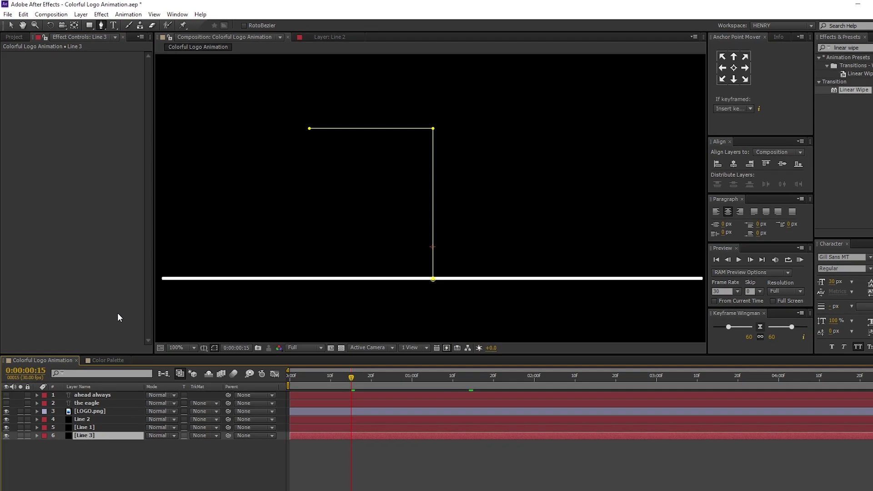
pyautogui.click(21, 15)
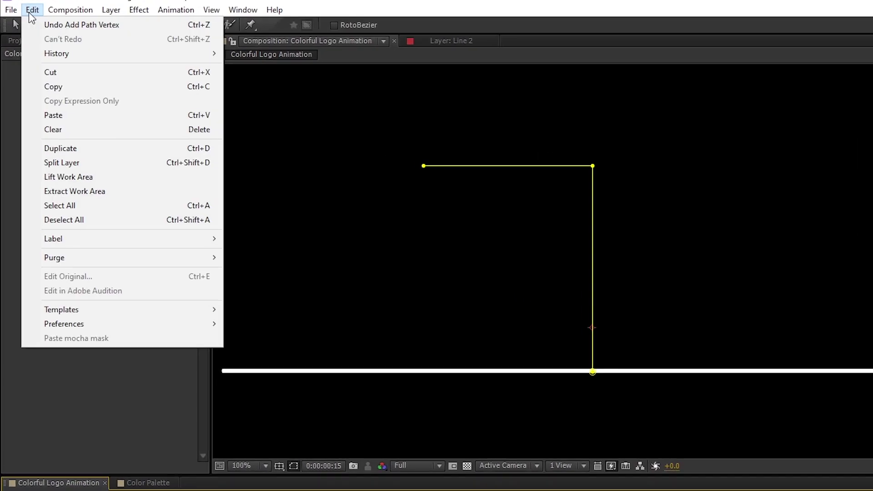
pyautogui.click(89, 114)
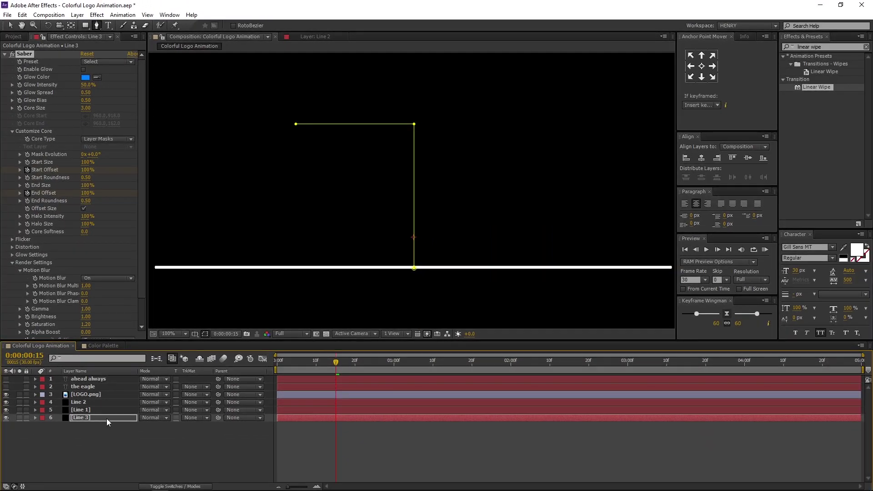
# - Delete Line 3's pasted Saber offset keyframes and set both Start Offset and End Offset to 0%
pyautogui.click(107, 419)
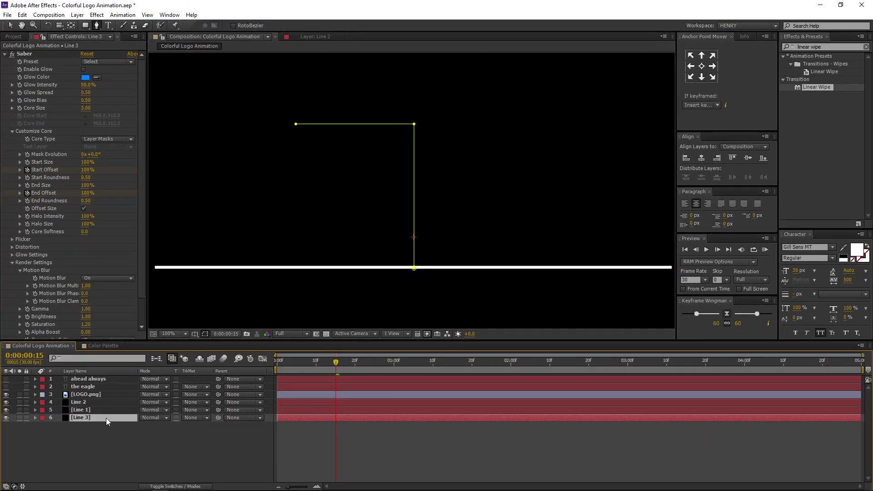
pyautogui.press('u')
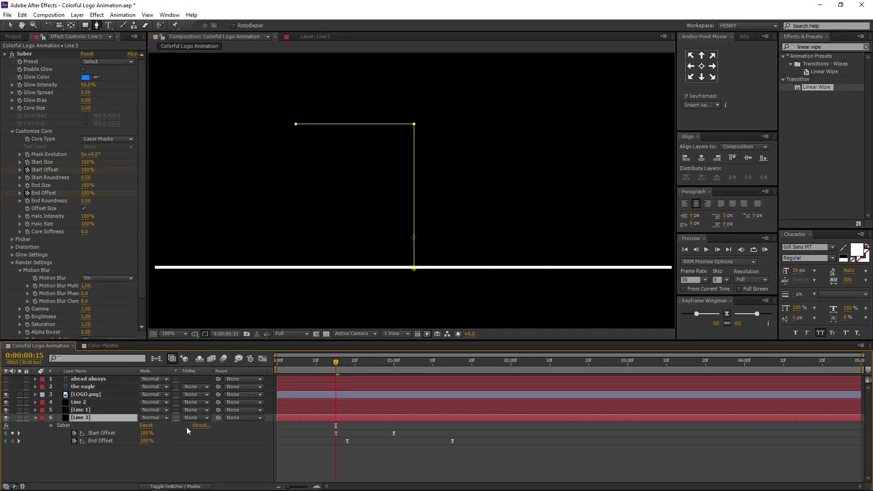
pyautogui.moveTo(492, 432); pyautogui.dragTo(291, 453)
pyautogui.press('Delete')
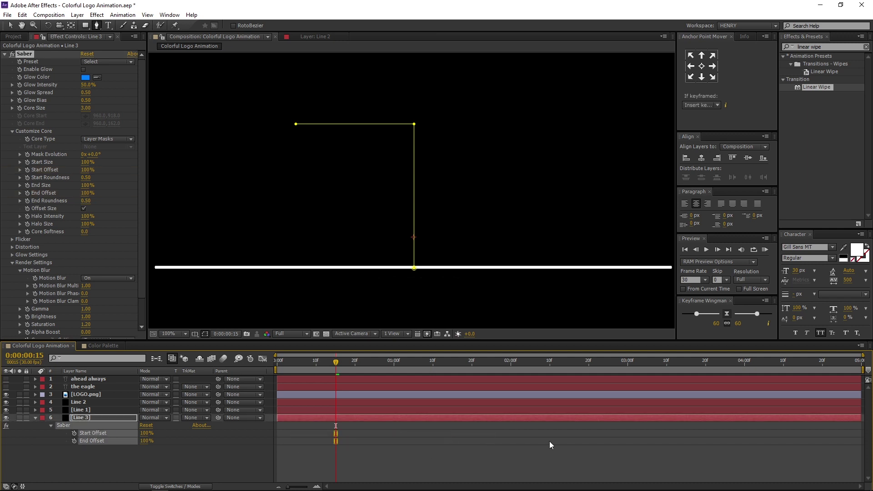
pyautogui.click(549, 441)
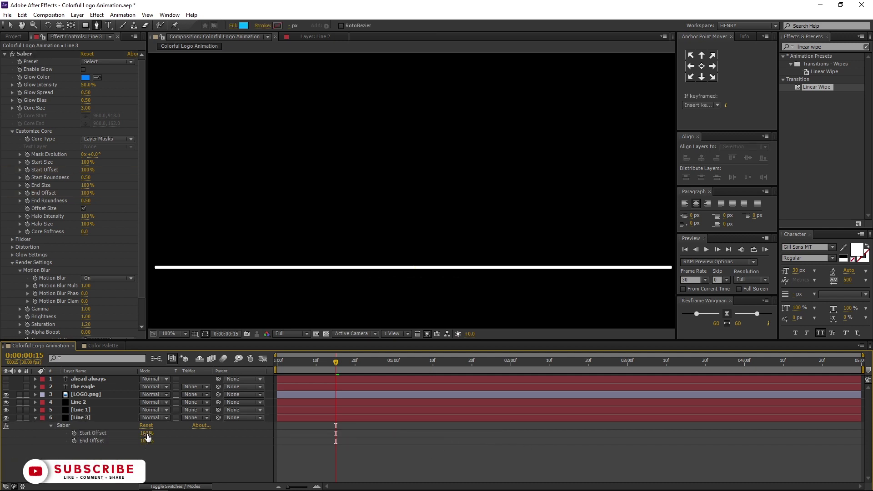
pyautogui.moveTo(147, 438); pyautogui.dragTo(42, 442)
pyautogui.click(132, 456)
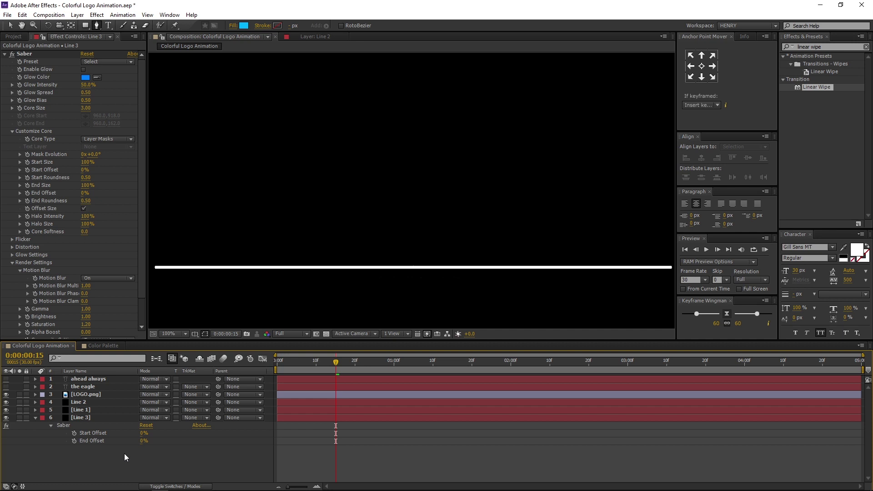
# - Keyframe Line 3's Start Offset at 0% on 0:00:00:15 and its End Offset at 0% on 0:00:00:18
pyautogui.click(79, 434)
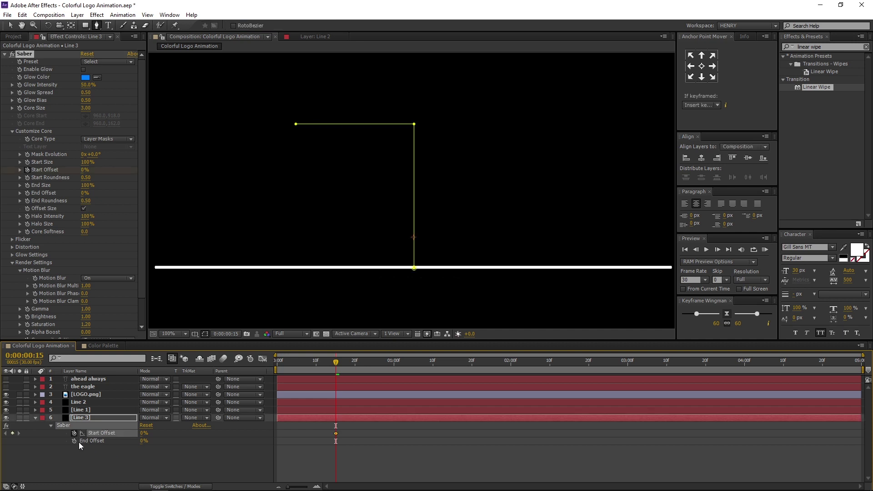
pyautogui.click(98, 457)
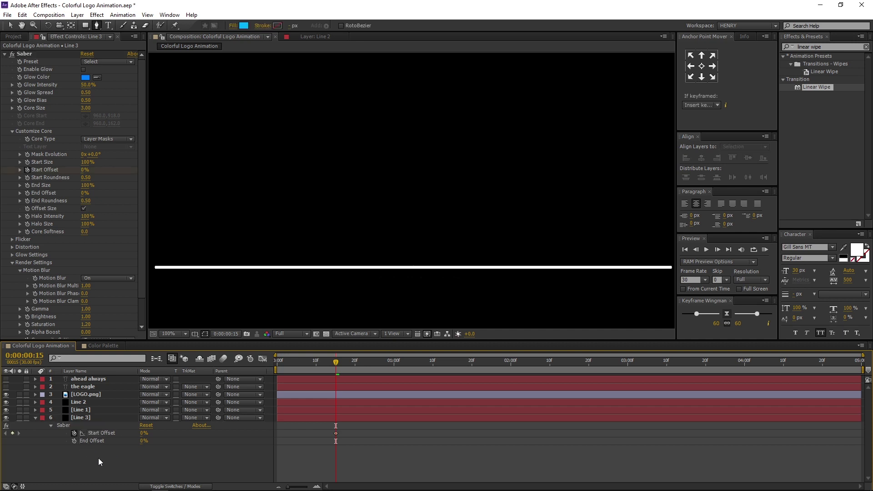
pyautogui.moveTo(335, 370); pyautogui.dragTo(347, 365)
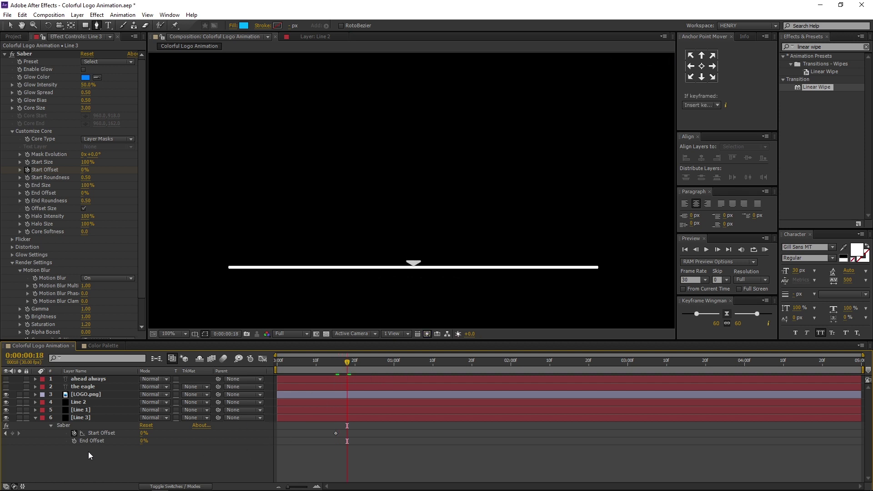
pyautogui.click(73, 441)
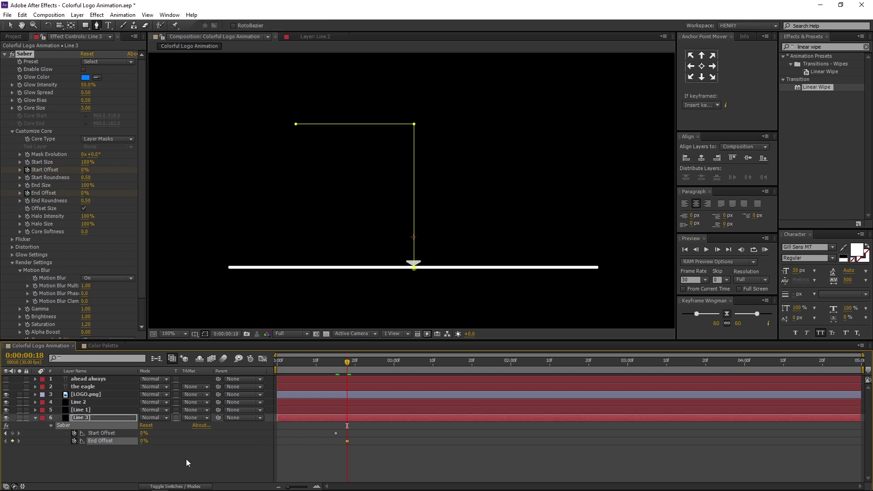
pyautogui.click(187, 459)
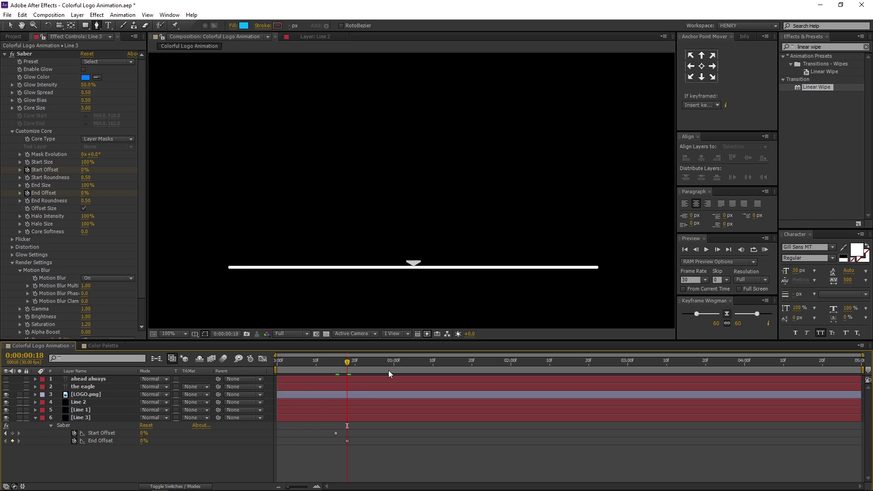
# - Keyframe Line 3's Start Offset to 100% at 0:00:01:05 and its End Offset to 100% at 0:00:01:08
pyautogui.click(414, 363)
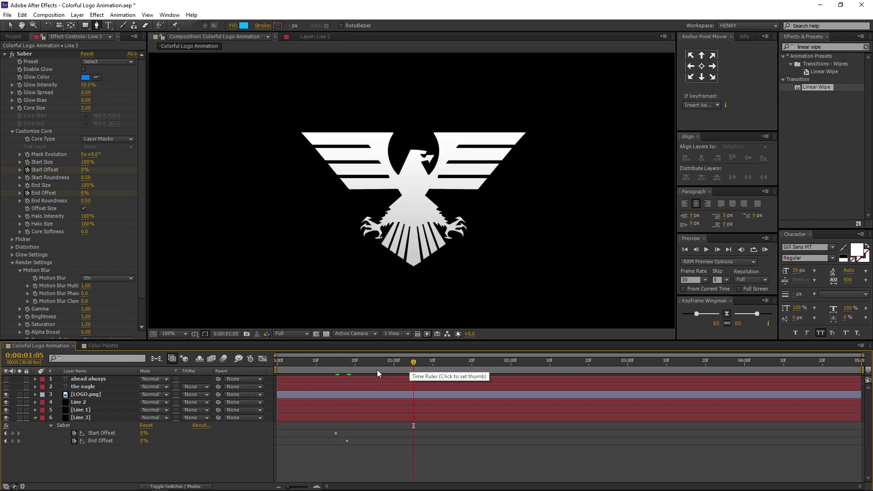
pyautogui.moveTo(146, 434); pyautogui.dragTo(513, 433)
pyautogui.click(512, 432)
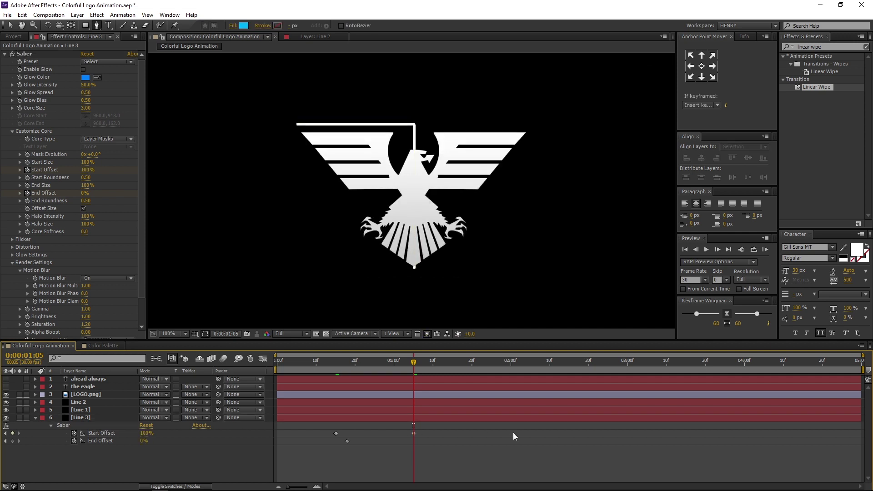
pyautogui.moveTo(416, 363); pyautogui.dragTo(428, 365)
pyautogui.moveTo(144, 440); pyautogui.dragTo(314, 444)
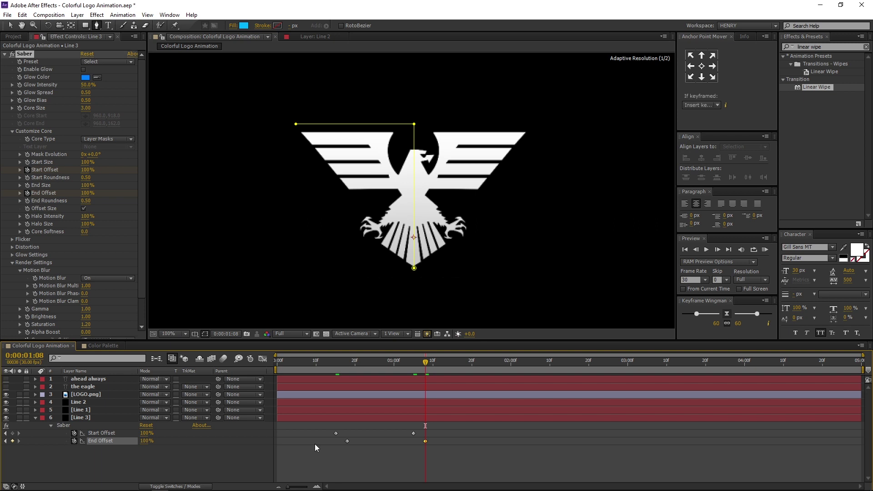
pyautogui.click(422, 452)
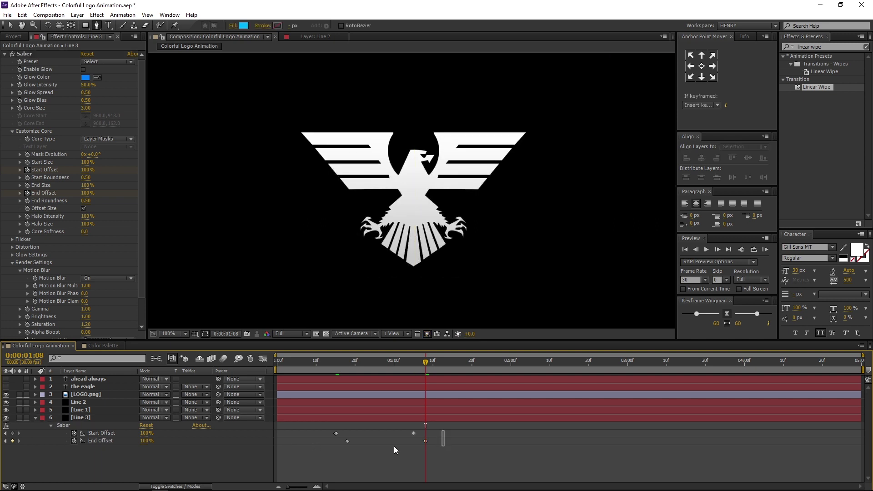
# - Apply Easy Ease to all of Line 3's Saber Start Offset and End Offset keyframes and collapse the layer
pyautogui.moveTo(428, 429); pyautogui.dragTo(298, 450)
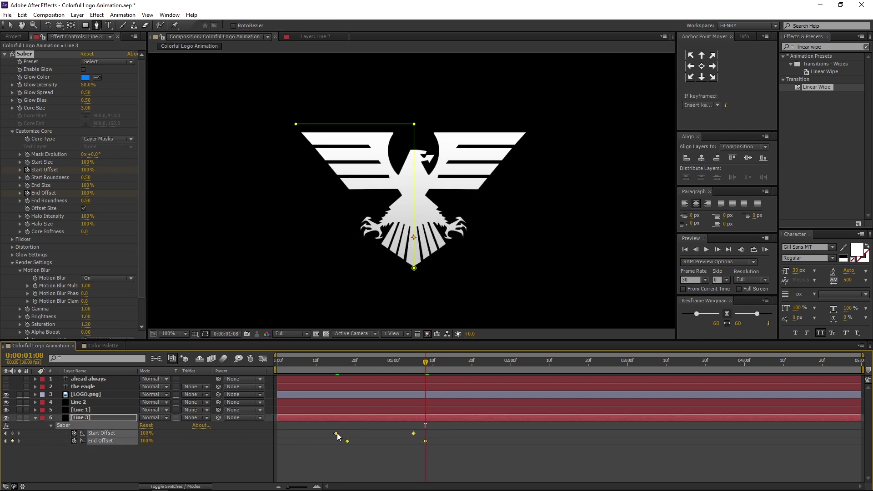
pyautogui.rightClick(336, 433)
pyautogui.moveTo(399, 427)
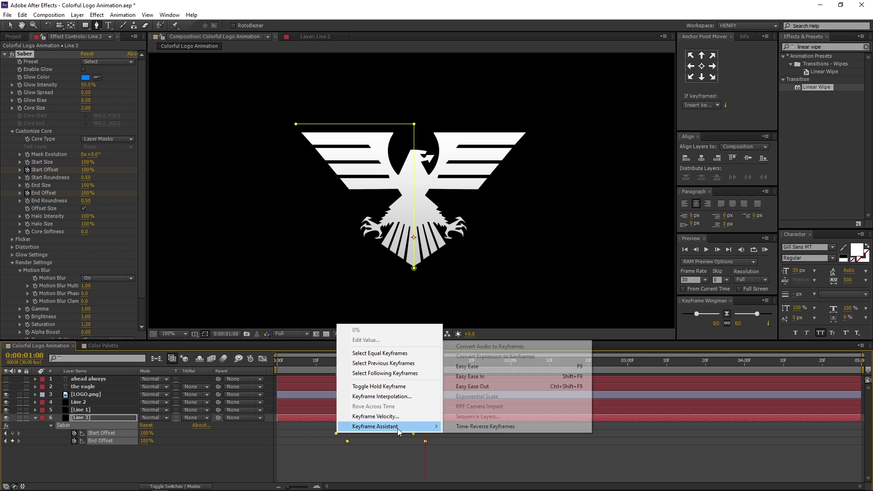
pyautogui.click(534, 369)
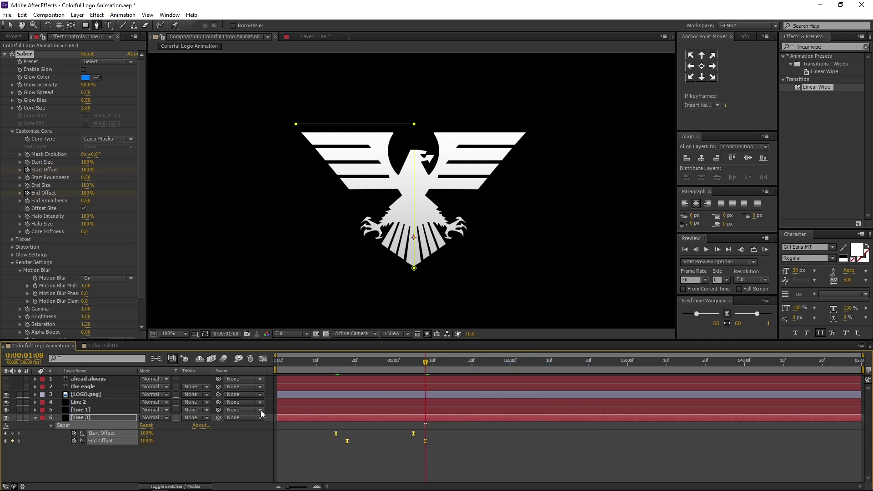
pyautogui.click(36, 418)
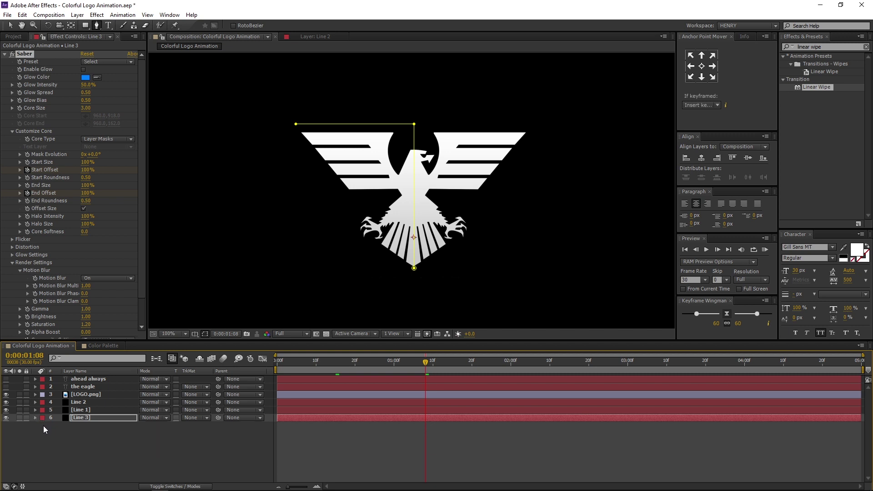
# - Duplicate the Line 3 layer and rename the copy Line 4
pyautogui.click(110, 419)
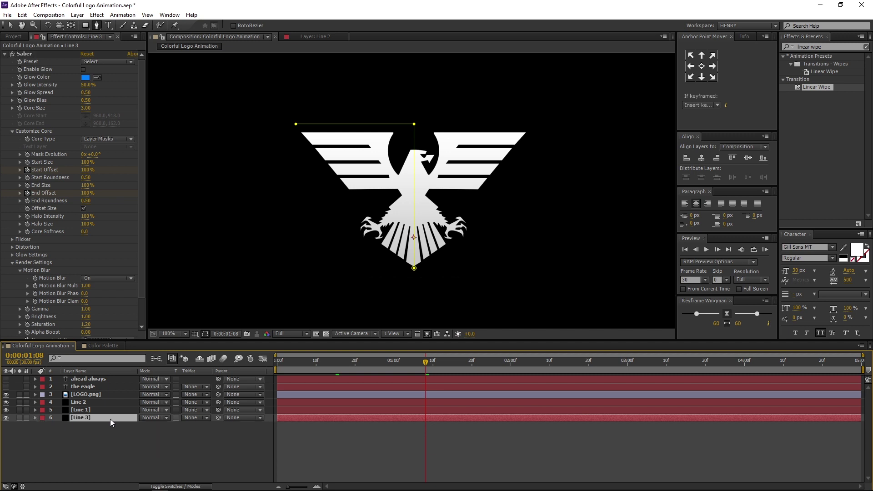
pyautogui.click(24, 16)
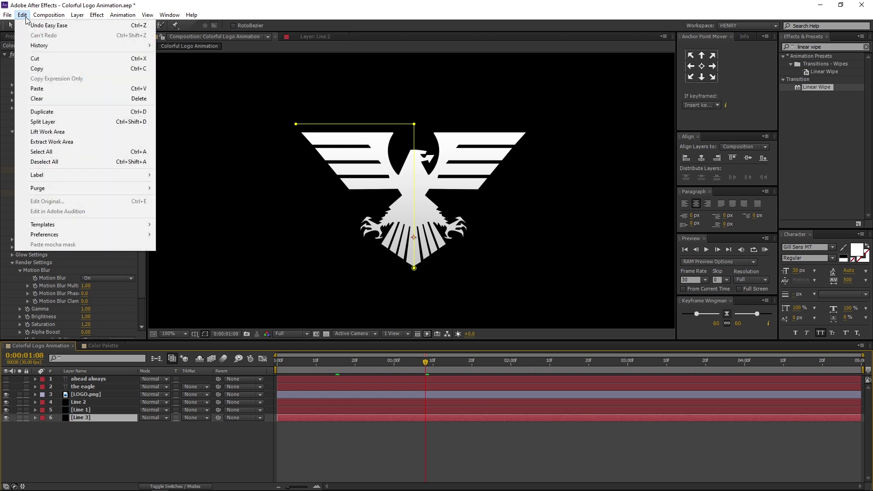
pyautogui.click(87, 112)
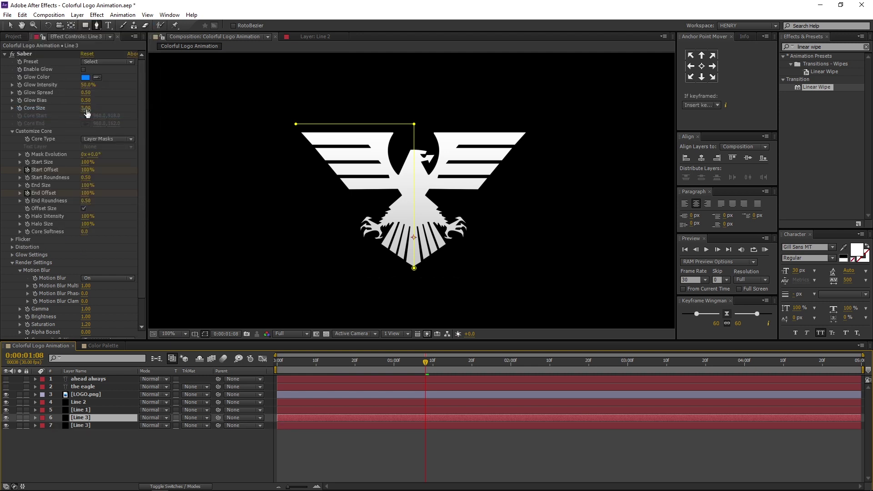
pyautogui.rightClick(117, 418)
pyautogui.click(136, 412)
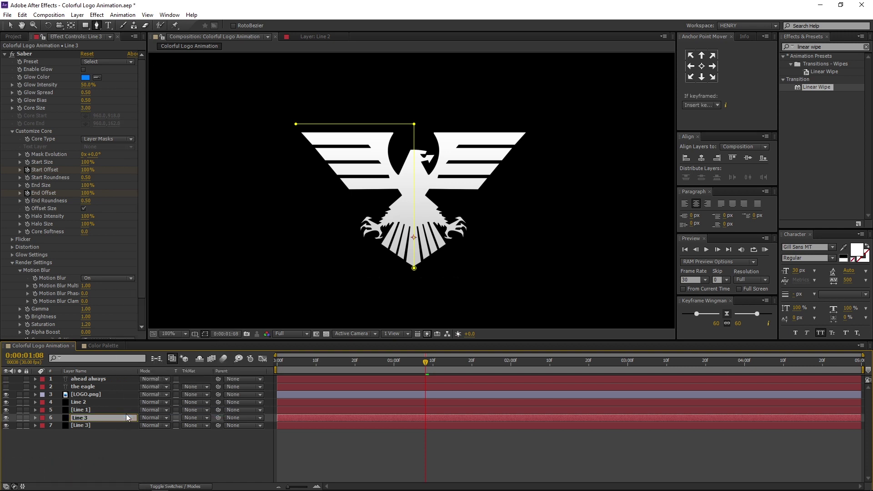
pyautogui.write('Line 4')
pyautogui.press('Return')
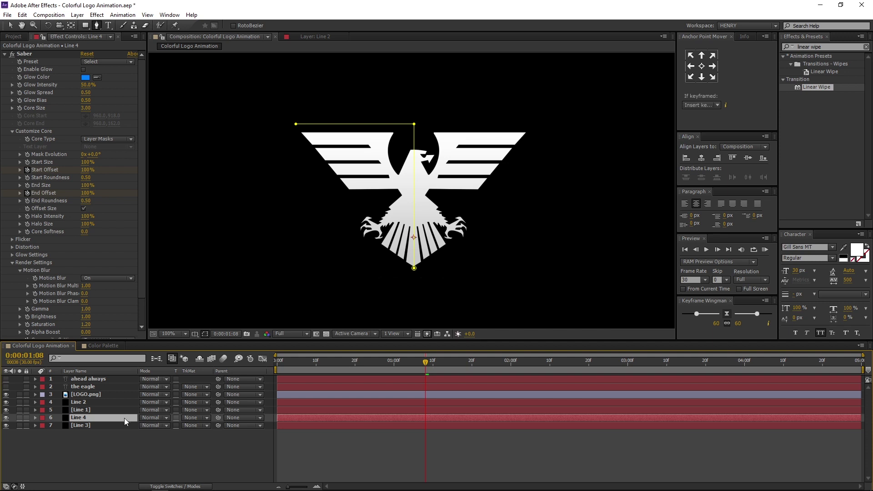
# - Flip the Line 4 layer horizontally to mirror Line 3's path around the eagle
pyautogui.rightClick(124, 418)
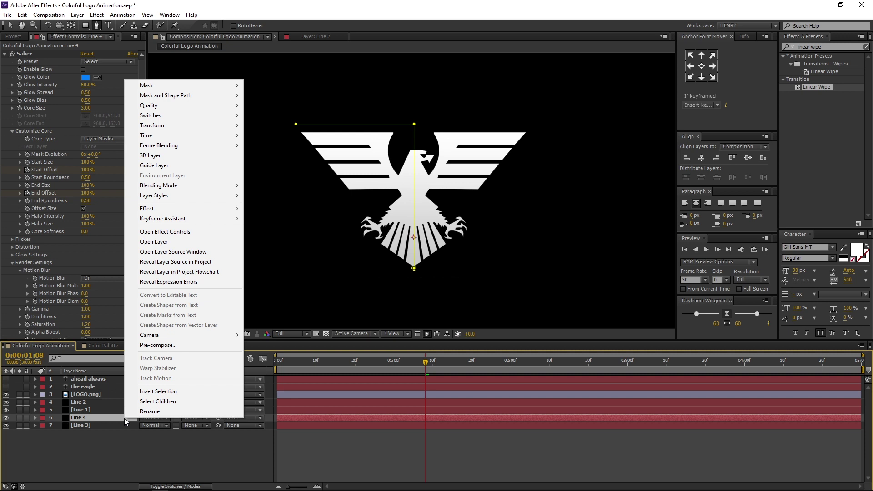
pyautogui.moveTo(181, 130)
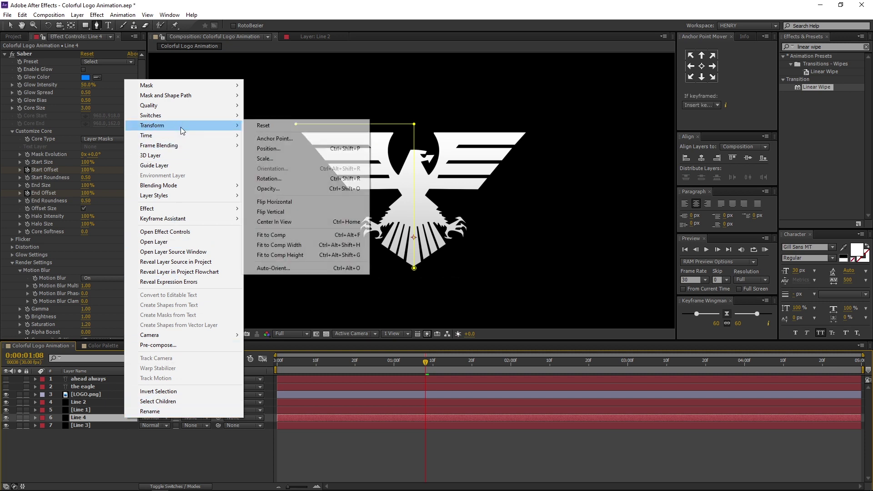
pyautogui.click(325, 203)
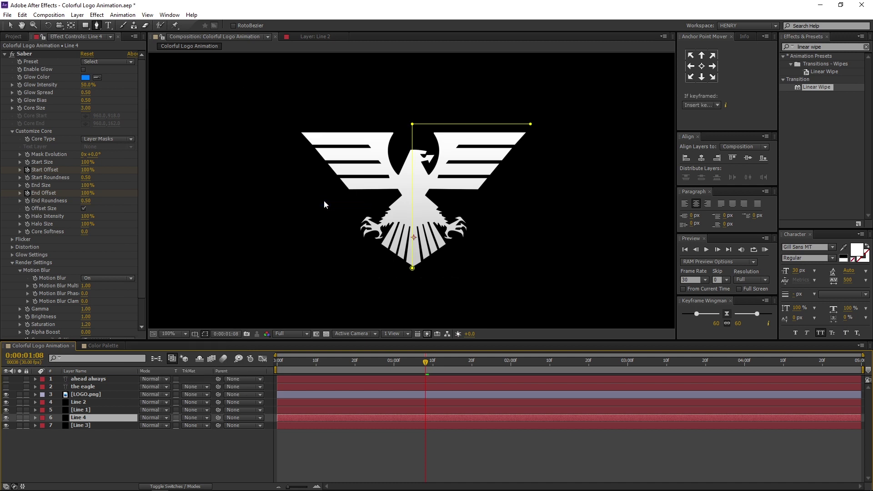
pyautogui.moveTo(333, 366); pyautogui.dragTo(421, 368)
pyautogui.click(183, 444)
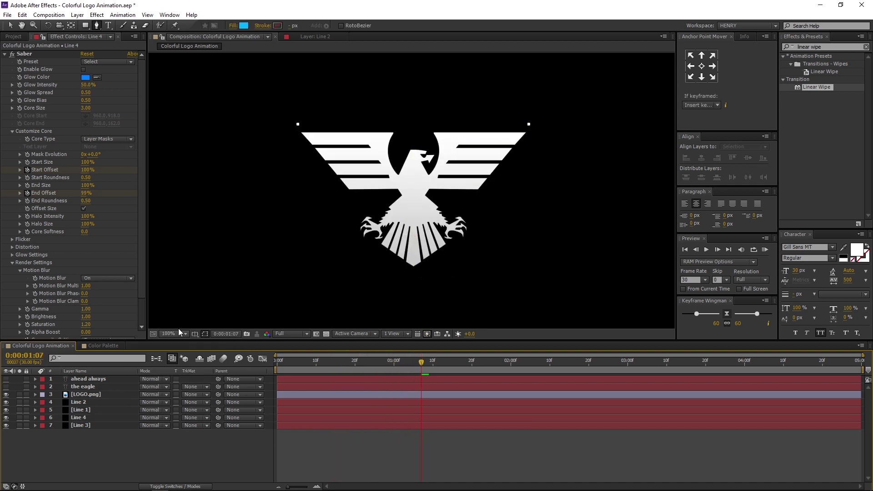
# - Fit the composition in the viewer, make the "the eagle" text layer visible, and set the current time to 0:00:01:05
pyautogui.click(178, 333)
pyautogui.click(185, 172)
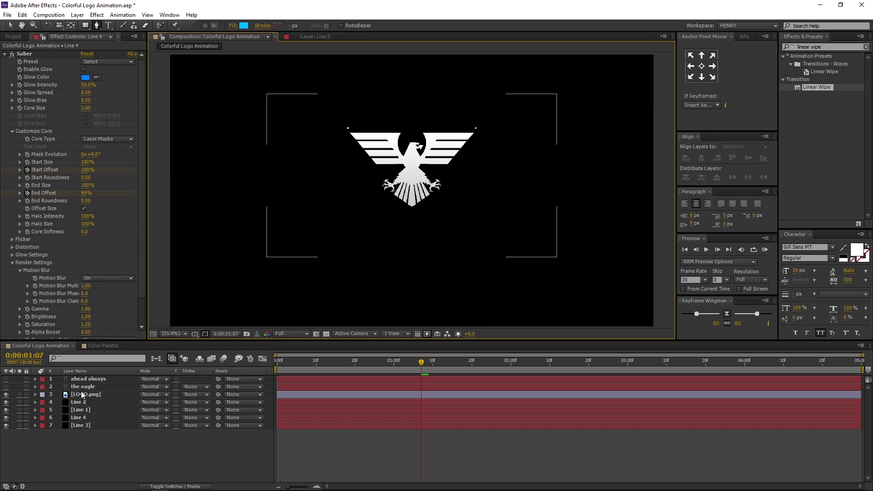
pyautogui.click(32, 386)
pyautogui.click(6, 387)
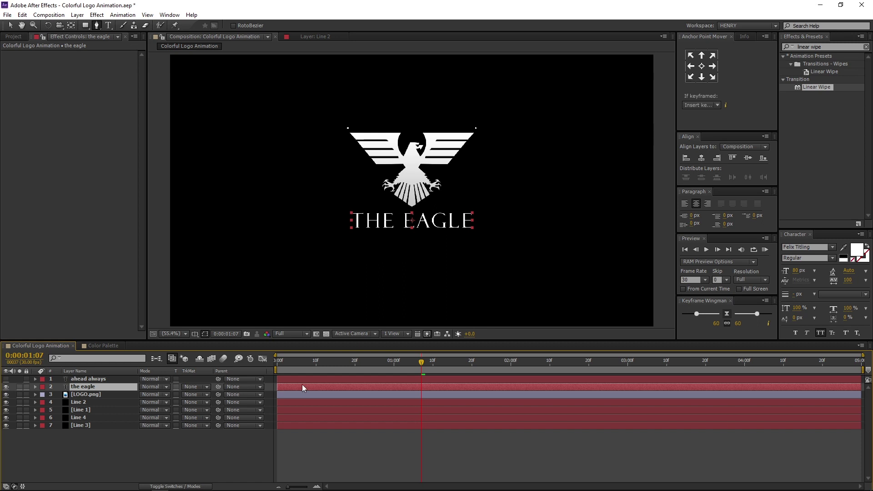
pyautogui.moveTo(386, 364); pyautogui.dragTo(410, 364)
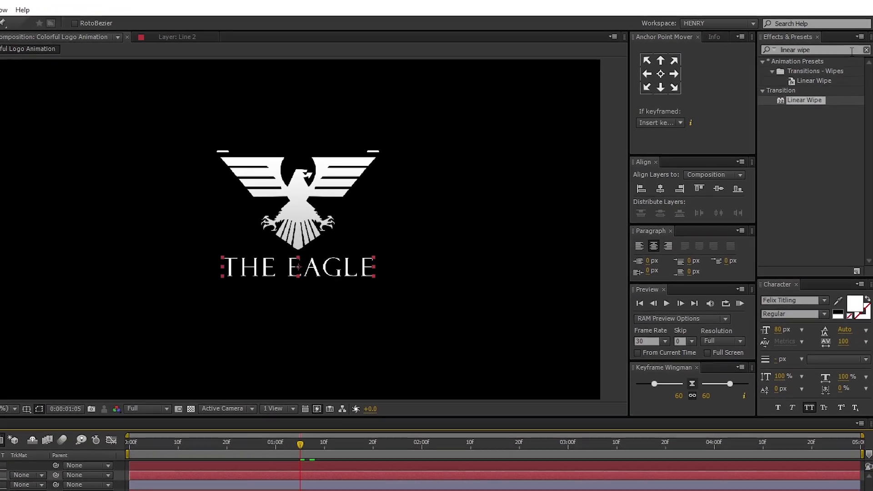
# - Find the Block Dissolve - digital preset and apply it to the "the eagle" text layer at 0:00:01:05
pyautogui.click(866, 49)
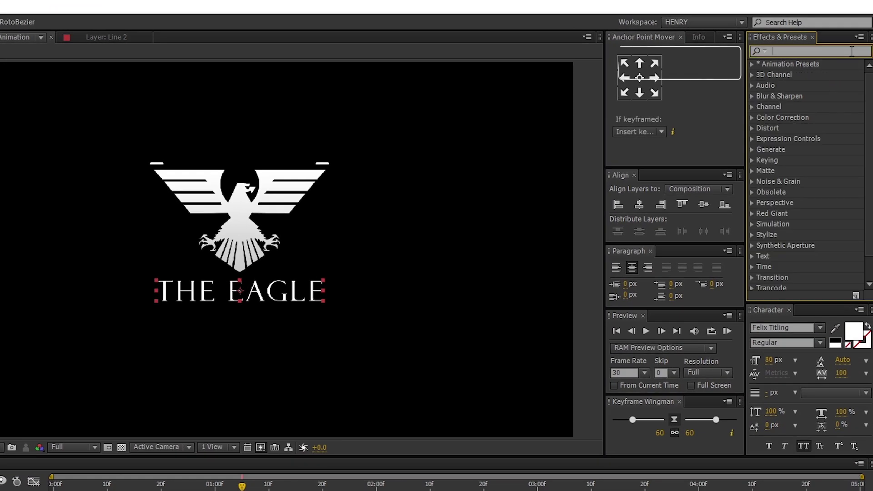
pyautogui.write('block dis')
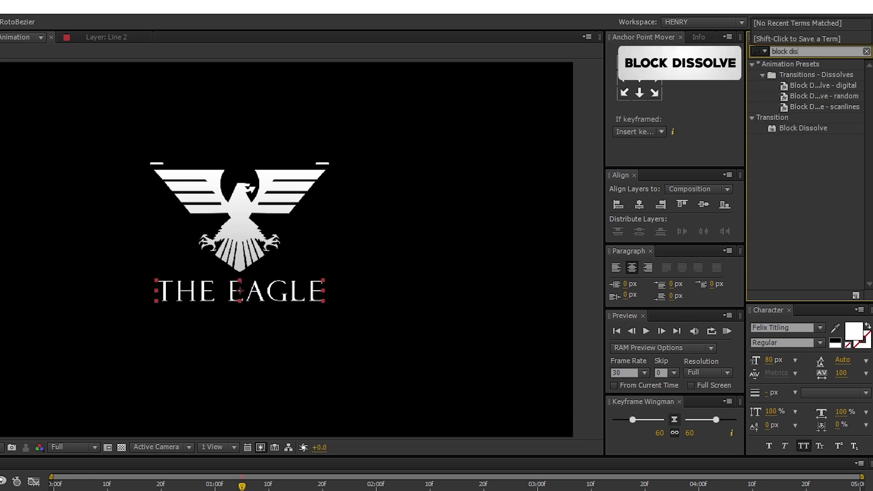
pyautogui.write('solv')
pyautogui.click(835, 85)
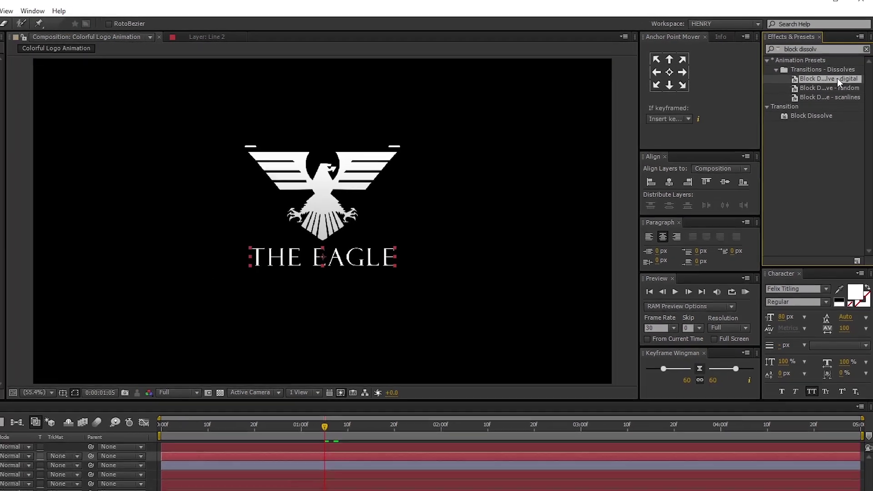
pyautogui.moveTo(834, 85); pyautogui.dragTo(119, 387)
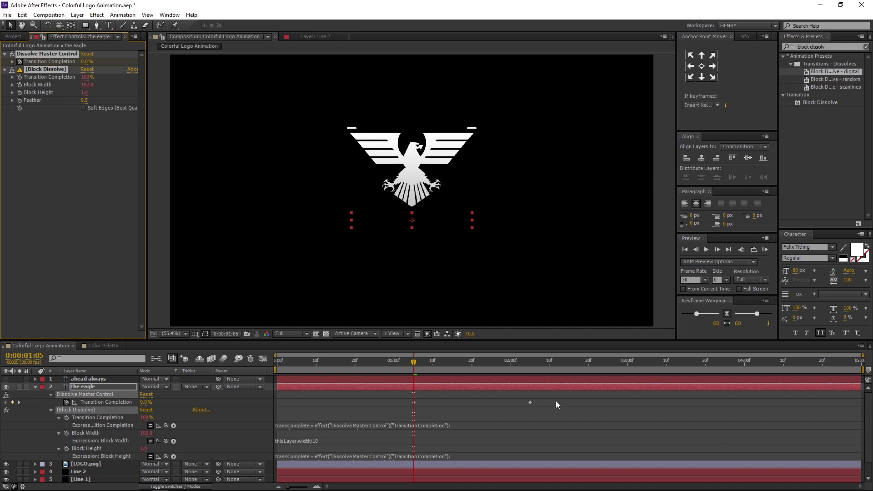
# - Apply Easy Ease to both Transition Completion keyframes of the "the eagle" layer's Dissolve Master Control
pyautogui.moveTo(563, 398); pyautogui.dragTo(351, 411)
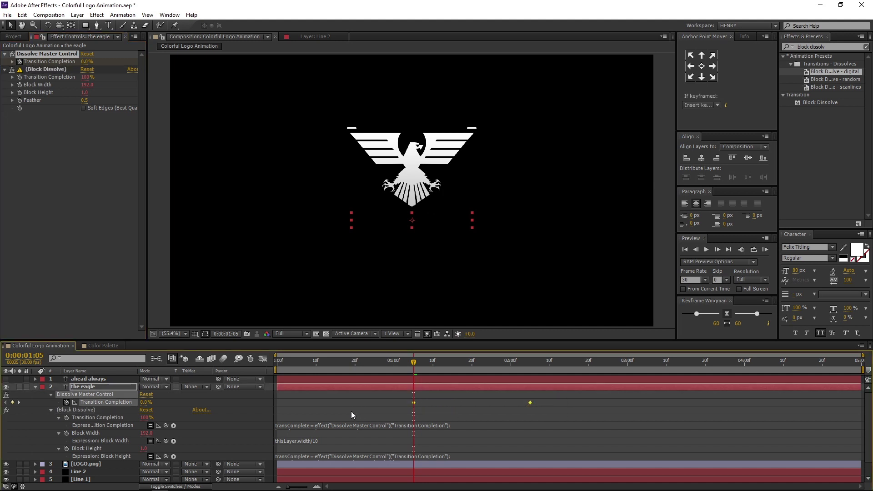
pyautogui.rightClick(414, 403)
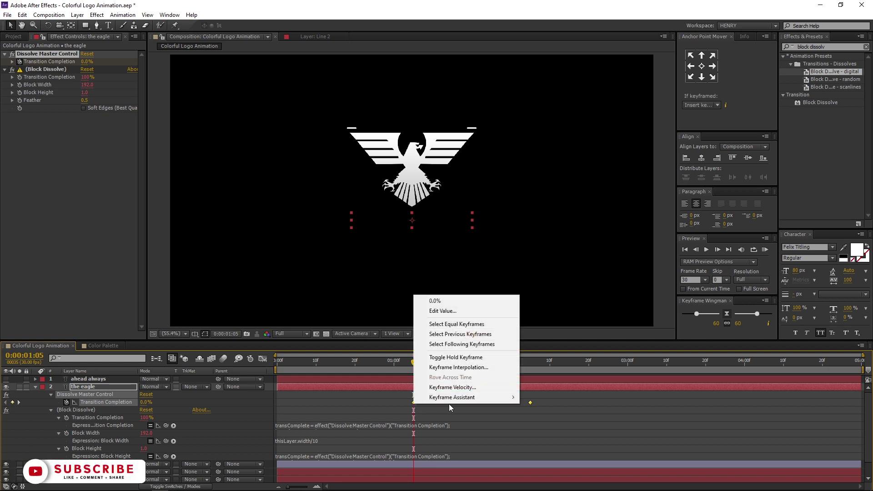
pyautogui.moveTo(484, 399)
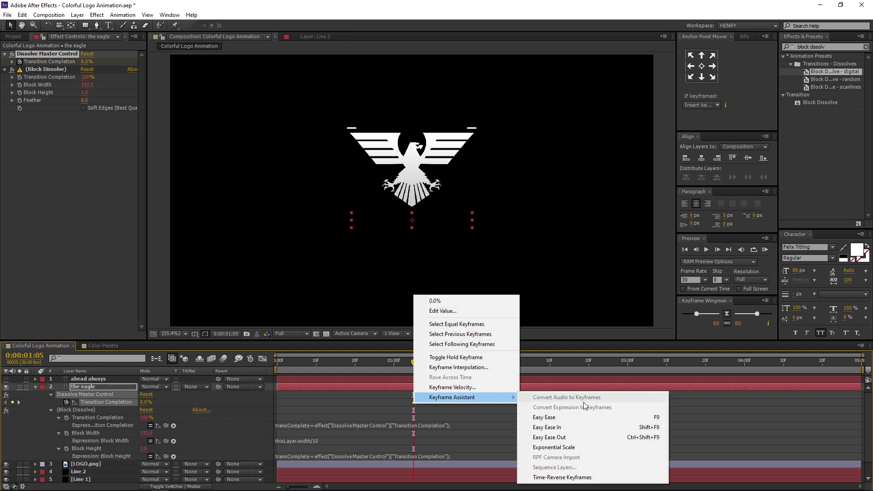
pyautogui.click(585, 419)
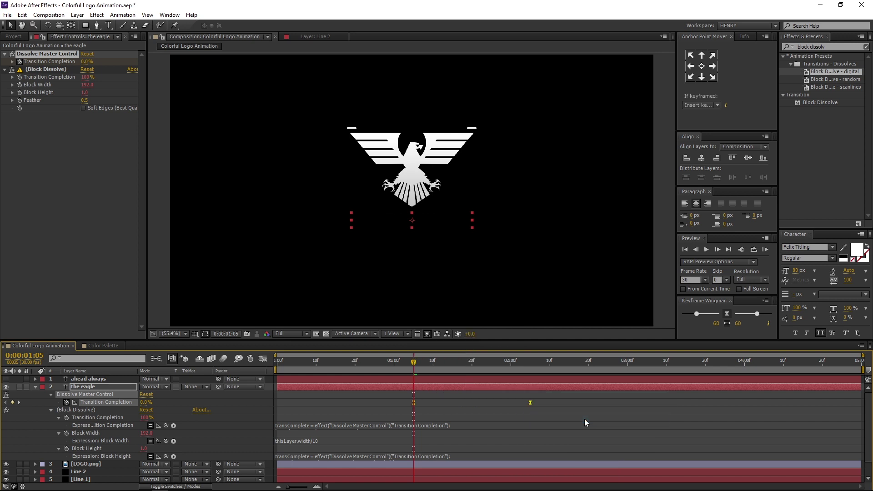
pyautogui.click(584, 418)
# - Set the current time to 0:00:02:05 and make the "ahead always" tagline layer visible
pyautogui.moveTo(423, 367); pyautogui.dragTo(526, 372)
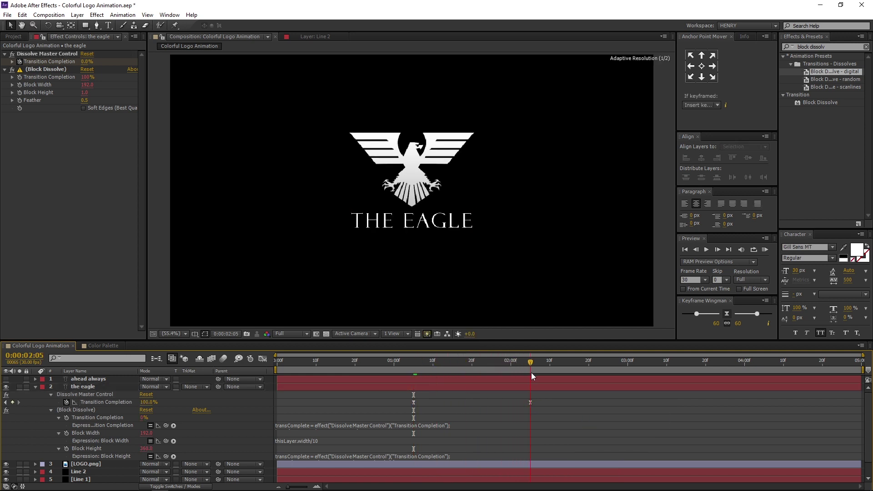
pyautogui.click(35, 386)
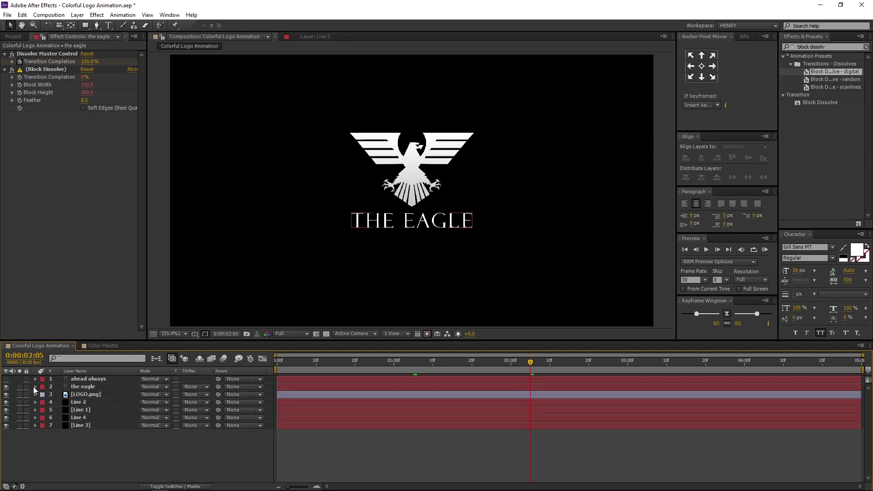
pyautogui.click(93, 379)
pyautogui.click(6, 380)
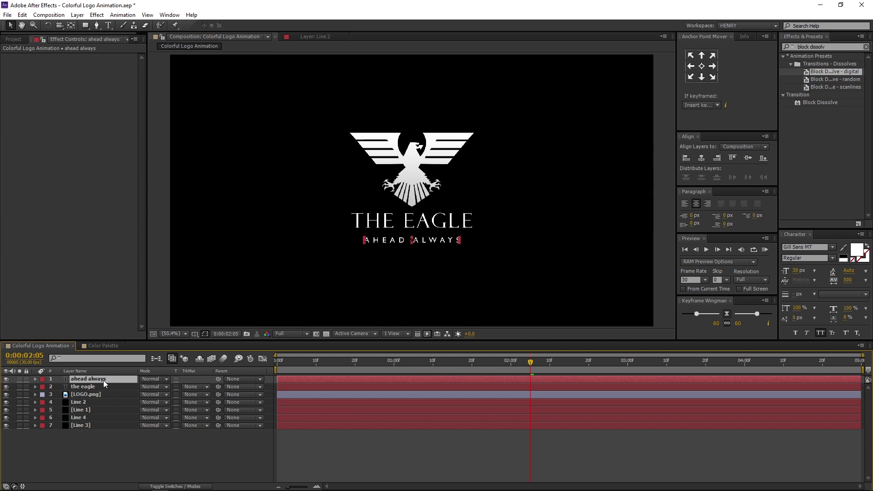
# - Duplicate the Line 4 layer and move the copy between the "ahead always" and "the eagle" layers
pyautogui.click(104, 417)
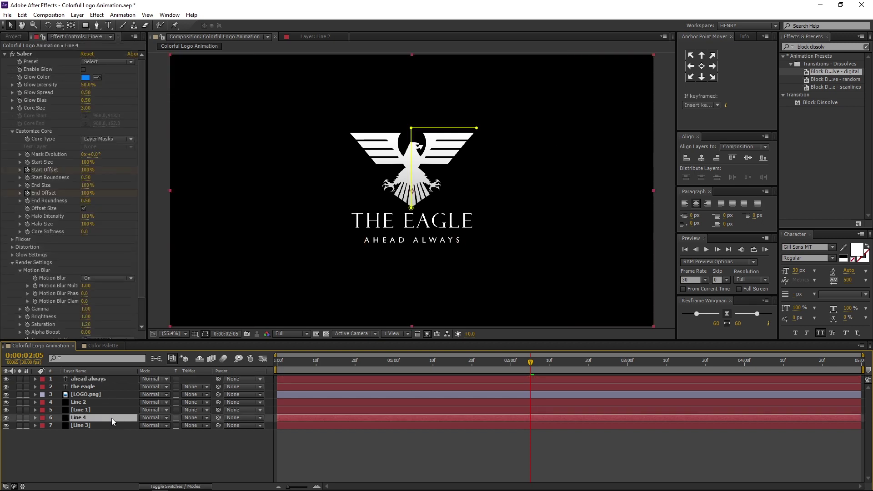
pyautogui.click(22, 16)
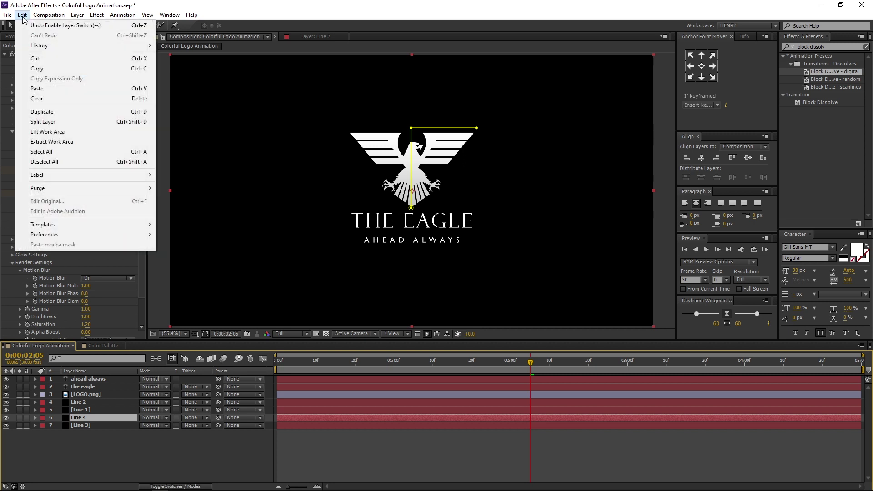
pyautogui.click(70, 112)
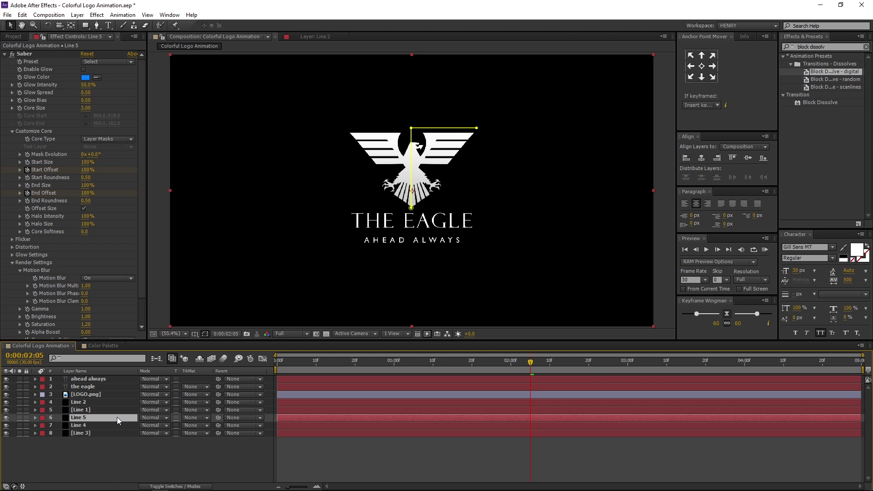
pyautogui.moveTo(117, 416); pyautogui.dragTo(118, 383)
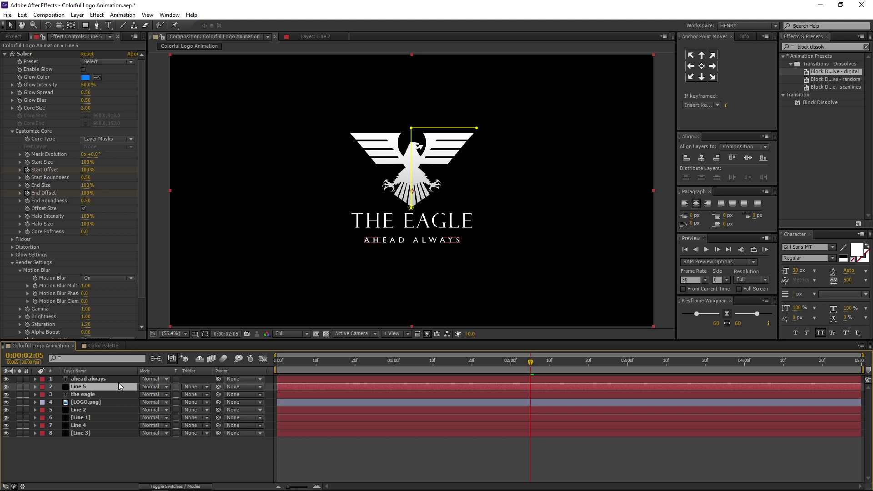
# - Delete Mask 1 from the Line 5 layer
pyautogui.press('m')
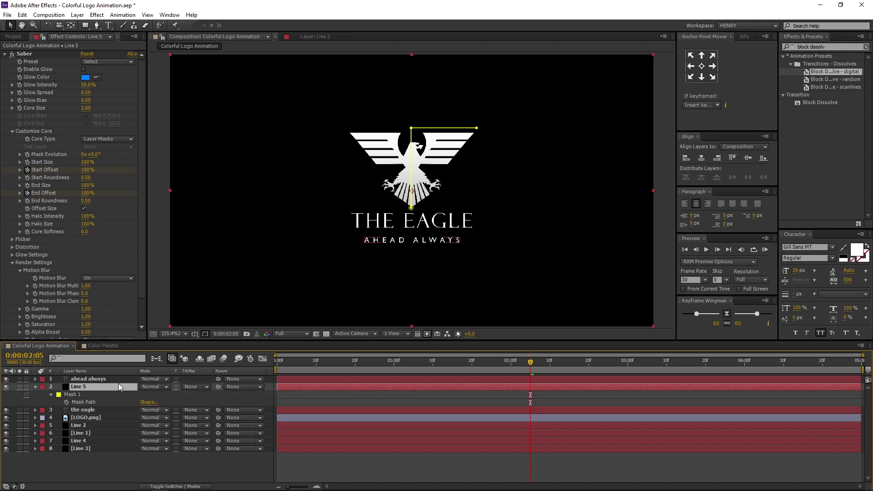
pyautogui.click(118, 395)
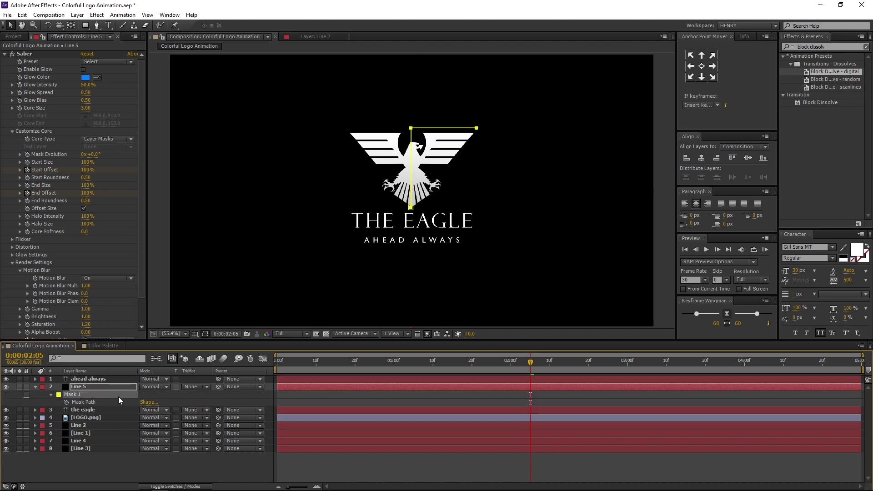
pyautogui.press('m')
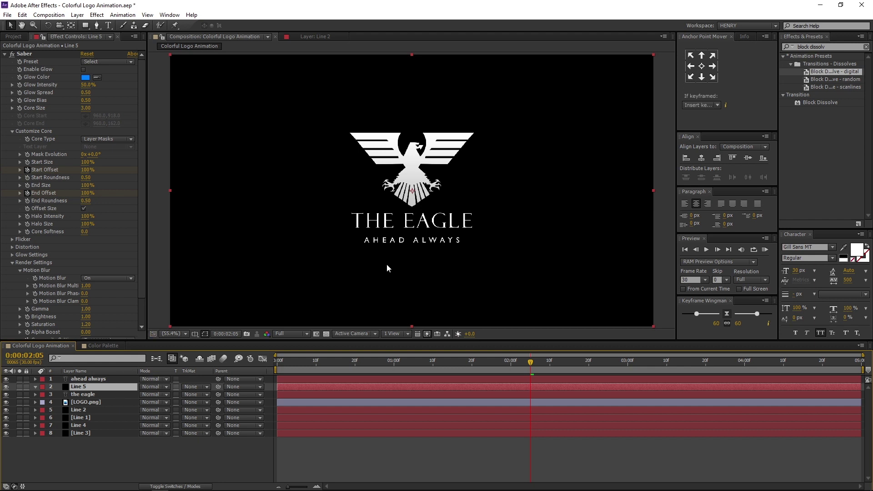
pyautogui.press('.')
pyautogui.press('.')
pyautogui.press('space')
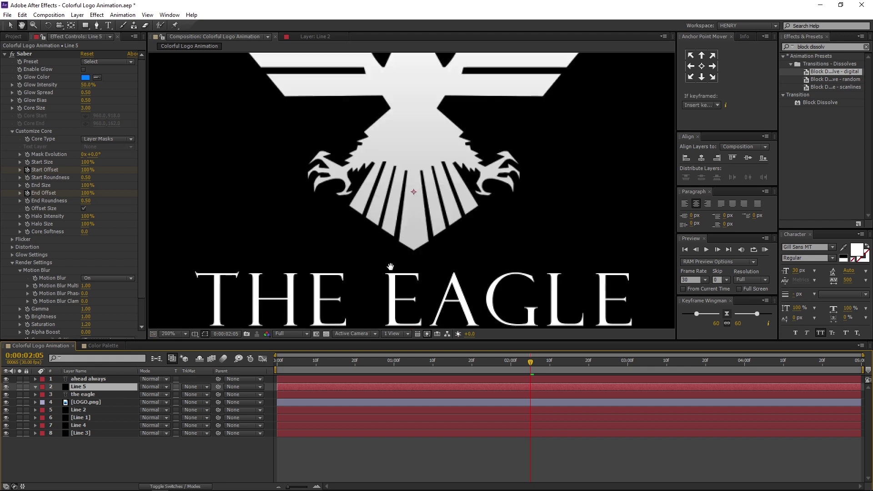
# - Draw a straight horizontal two-point mask path with the Pen tool through the "ahead always" tagline on the Line 5 layer, extending past both ends
pyautogui.moveTo(390, 266); pyautogui.dragTo(394, 137)
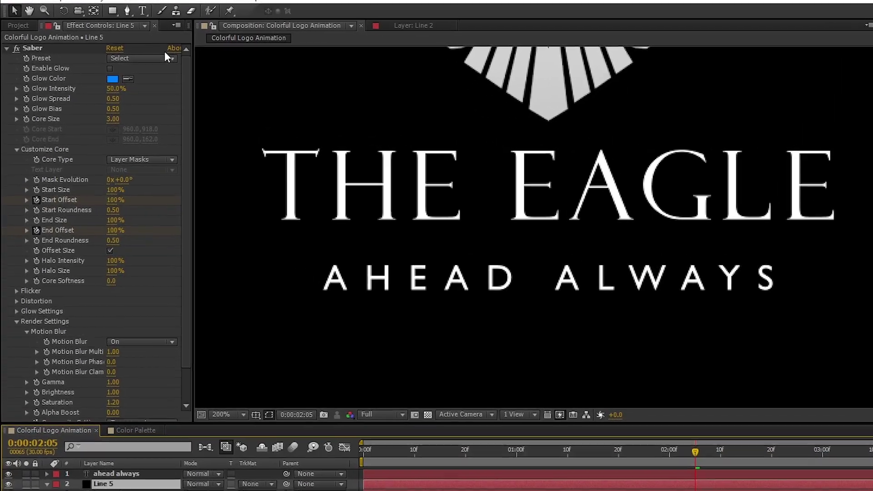
pyautogui.click(117, 15)
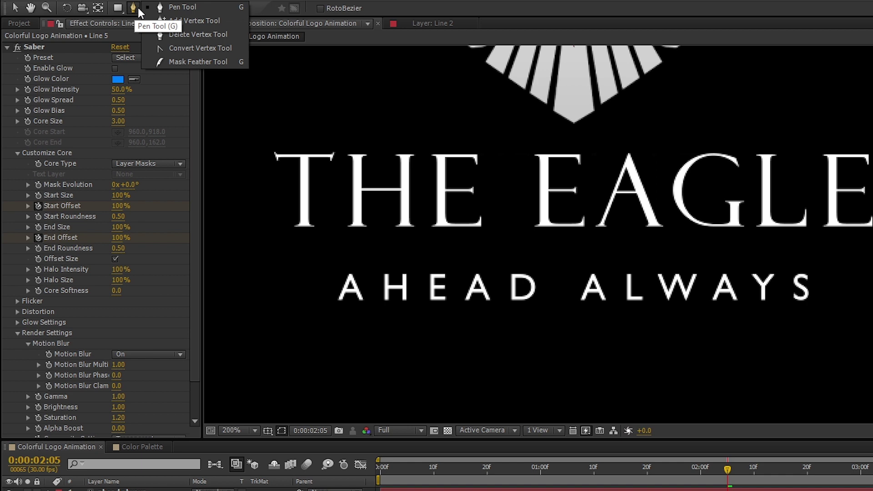
pyautogui.click(181, 7)
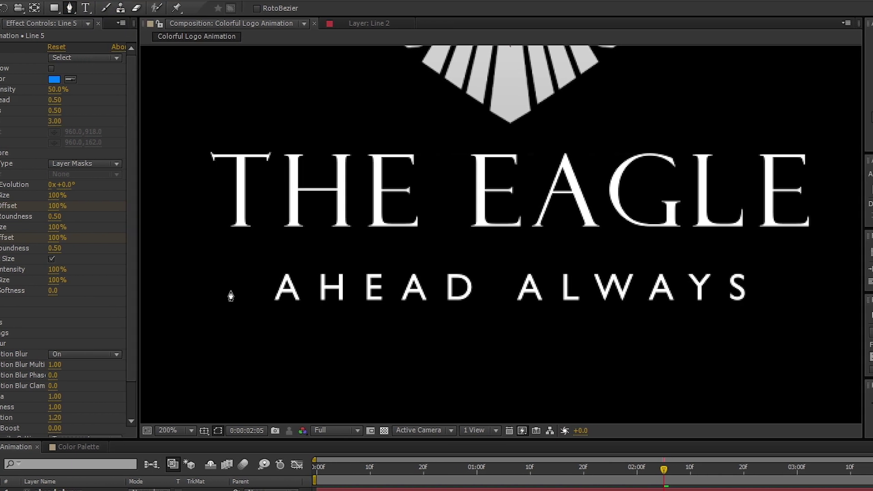
pyautogui.click(167, 288)
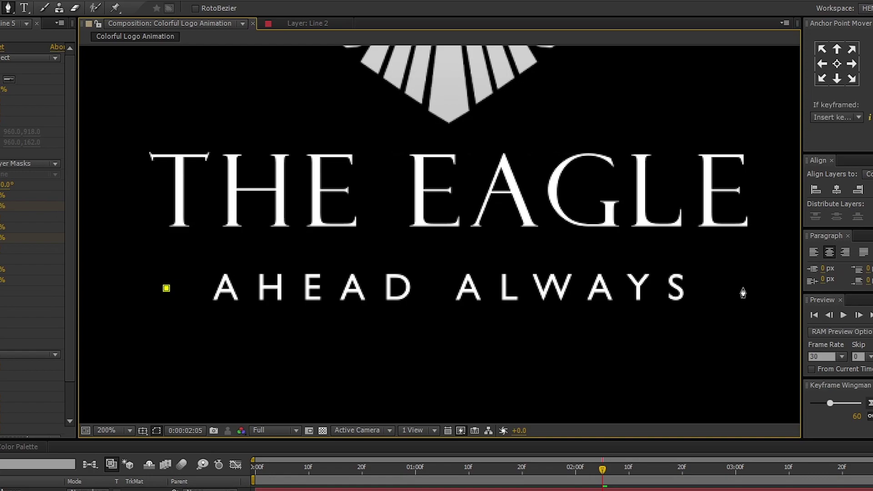
pyautogui.click(743, 289)
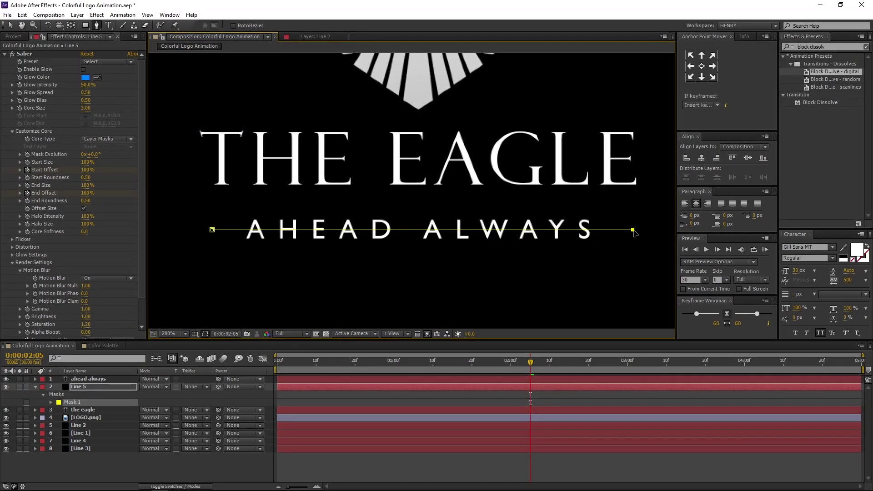
# - Shift all of Line 5's Saber Start Offset and End Offset keyframes together so the first one sits at 0:00:02:00
pyautogui.press('u')
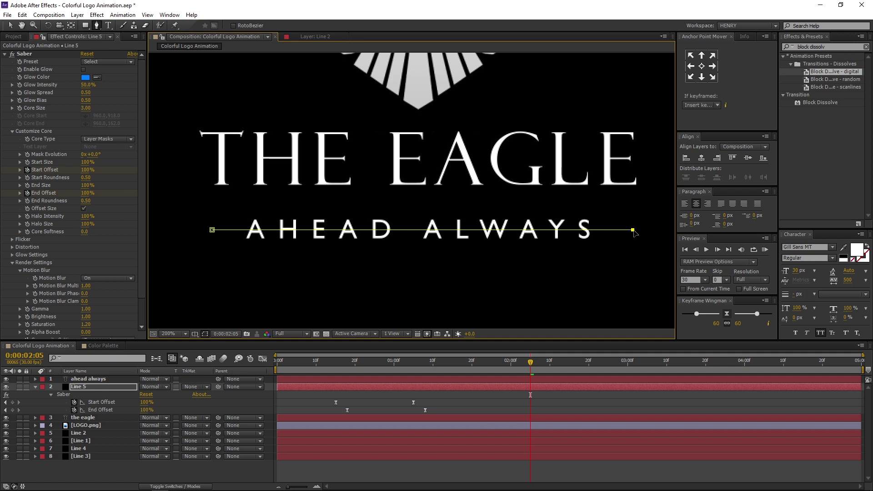
pyautogui.click(449, 361)
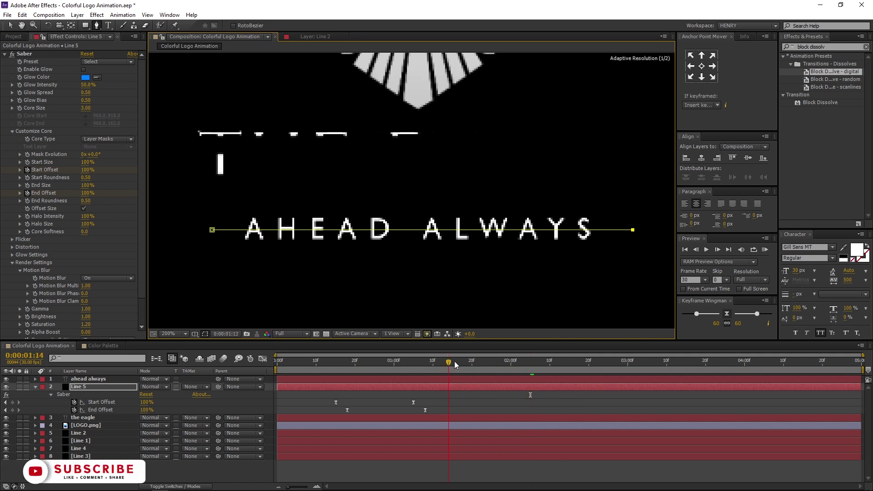
pyautogui.moveTo(454, 361); pyautogui.dragTo(511, 361)
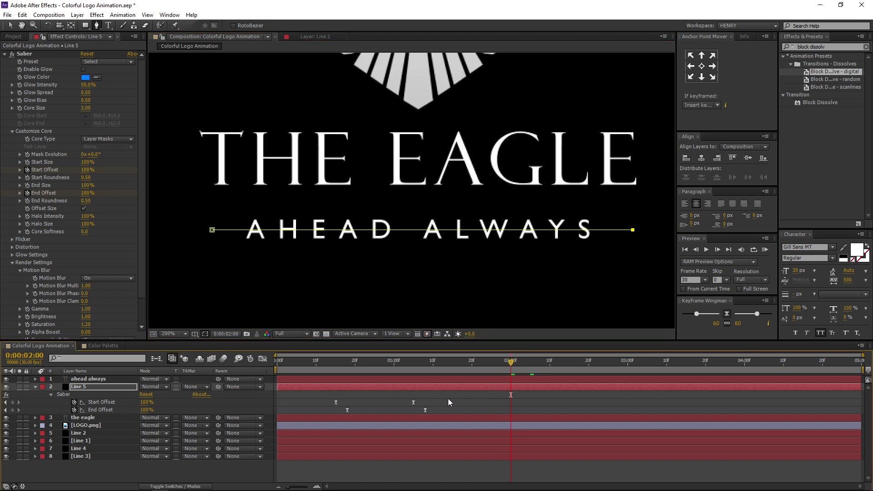
pyautogui.moveTo(448, 399); pyautogui.dragTo(511, 406)
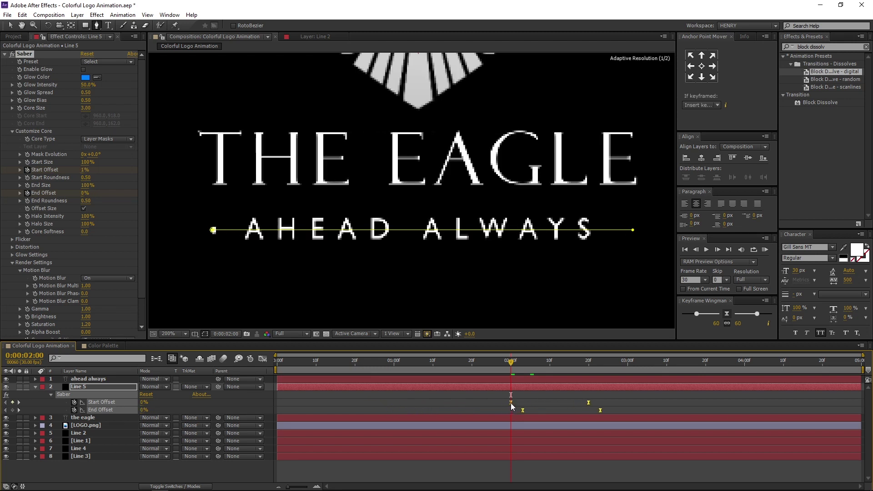
pyautogui.click(539, 396)
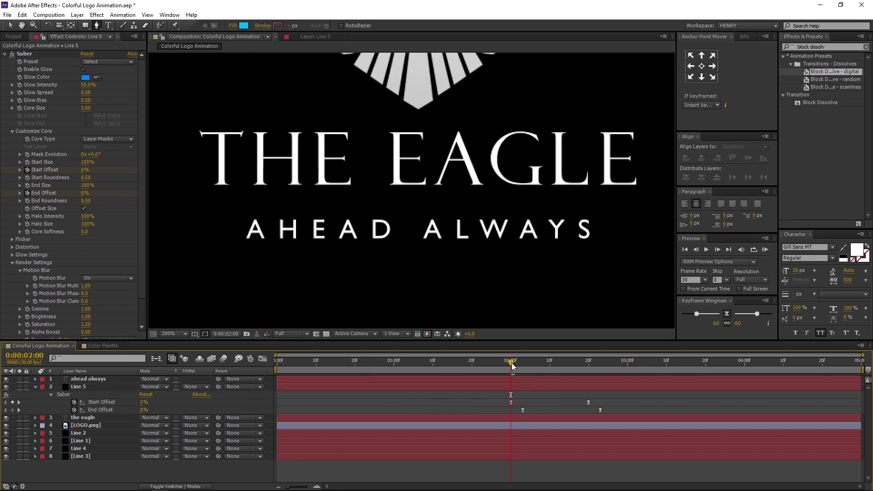
# - At 0:00:02:03, draw a rectangle shape layer with a solid blue fill that completely covers the "ahead always" tagline
pyautogui.moveTo(512, 366)
pyautogui.mouseDown()
pyautogui.moveTo(590, 367)
pyautogui.moveTo(523, 370)
pyautogui.mouseUp()
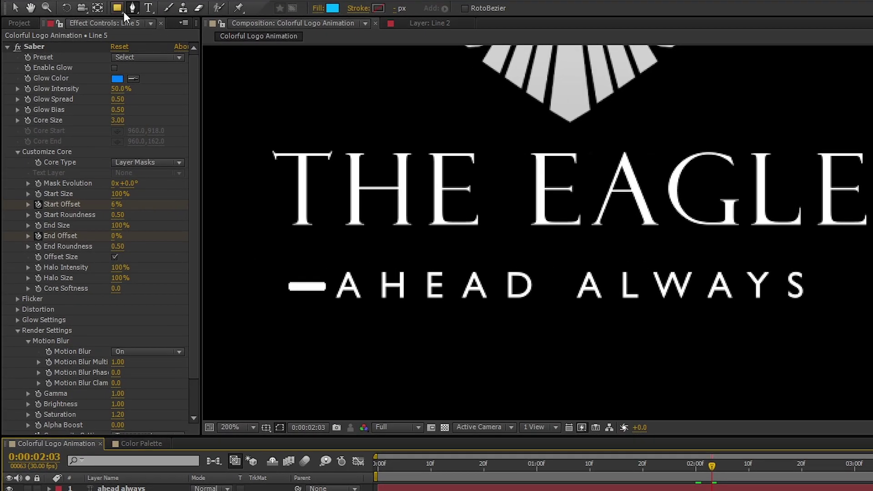
pyautogui.moveTo(117, 7); pyautogui.dragTo(152, 10)
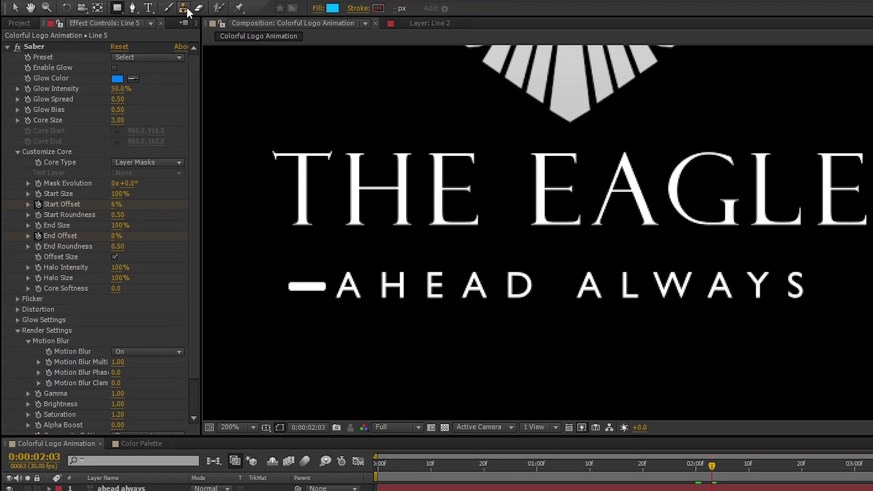
pyautogui.click(326, 9)
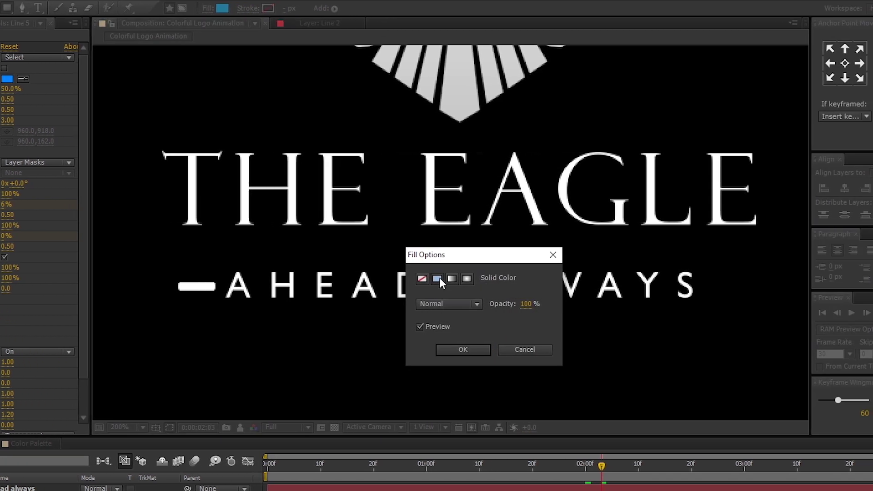
pyautogui.click(456, 350)
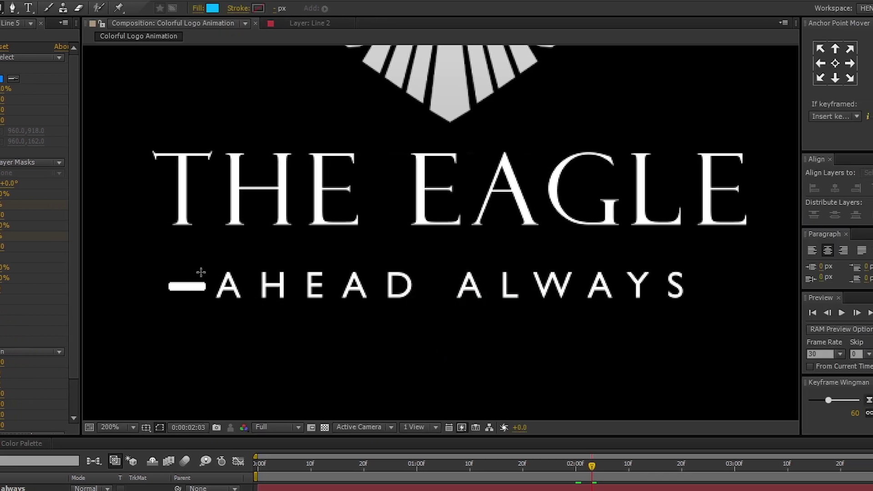
pyautogui.moveTo(212, 263)
pyautogui.mouseDown()
pyautogui.moveTo(225, 304)
pyautogui.moveTo(318, 303)
pyautogui.mouseUp()
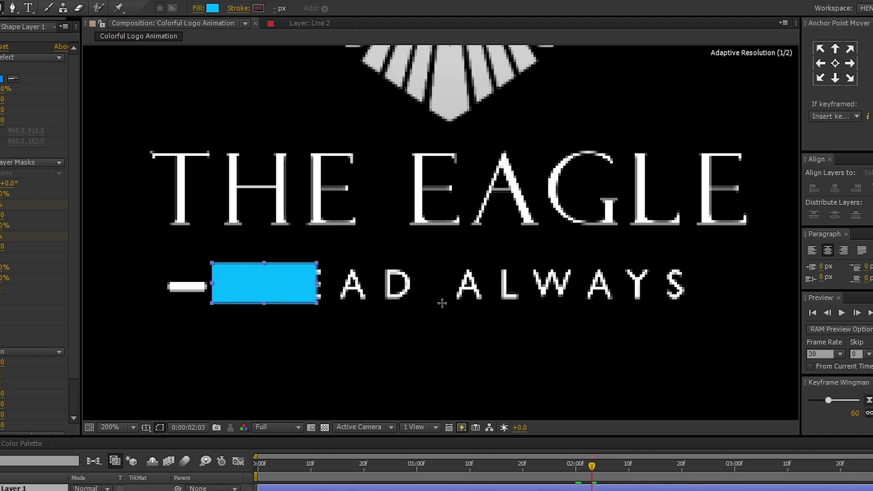
pyautogui.moveTo(442, 304); pyautogui.dragTo(693, 306)
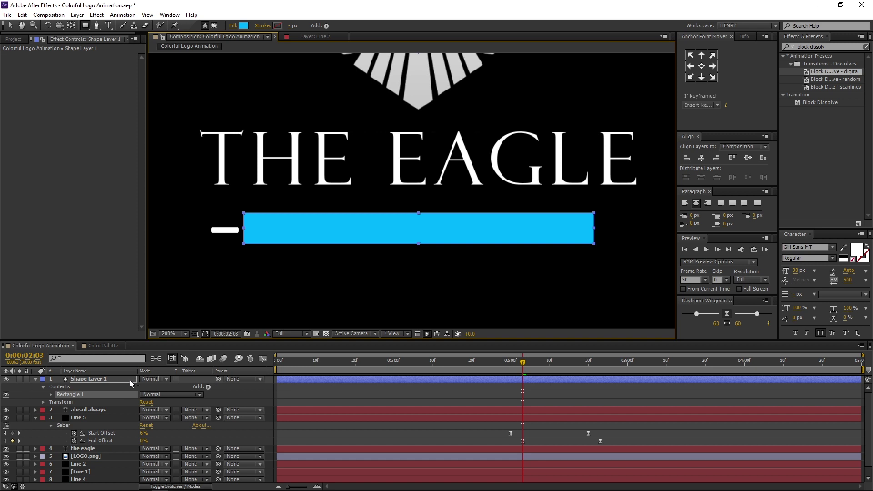
# - Rename the new rectangle shape layer to "Matte"
pyautogui.click(126, 379)
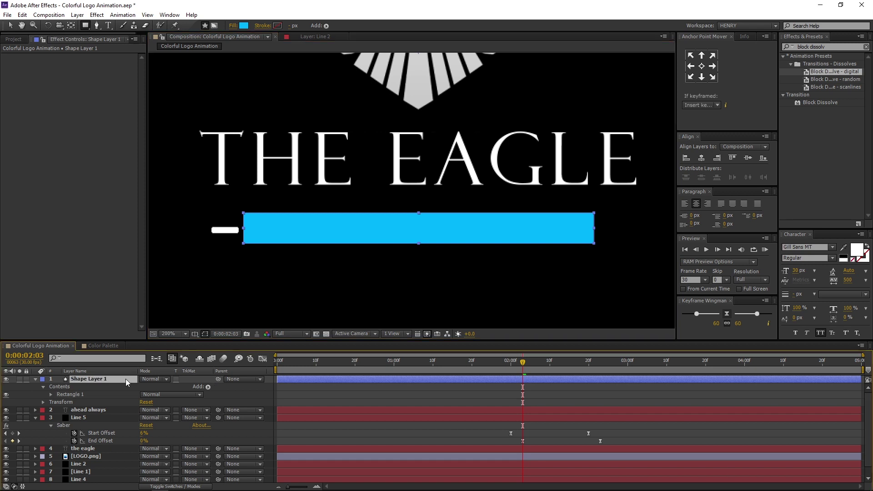
pyautogui.rightClick(125, 379)
pyautogui.press('Escape')
pyautogui.press('Return')
pyautogui.write('Ma')
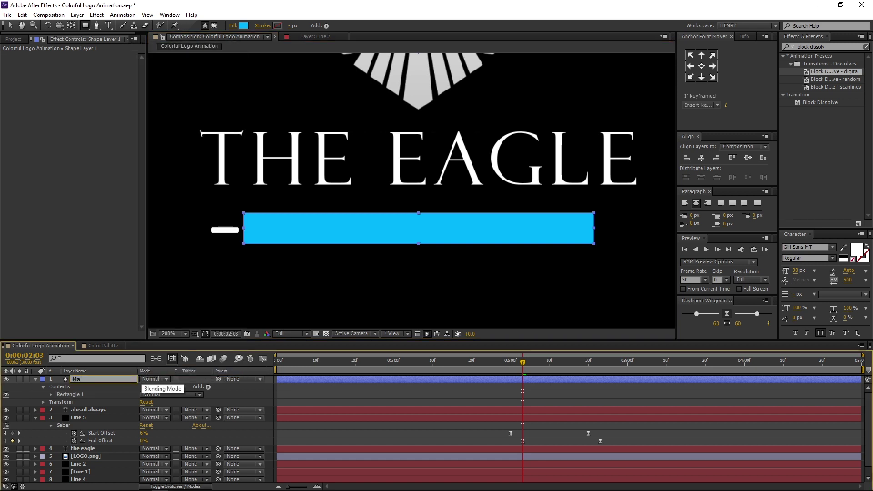
pyautogui.write('tte')
pyautogui.press('Return')
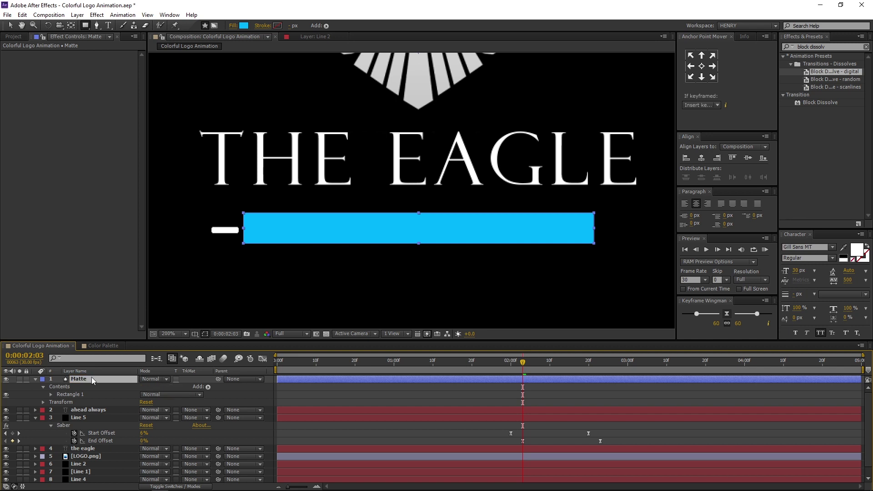
# - Keyframe the Matte layer's Position at 0:00:02:03, and set it to 1356.0, 540.0 at 0:00:02:20 so it slides off the tagline
pyautogui.press('p')
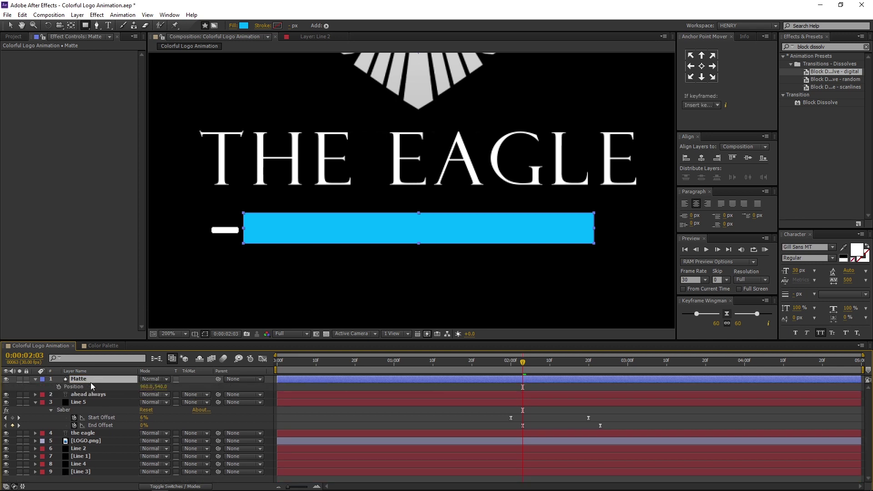
pyautogui.click(58, 386)
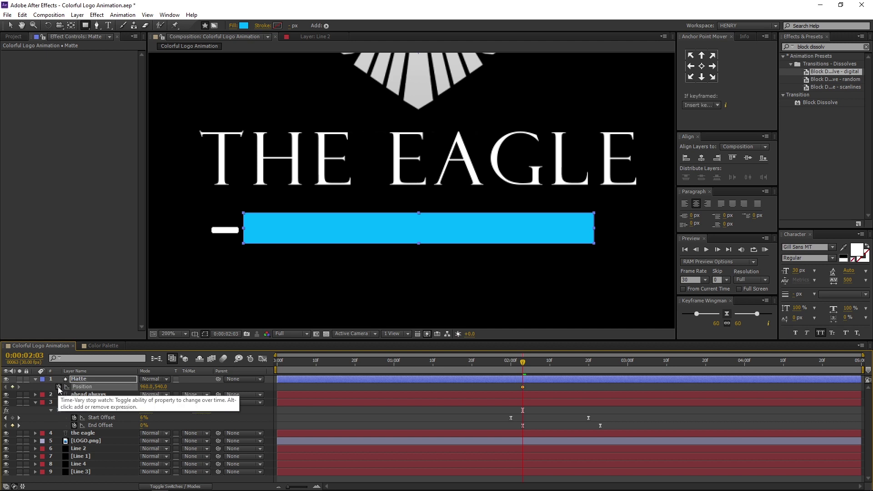
pyautogui.moveTo(566, 367); pyautogui.dragTo(589, 363)
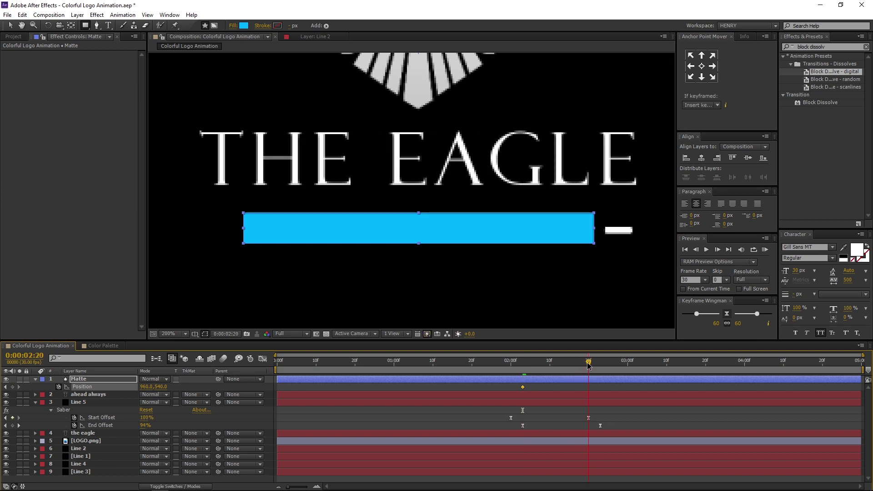
pyautogui.moveTo(146, 386); pyautogui.dragTo(328, 390)
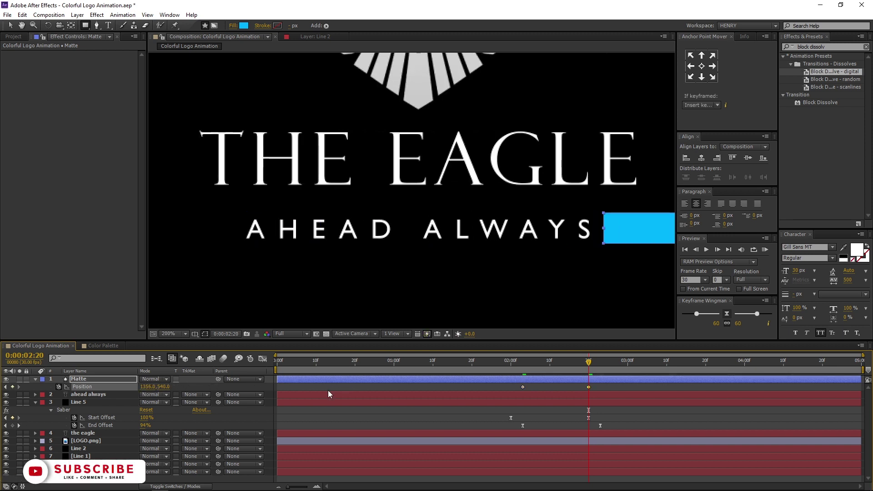
pyautogui.click(328, 390)
# - Apply Easy Ease to both Position keyframes of the Matte layer
pyautogui.moveTo(613, 386); pyautogui.dragTo(491, 393)
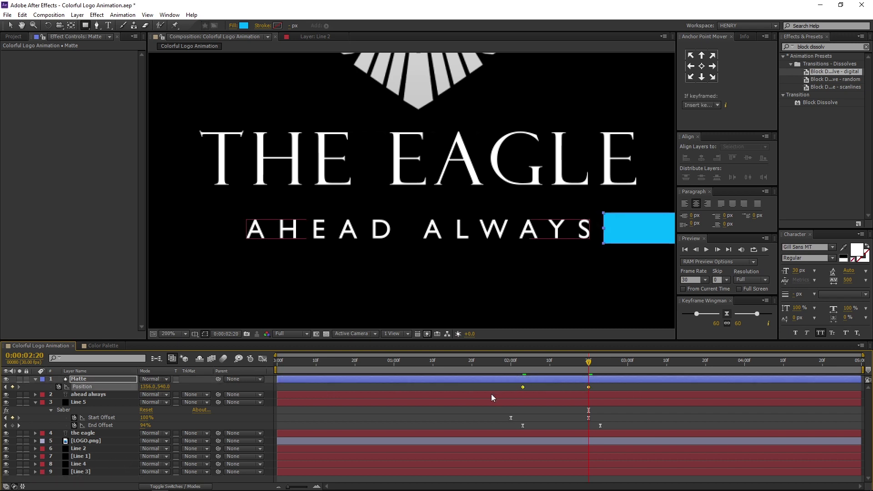
pyautogui.rightClick(523, 388)
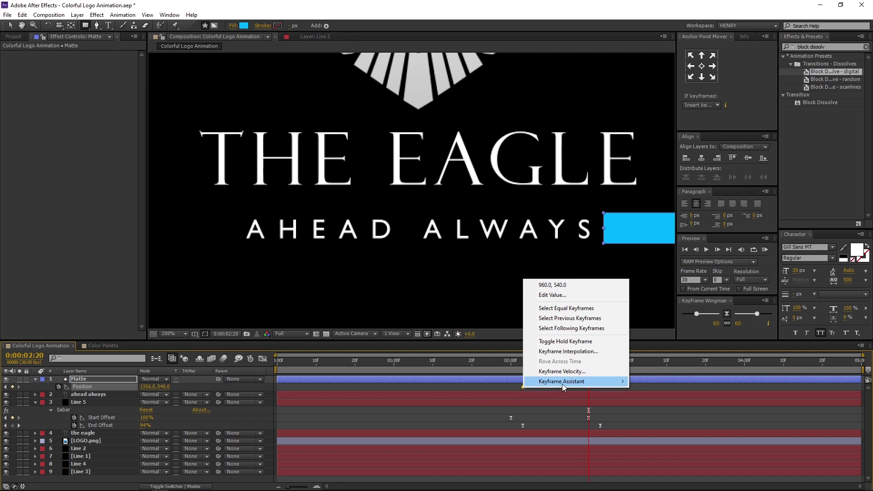
pyautogui.moveTo(562, 384)
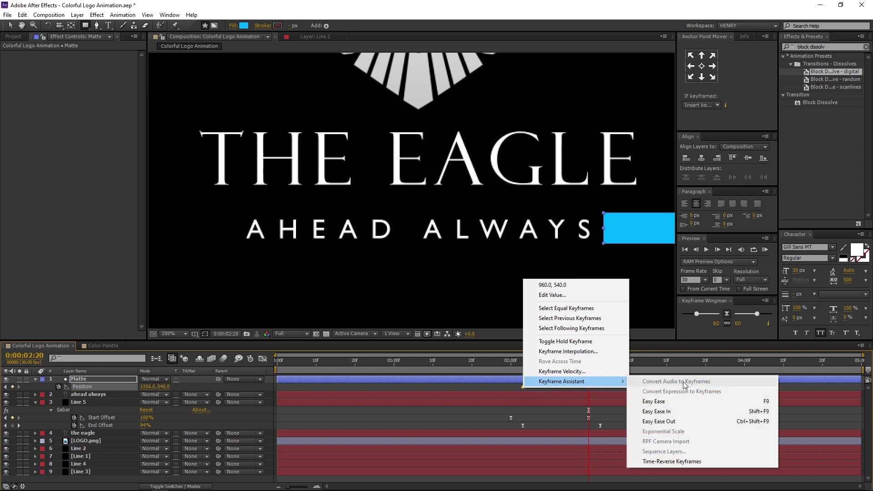
pyautogui.click(684, 402)
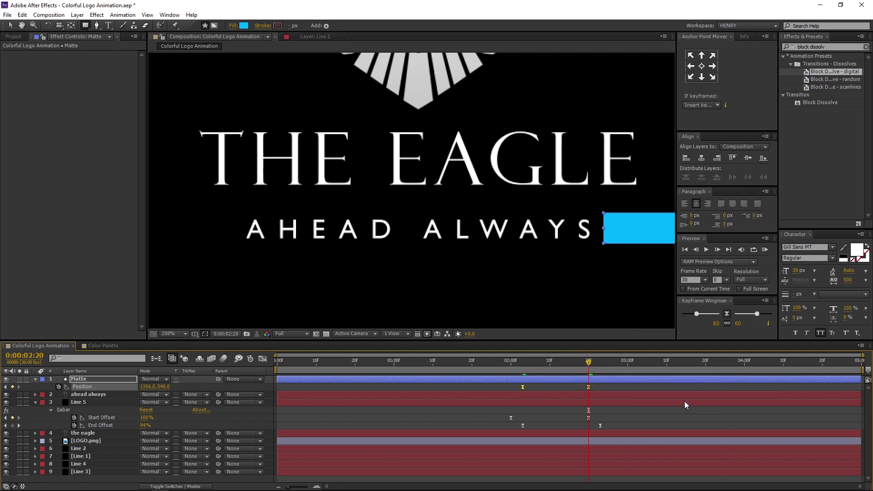
# - Set the track matte of the "ahead always" layer to Alpha Inverted Matte "Matte"
pyautogui.click(95, 395)
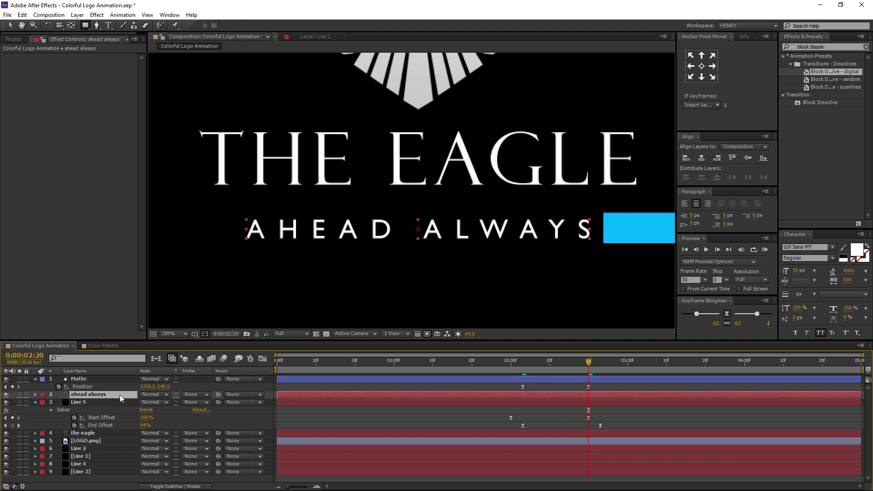
pyautogui.click(191, 395)
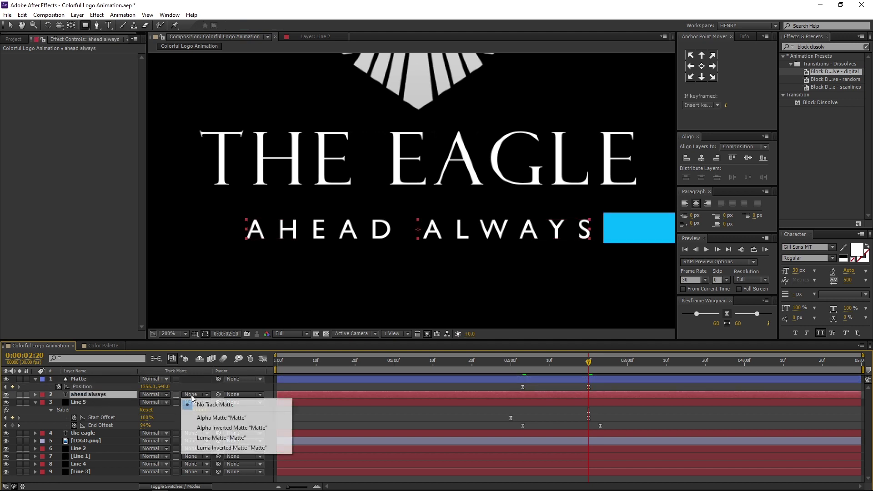
pyautogui.click(227, 429)
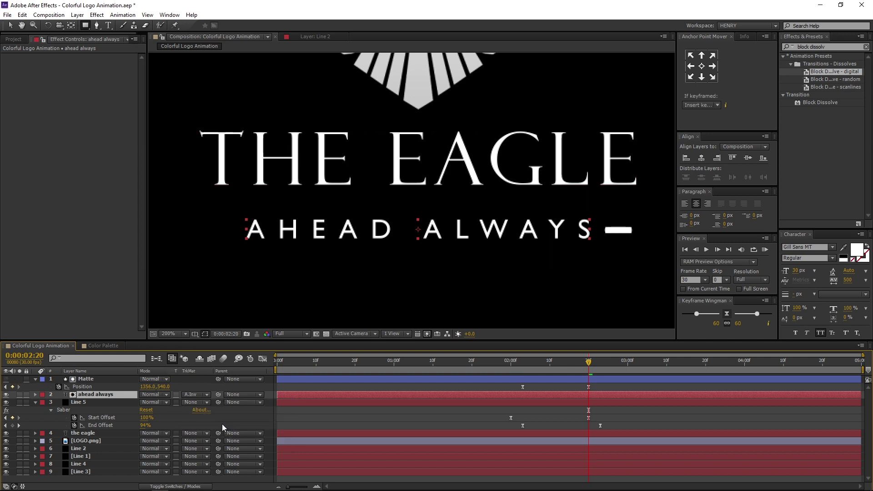
pyautogui.click(189, 419)
pyautogui.click(190, 378)
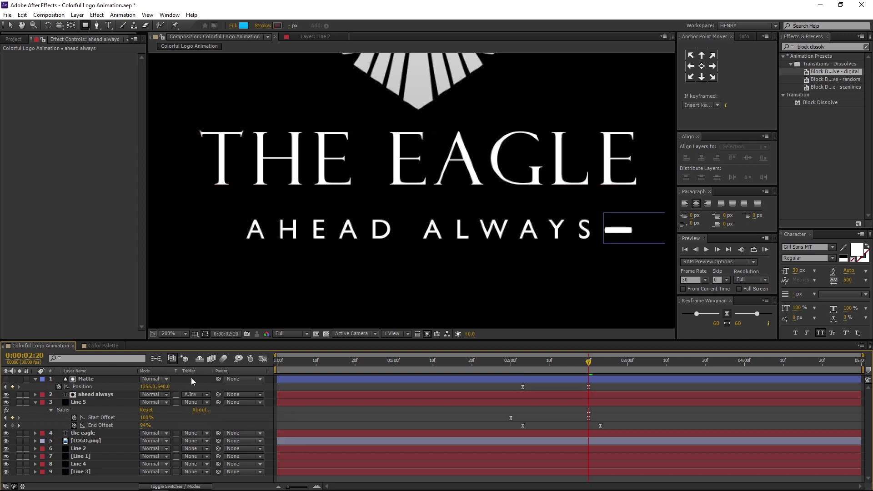
pyautogui.click(198, 487)
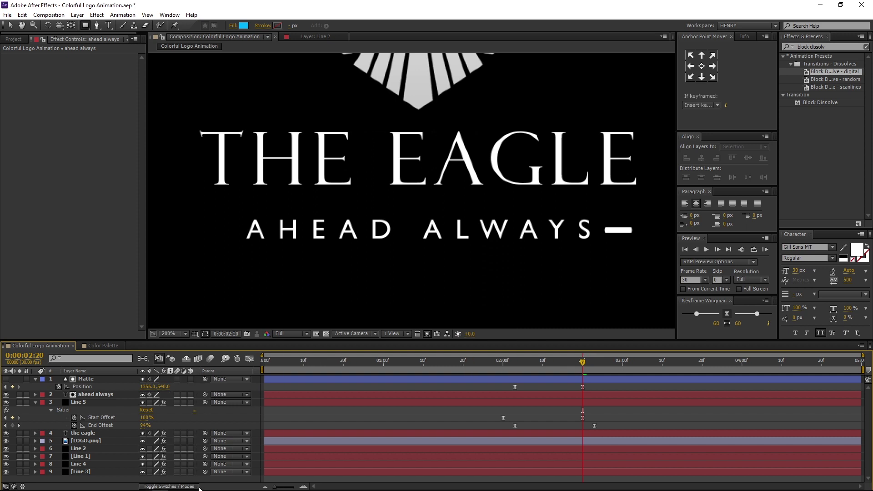
pyautogui.click(185, 487)
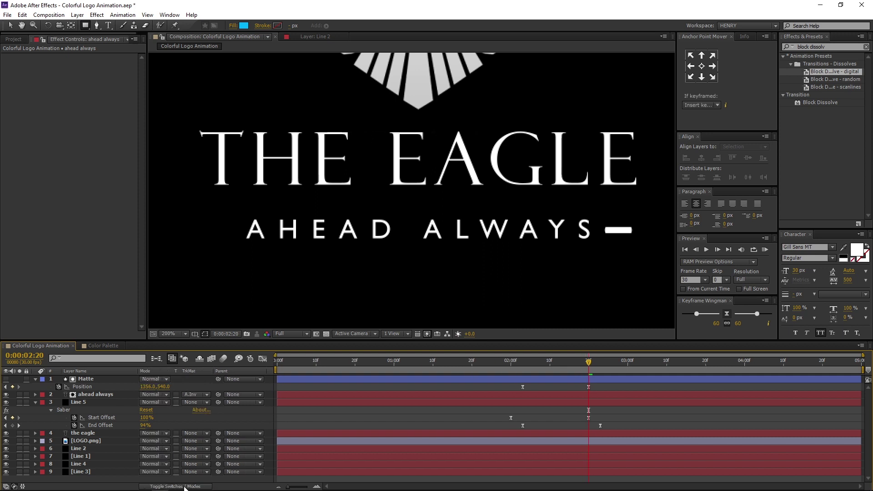
pyautogui.rightClick(203, 374)
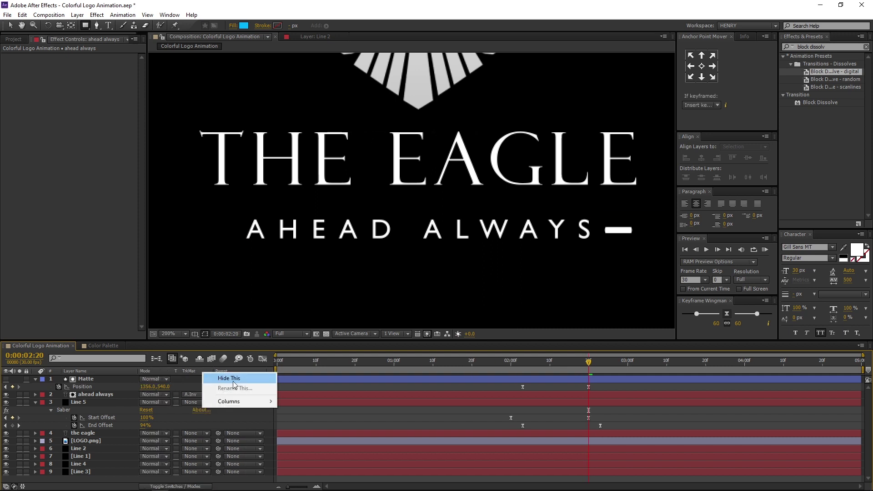
pyautogui.moveTo(266, 405)
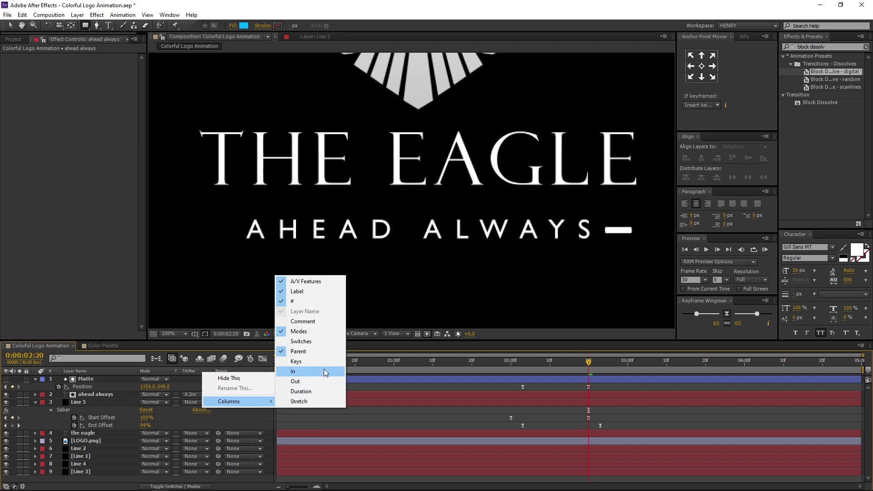
pyautogui.press('Escape')
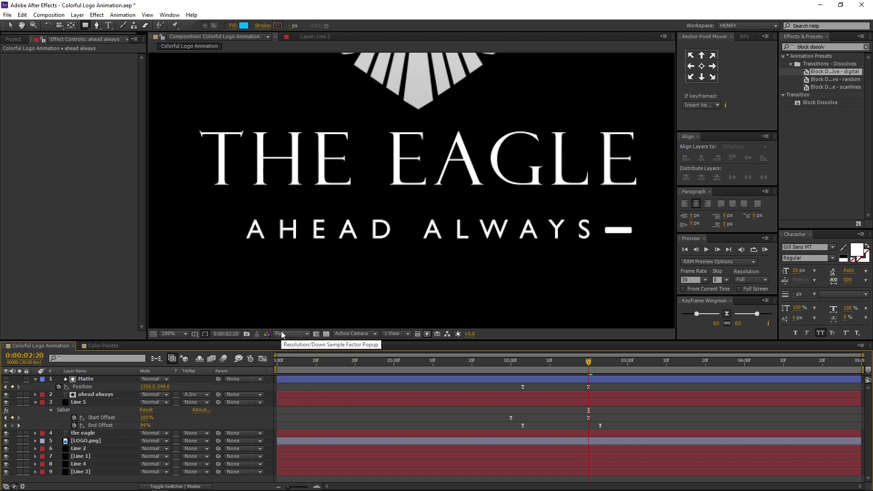
# - Move the Line 5 layer to the top of the layer stack and collapse the properties of all layers
pyautogui.click(103, 403)
pyautogui.moveTo(108, 402); pyautogui.dragTo(110, 380)
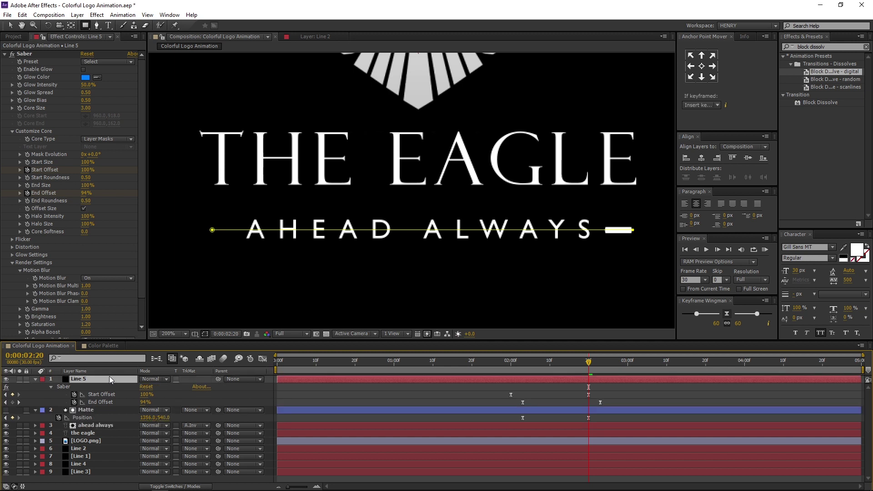
pyautogui.hotkey('ctrl', 'a')
pyautogui.click(36, 380)
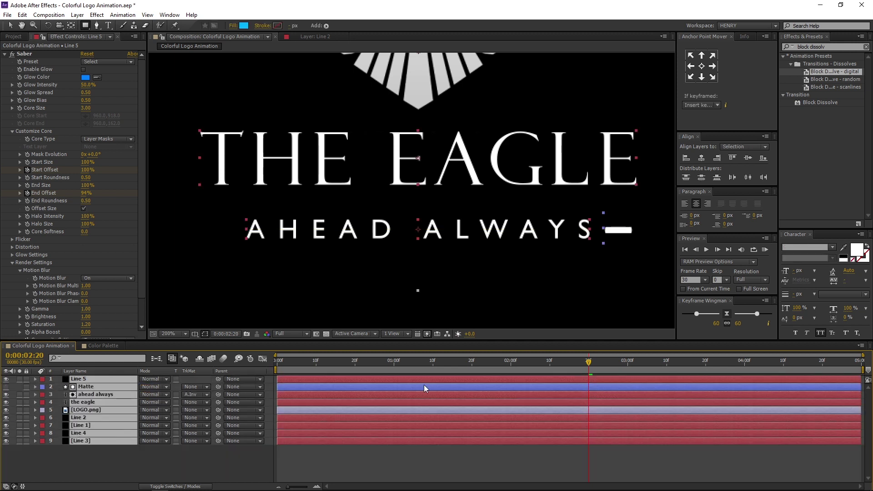
pyautogui.moveTo(495, 364)
pyautogui.mouseDown()
pyautogui.moveTo(469, 364)
pyautogui.moveTo(585, 363)
pyautogui.mouseUp()
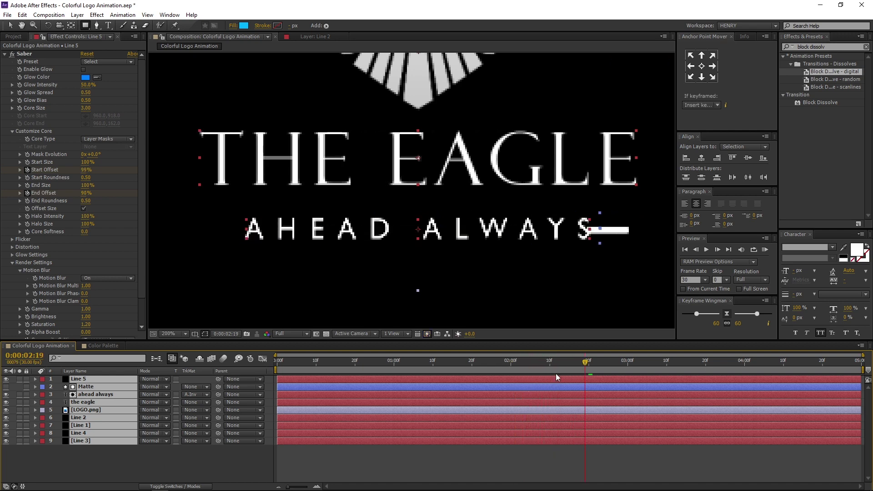
pyautogui.click(190, 458)
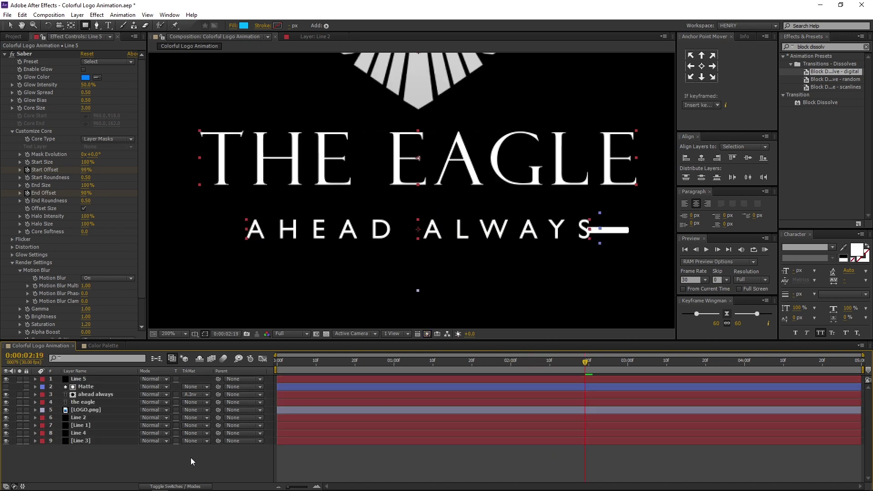
# - Add a null object to the composition and rename it "Zoom in"
pyautogui.click(171, 334)
pyautogui.click(177, 170)
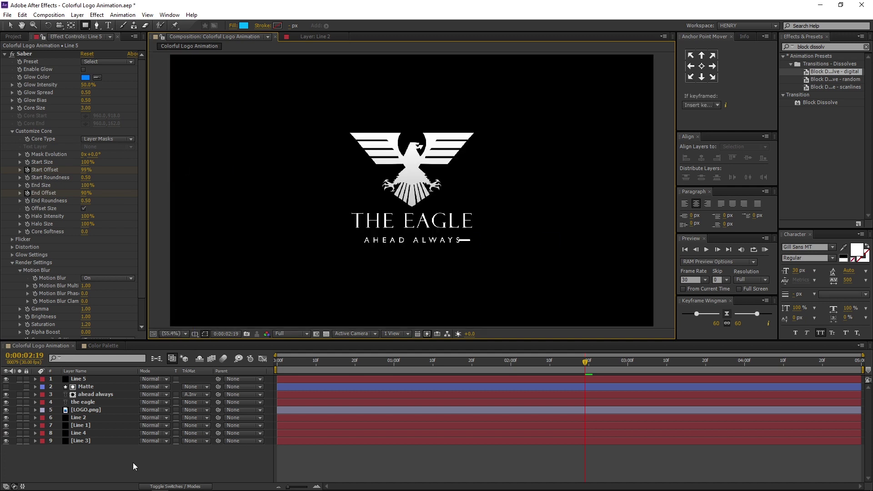
pyautogui.rightClick(110, 464)
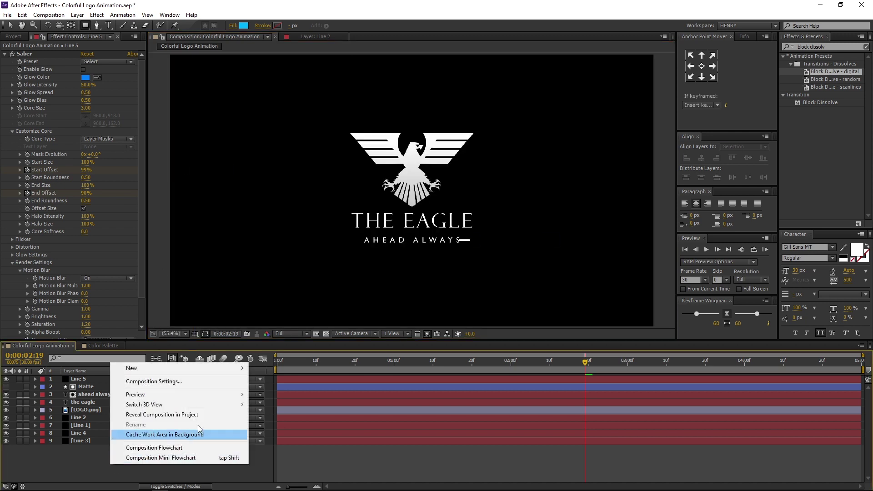
pyautogui.moveTo(212, 366)
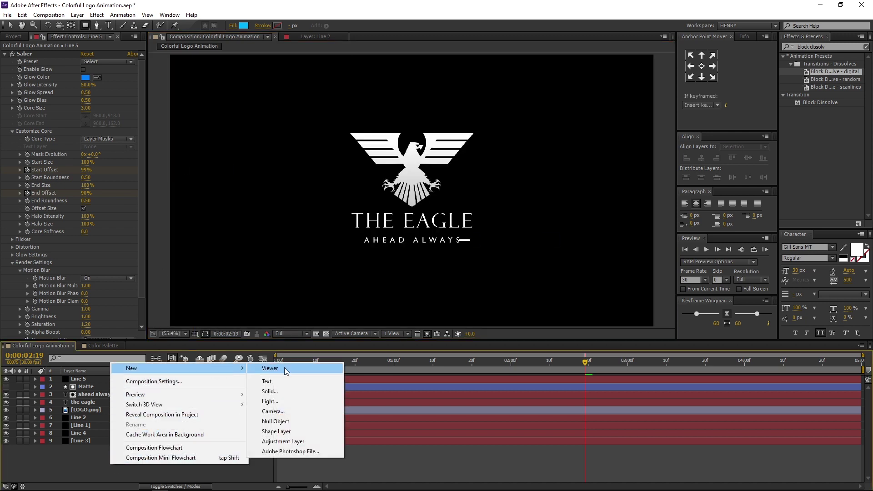
pyautogui.click(304, 422)
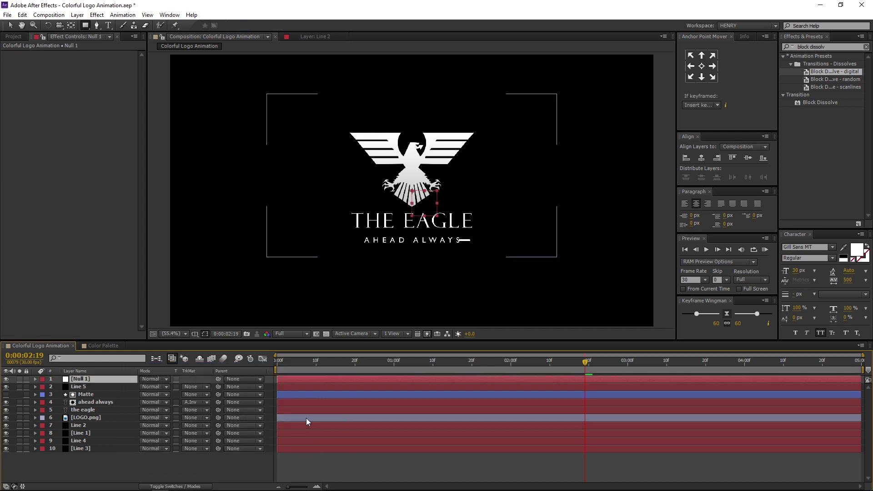
pyautogui.rightClick(104, 381)
pyautogui.click(113, 378)
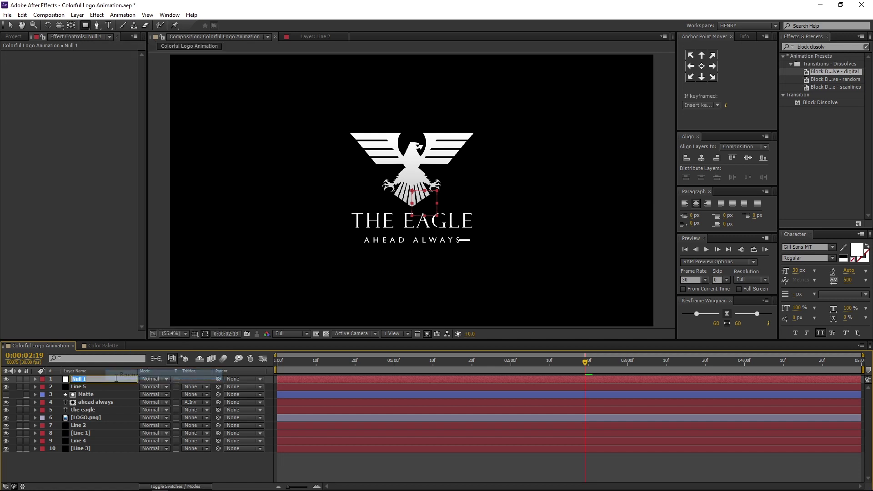
pyautogui.write('Zoom in')
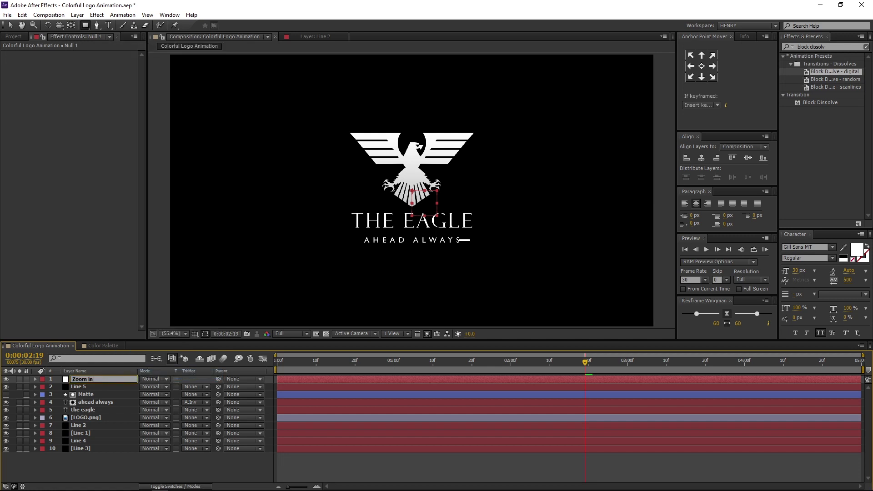
pyautogui.press('Return')
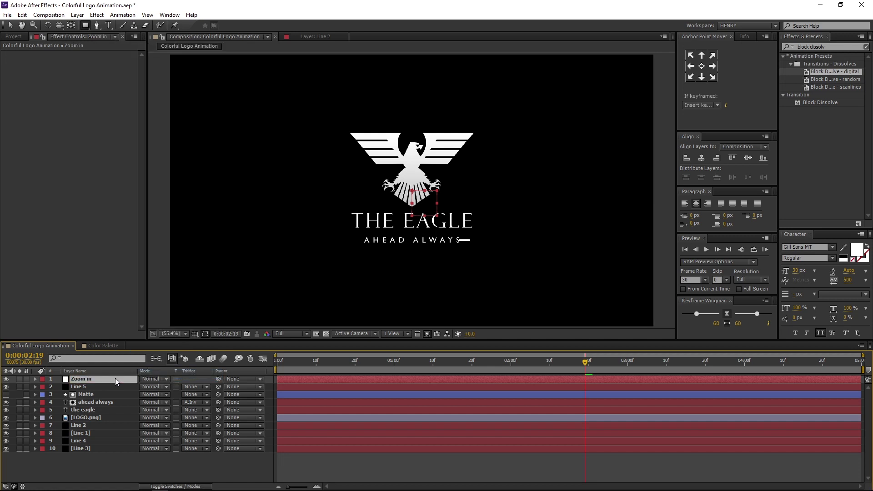
# - Center the Zoom in null horizontally and vertically in the composition, with its anchor point at its middle
pyautogui.click(702, 159)
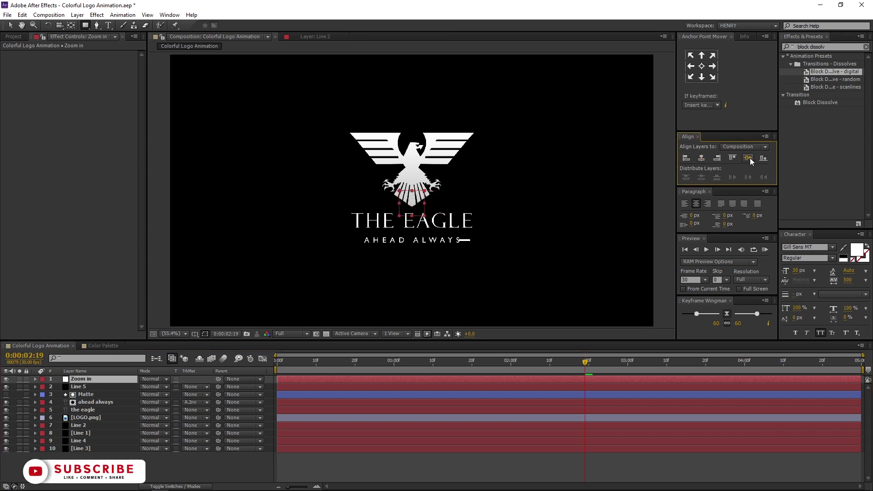
pyautogui.click(748, 157)
pyautogui.click(702, 66)
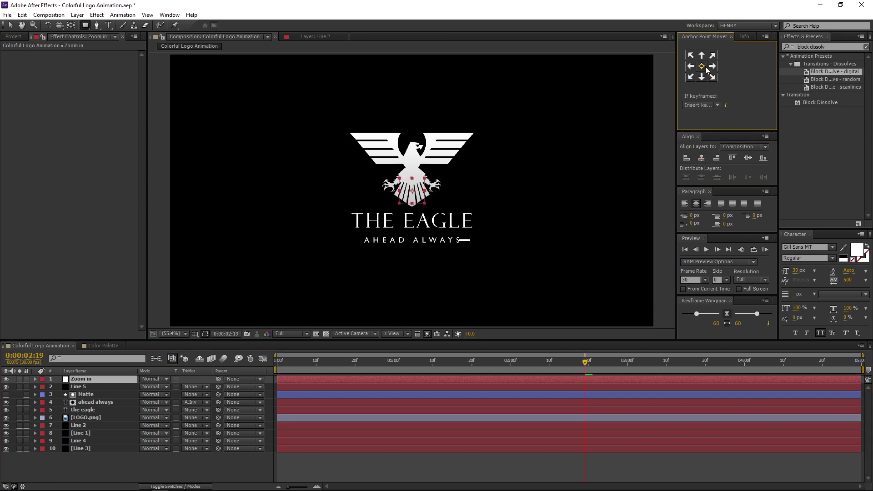
# - Go to 0:00:03:00 and parent all the other layers, from Line 5 down to Line 3, to the Zoom in null
pyautogui.moveTo(496, 363); pyautogui.dragTo(631, 365)
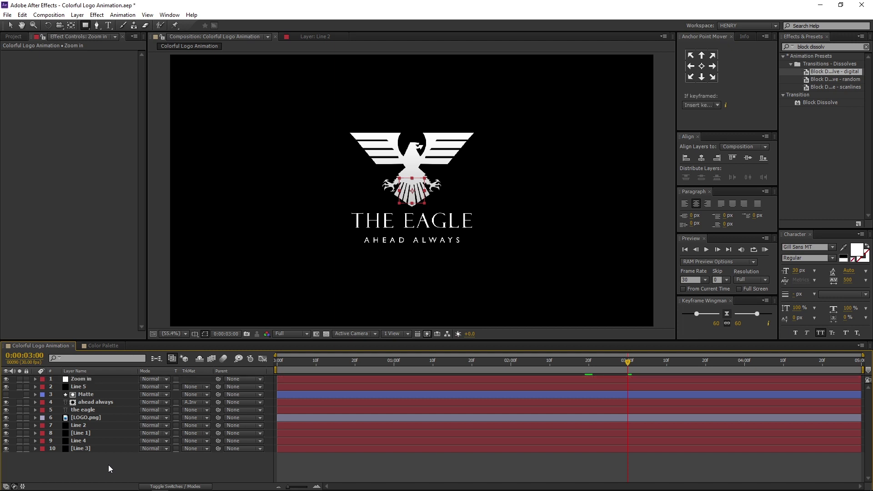
pyautogui.moveTo(108, 465); pyautogui.dragTo(111, 388)
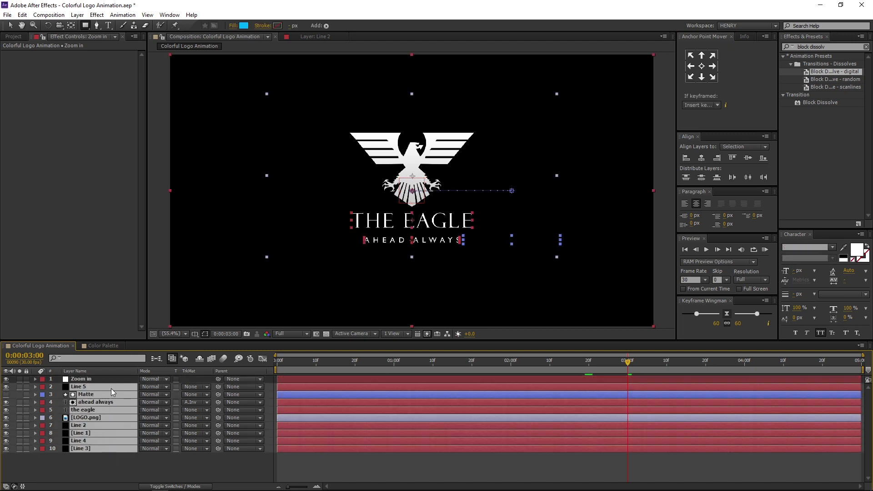
pyautogui.moveTo(216, 387); pyautogui.dragTo(106, 381)
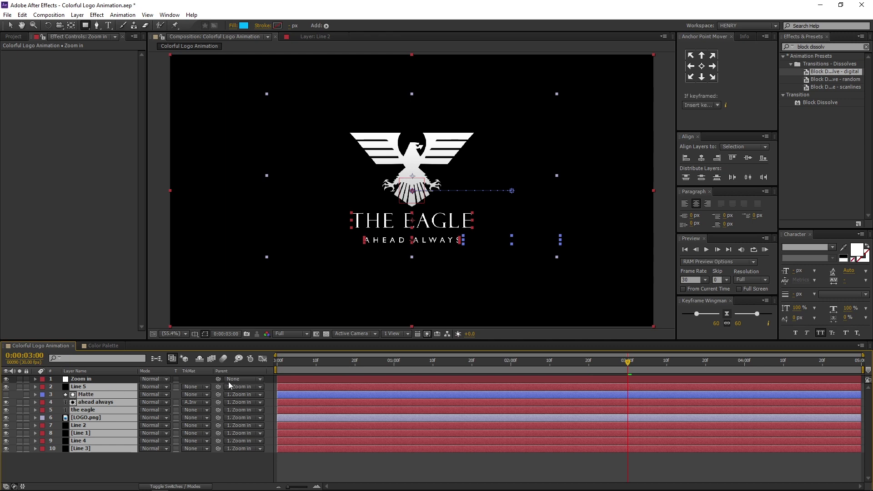
pyautogui.rightClick(241, 372)
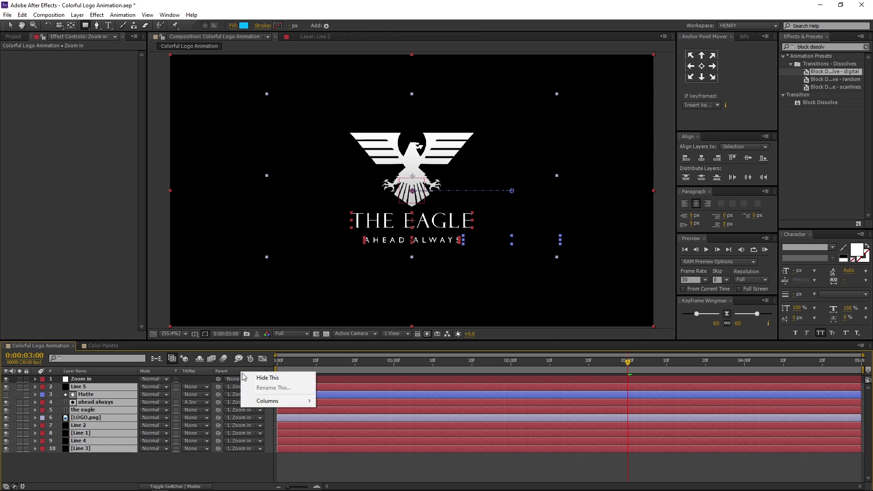
pyautogui.moveTo(288, 402)
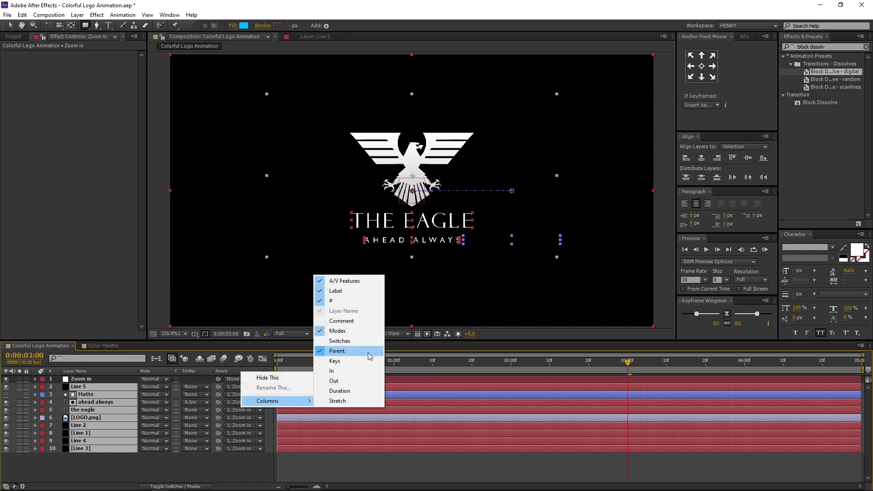
pyautogui.click(179, 469)
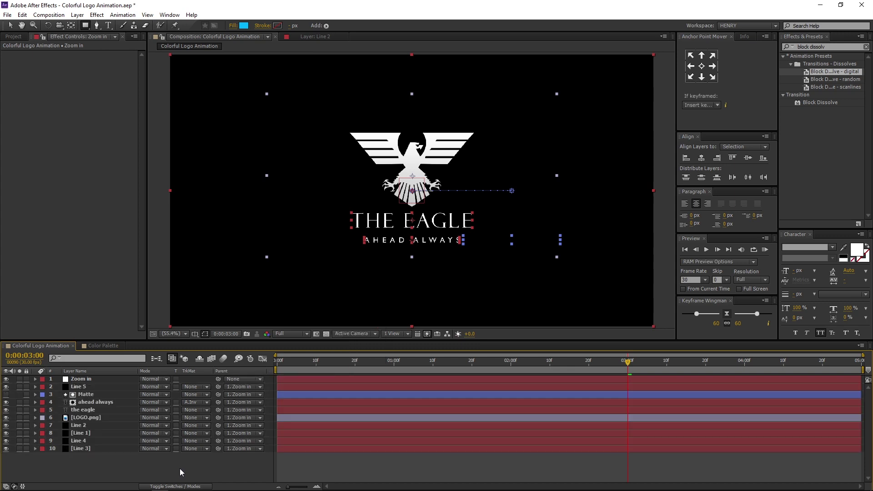
# - Keyframe the Zoom in null's Scale at 100% at 0:00:03:00, and set it to 105% at 0:00:03:10
pyautogui.click(114, 379)
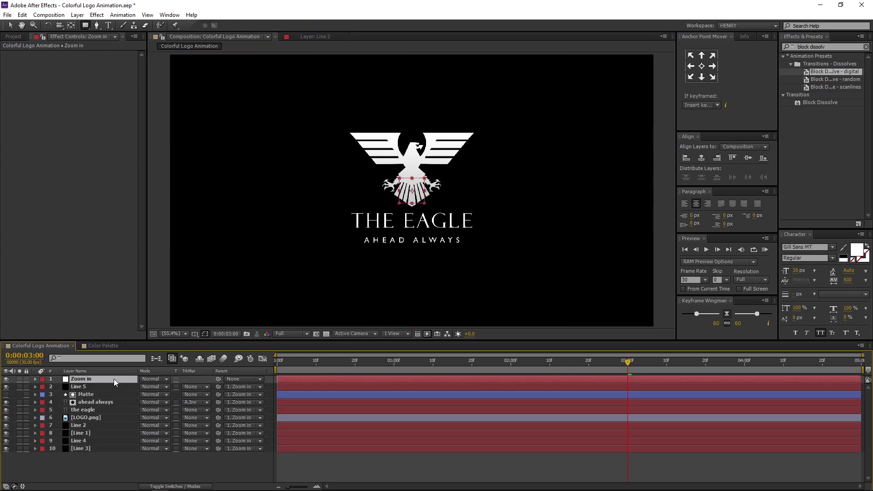
pyautogui.press('s')
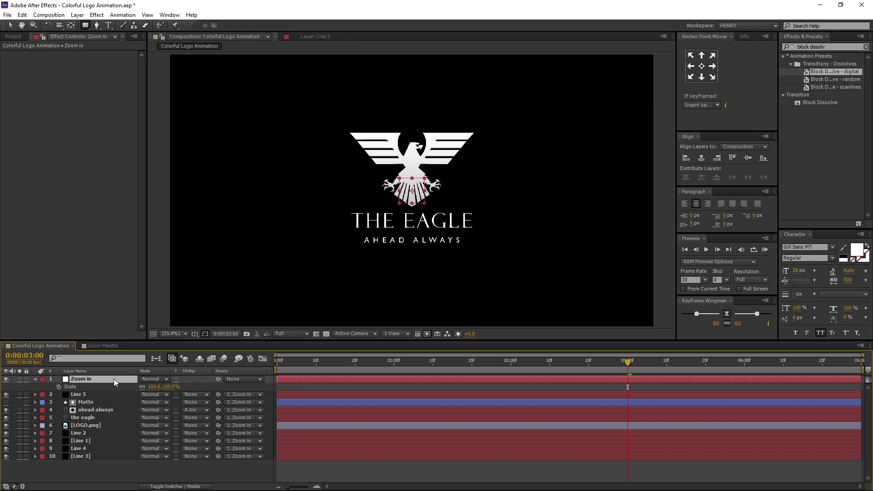
pyautogui.click(58, 386)
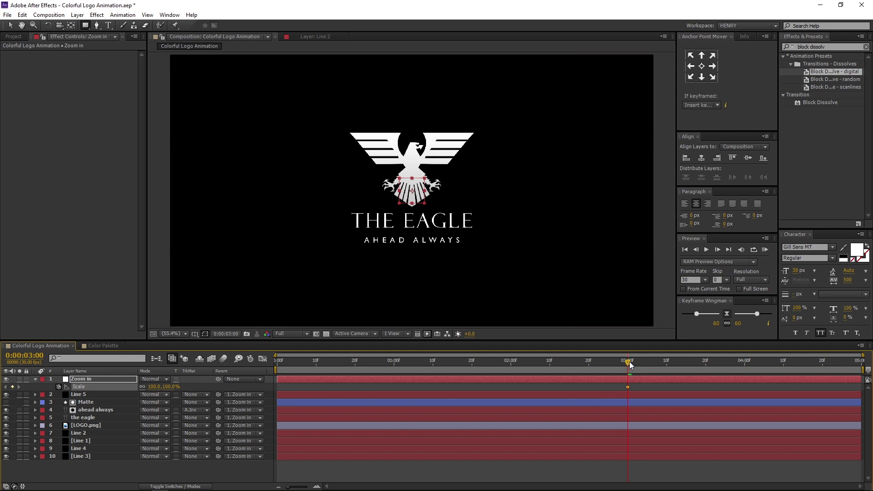
pyautogui.moveTo(630, 365); pyautogui.dragTo(667, 368)
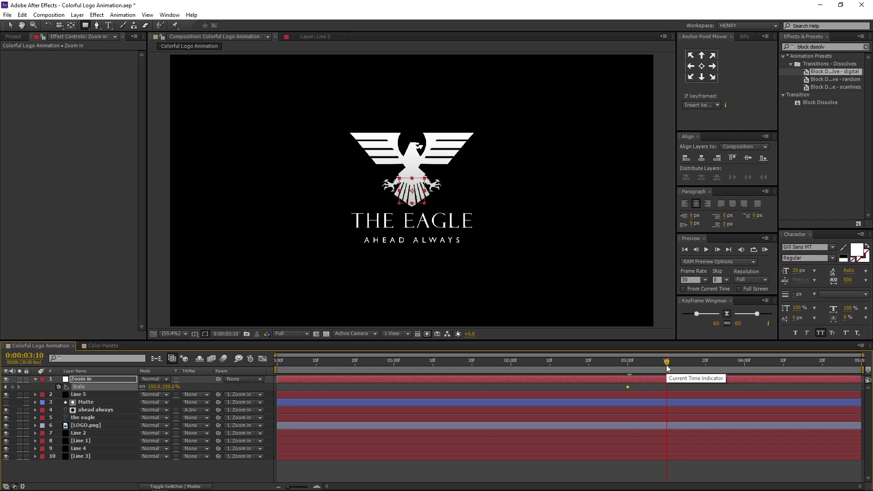
pyautogui.click(155, 386)
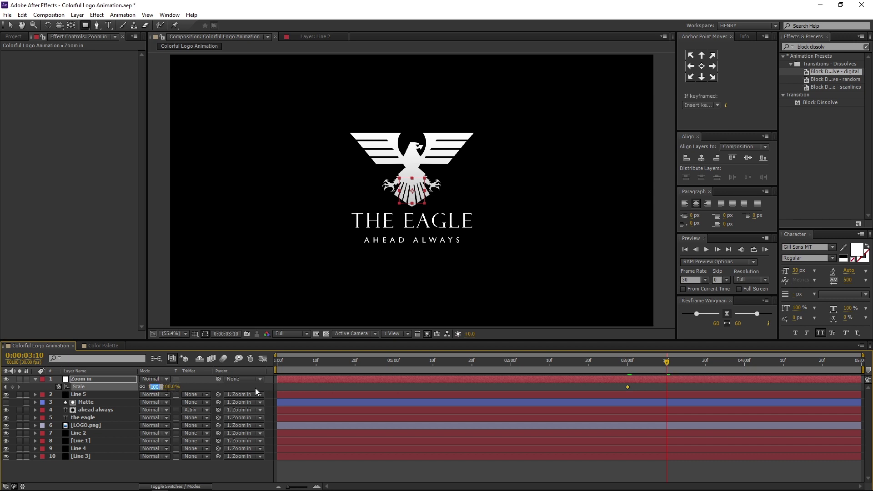
pyautogui.write('105')
pyautogui.press('Return')
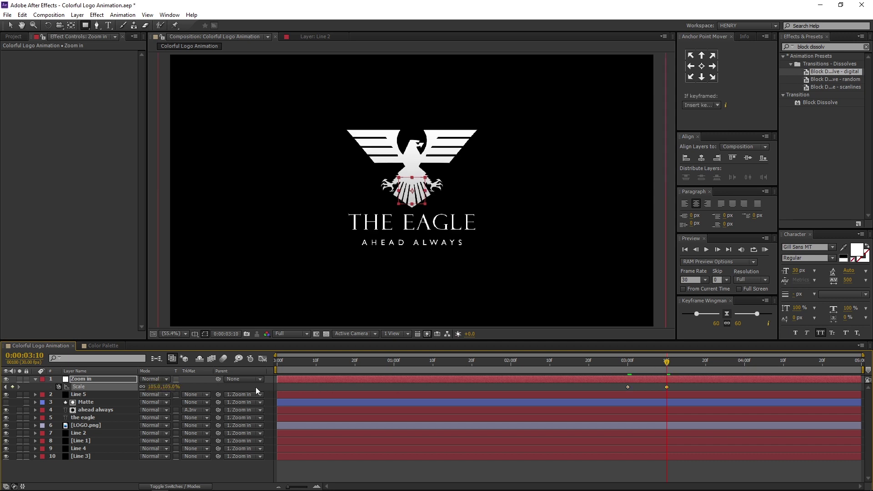
# - Apply Easy Ease to both Scale keyframes of the Zoom in null, and hide and collapse that layer
pyautogui.moveTo(688, 386); pyautogui.dragTo(581, 389)
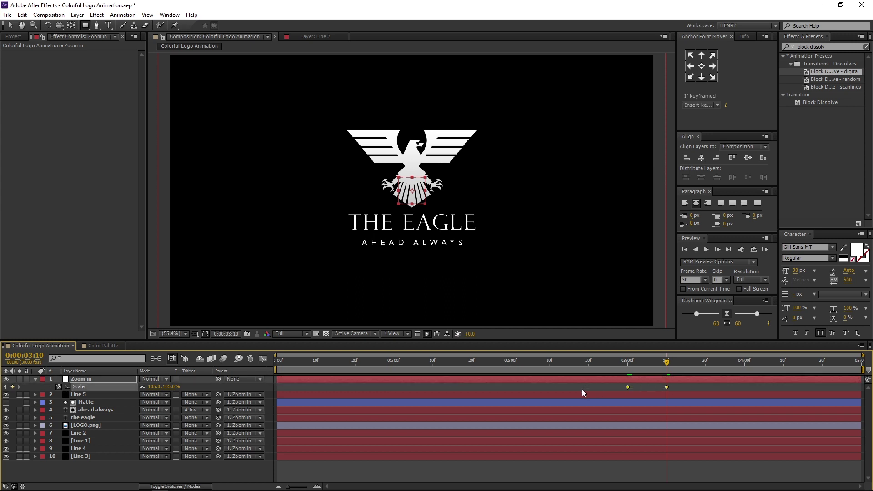
pyautogui.rightClick(627, 386)
pyautogui.moveTo(645, 381)
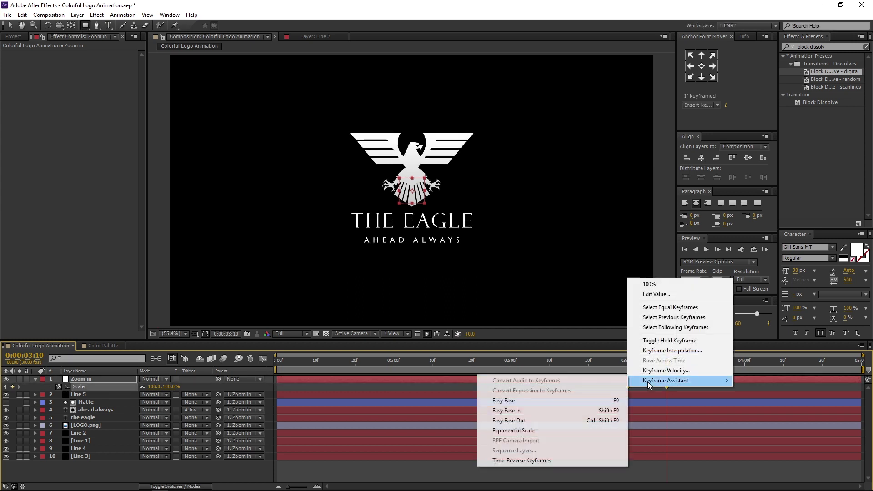
pyautogui.click(556, 406)
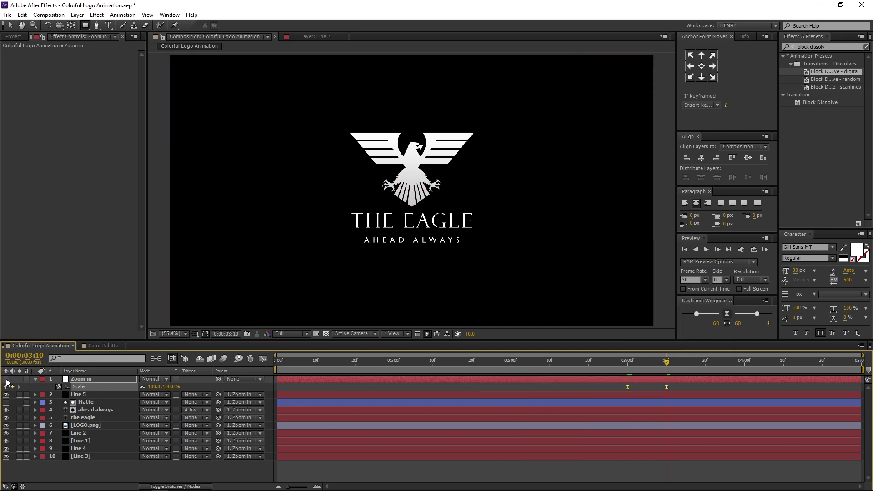
pyautogui.click(35, 379)
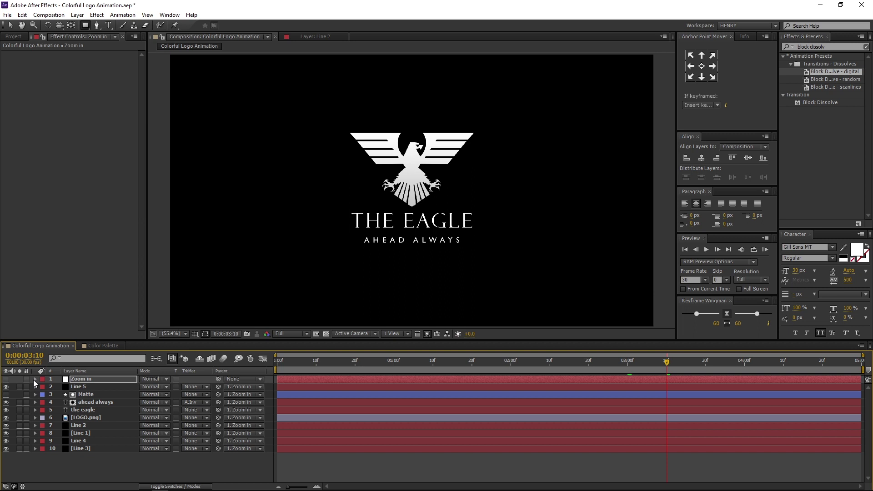
pyautogui.click(81, 458)
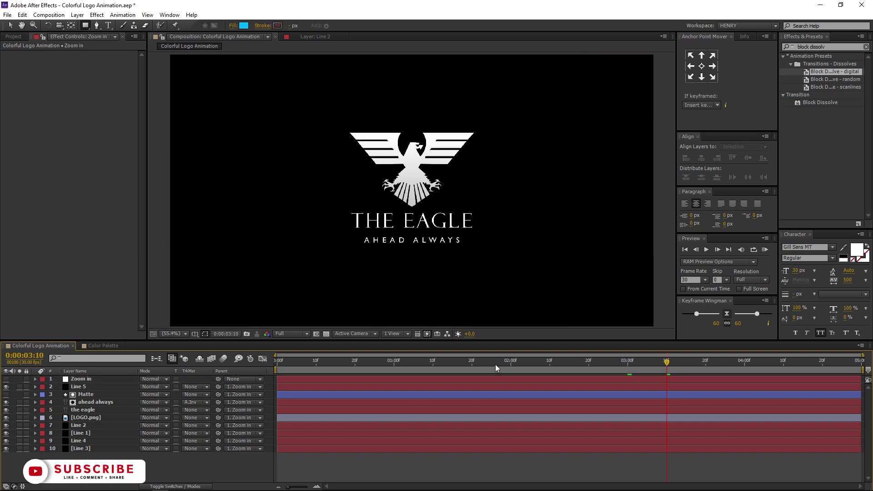
# - Add the Color Palette composition to the Colorful Logo Animation timeline as the bottom layer, beneath Line 3
pyautogui.click(16, 37)
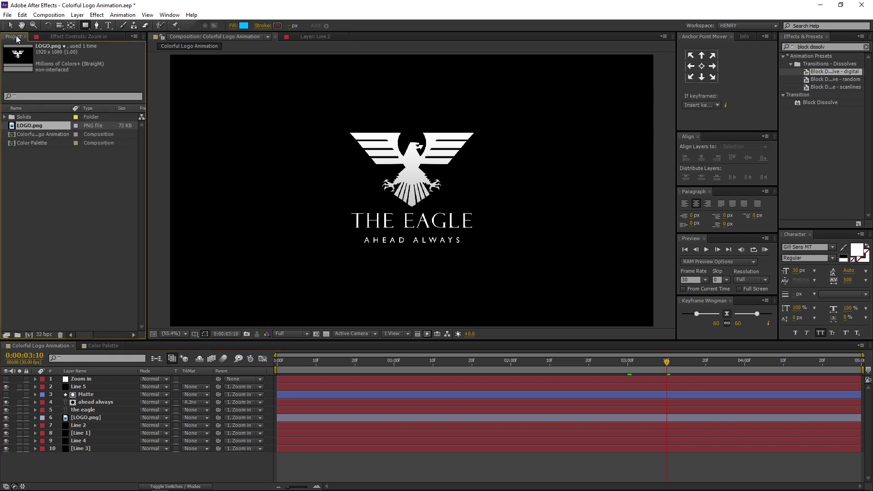
pyautogui.click(46, 143)
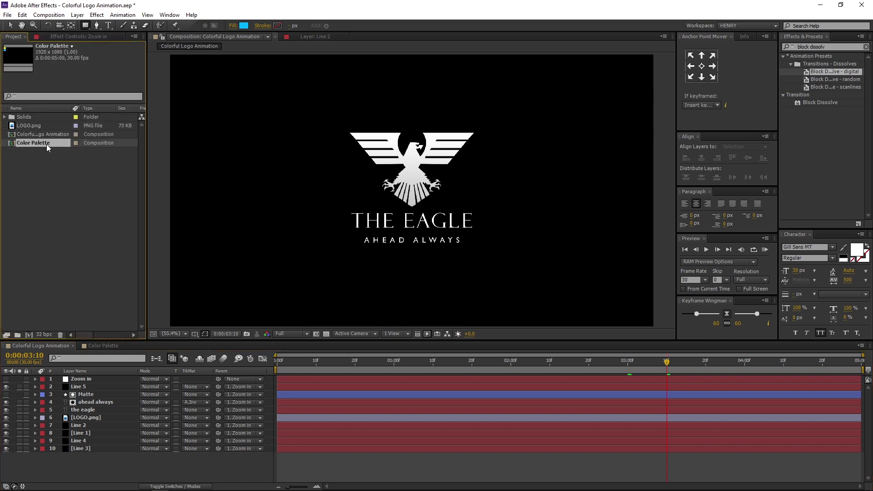
pyautogui.moveTo(47, 144); pyautogui.dragTo(60, 470)
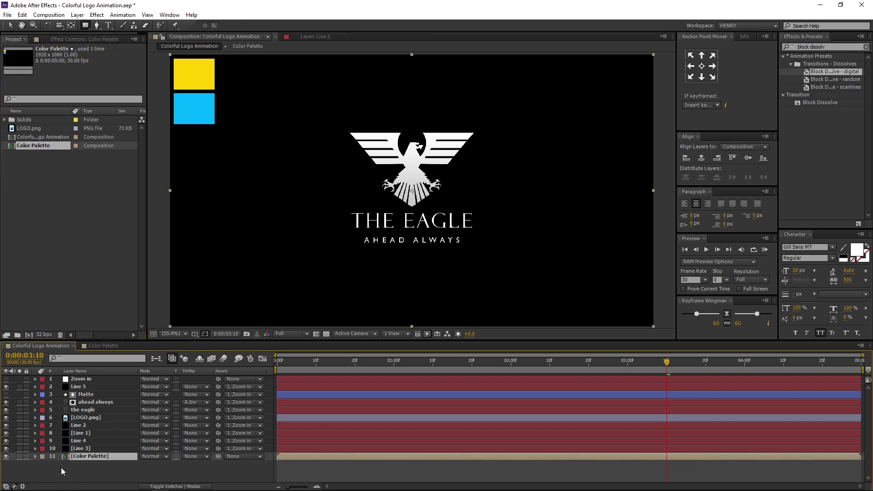
# - At 0:00:00:13, enable the Saber glow on Line 1 and sample its glow color from the yellow palette swatch
pyautogui.click(100, 433)
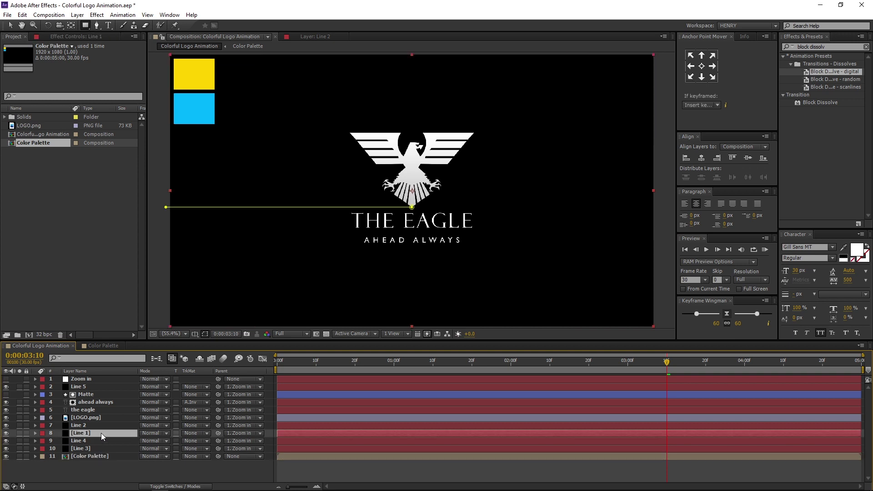
pyautogui.moveTo(312, 362); pyautogui.dragTo(328, 366)
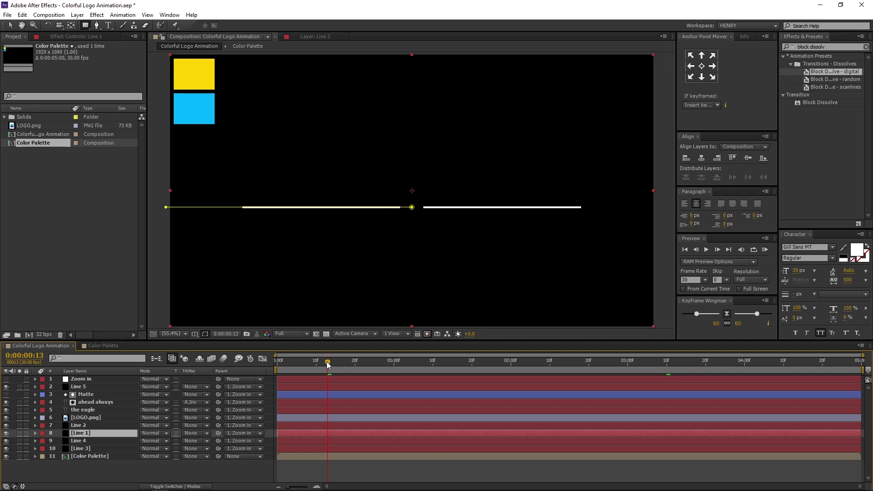
pyautogui.click(62, 37)
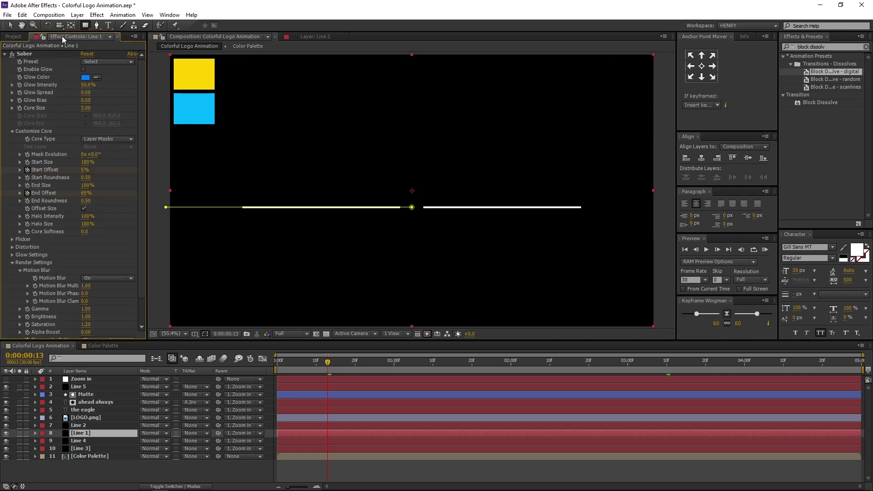
pyautogui.click(82, 69)
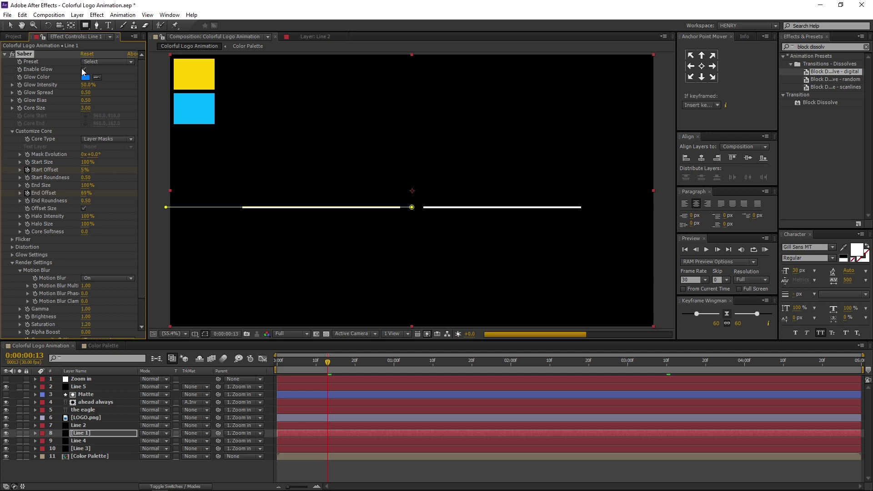
pyautogui.click(119, 75)
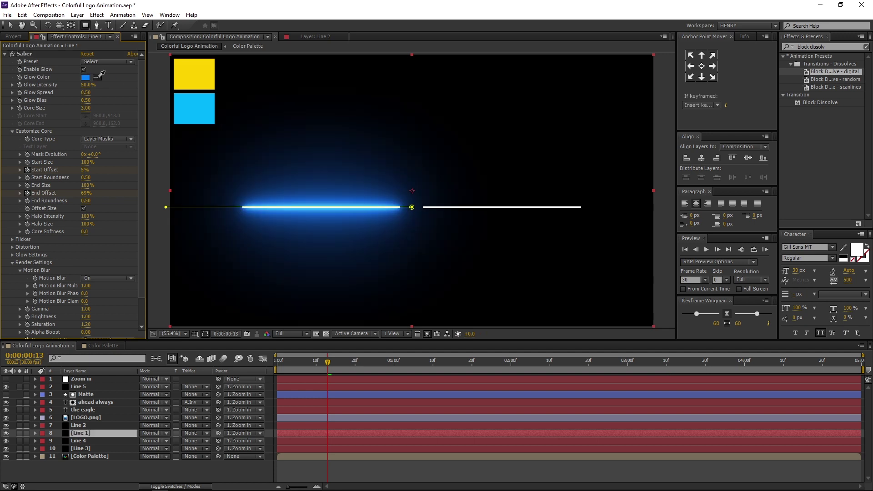
pyautogui.click(99, 75)
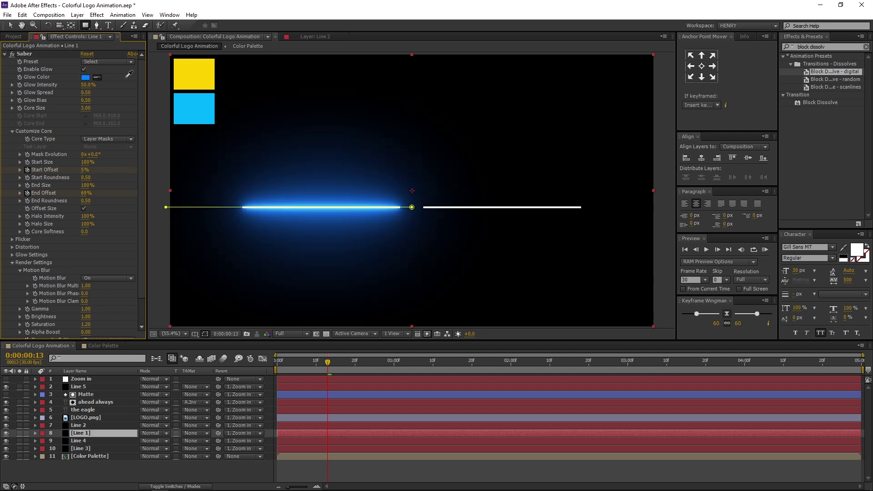
pyautogui.click(195, 74)
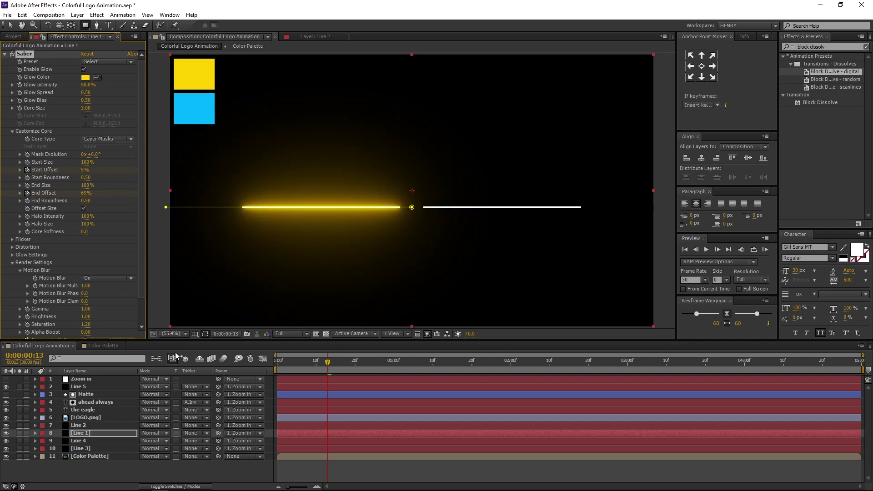
# - Enable the Saber glow on Line 2 and Line 3, sampling Line 3's glow color from the yellow palette swatch
pyautogui.click(99, 426)
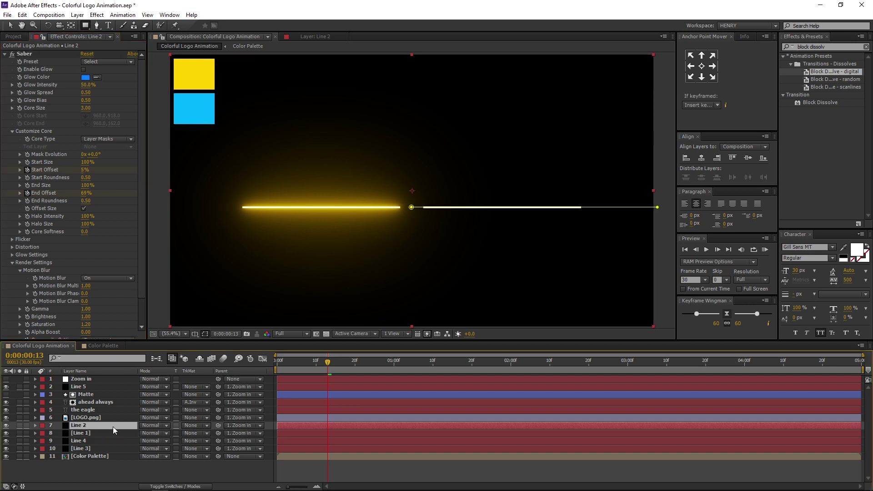
pyautogui.click(83, 69)
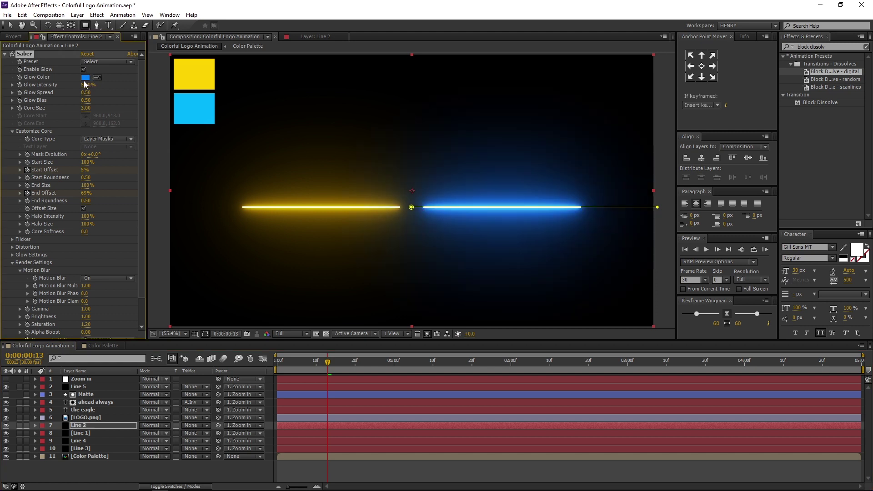
pyautogui.click(94, 448)
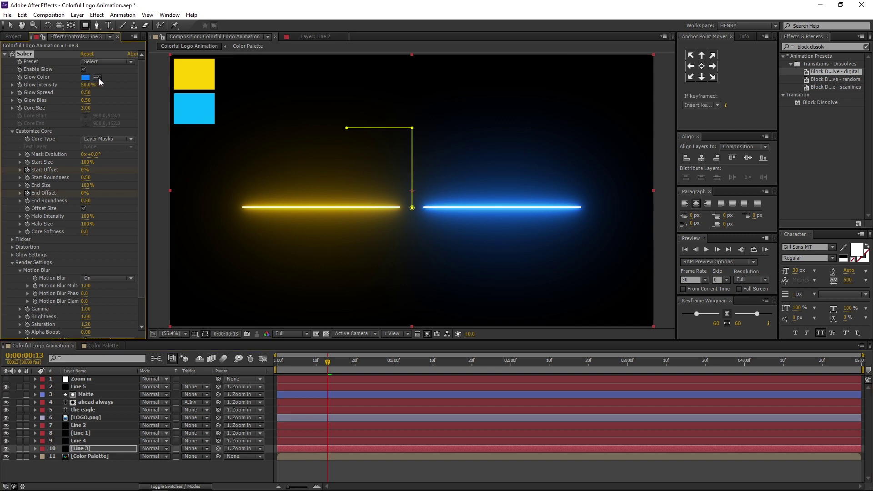
pyautogui.click(98, 77)
pyautogui.click(198, 75)
# - Enable the Saber glow on Line 4 and Line 5, sampling Line 5's glow color from the yellow palette swatch
pyautogui.click(94, 440)
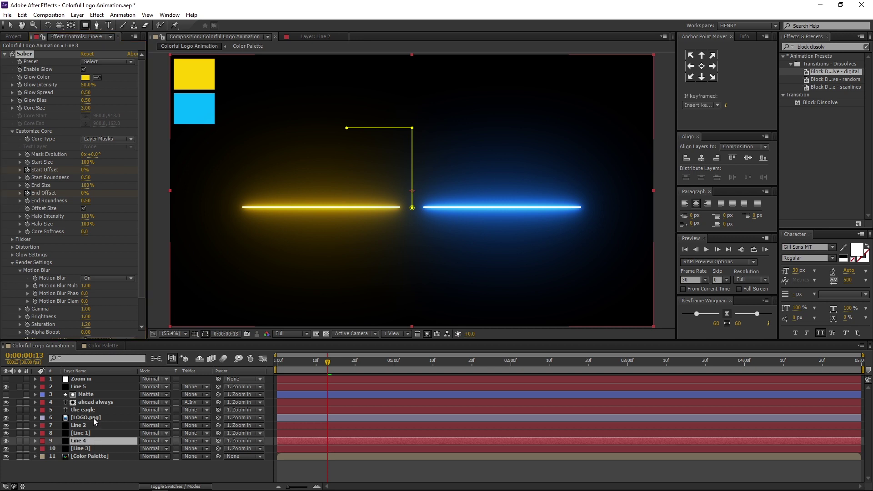
pyautogui.click(84, 69)
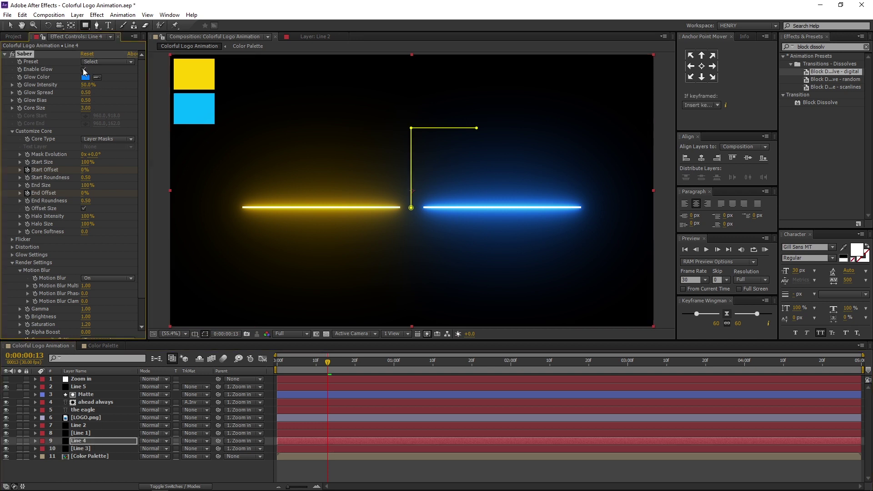
pyautogui.click(92, 388)
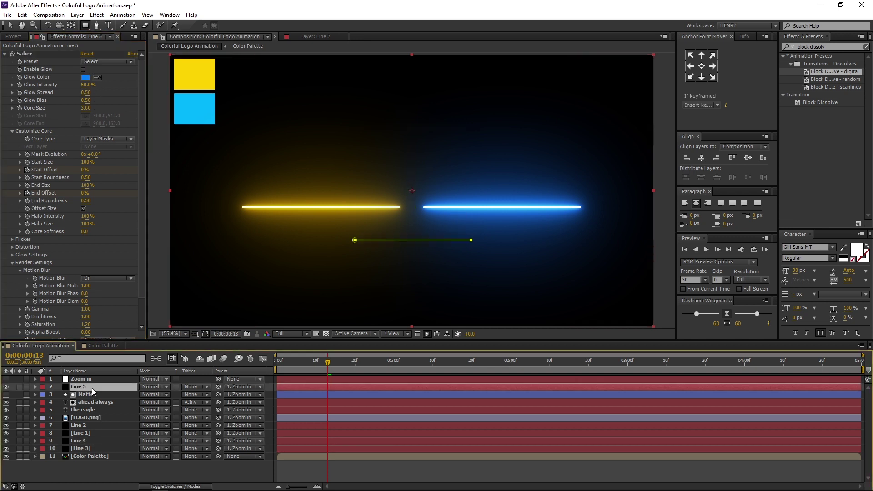
pyautogui.click(84, 69)
pyautogui.click(97, 78)
pyautogui.click(200, 73)
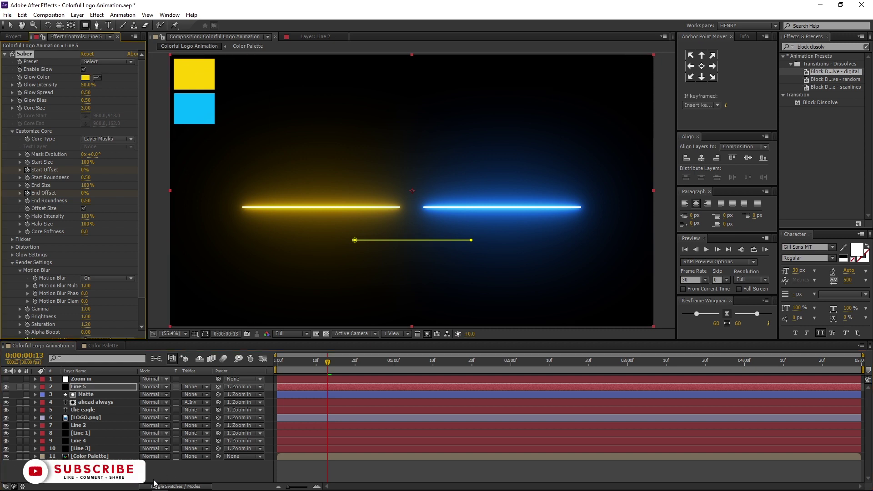
pyautogui.click(291, 468)
# - Go to 0:00:01:03, search the effects for "ramp" and apply Ramp to the LOGO.png layer
pyautogui.moveTo(328, 361); pyautogui.dragTo(404, 366)
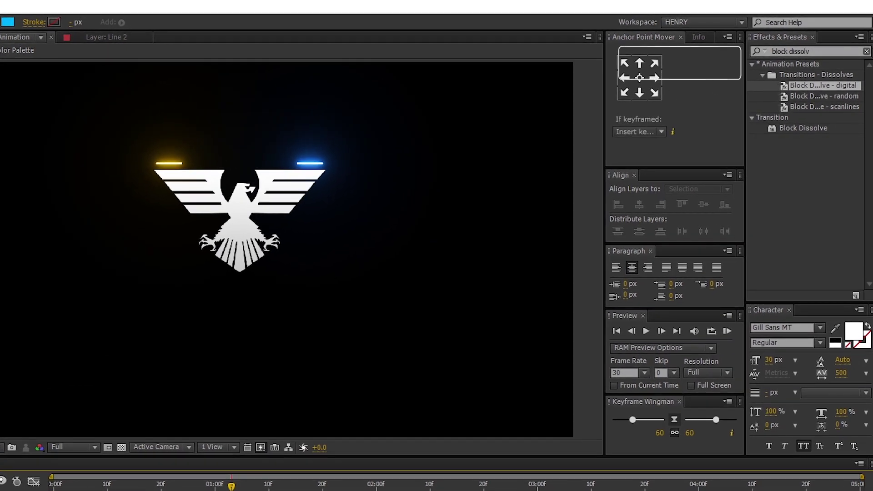
pyautogui.click(866, 51)
pyautogui.click(841, 50)
pyautogui.write('ramp')
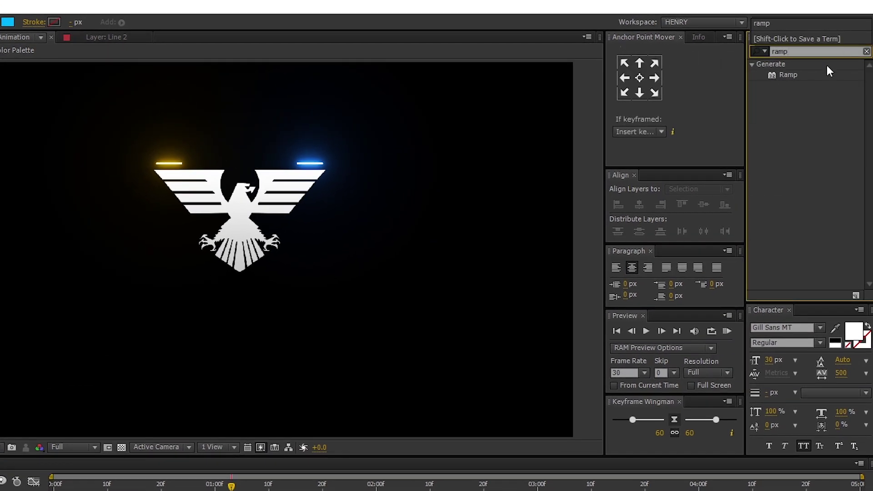
pyautogui.click(790, 74)
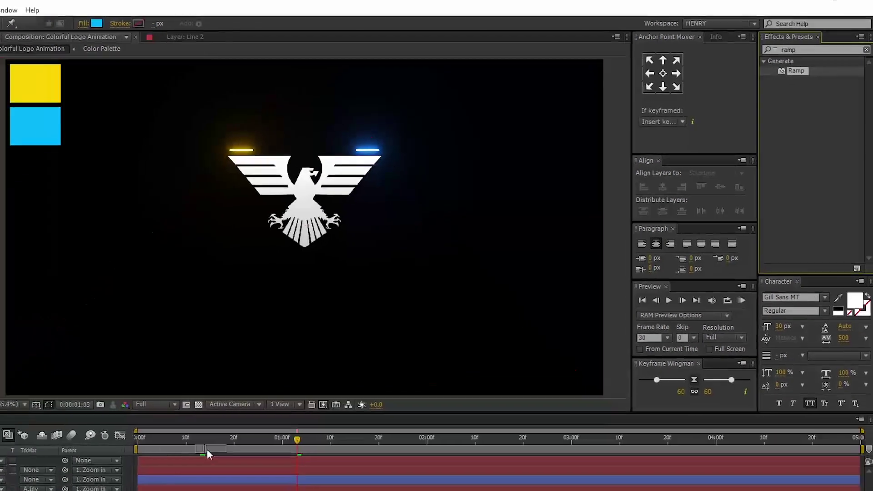
pyautogui.moveTo(207, 449); pyautogui.dragTo(99, 421)
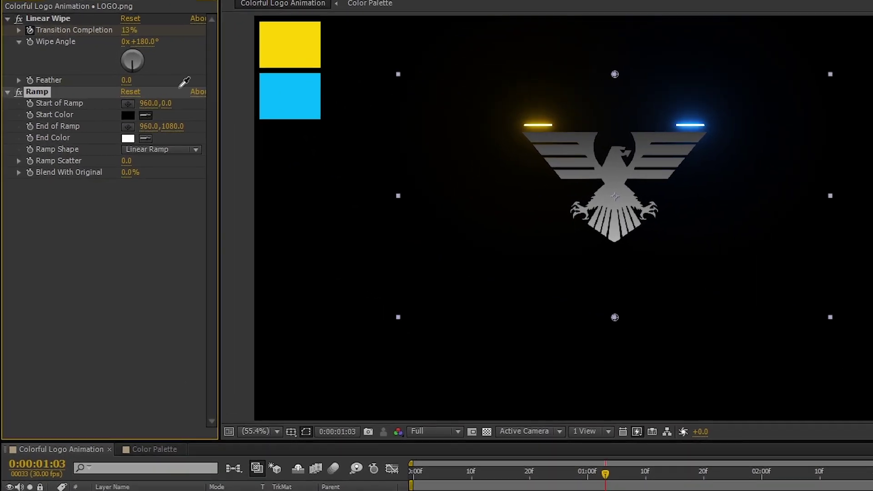
# - Sample the logo Ramp's Start Color from the yellow palette swatch and its End Color from the blue one
pyautogui.click(292, 40)
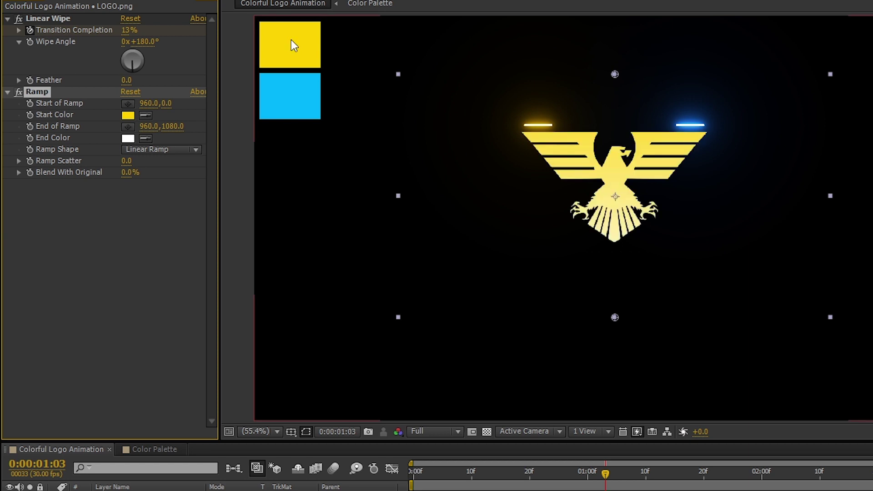
pyautogui.click(142, 138)
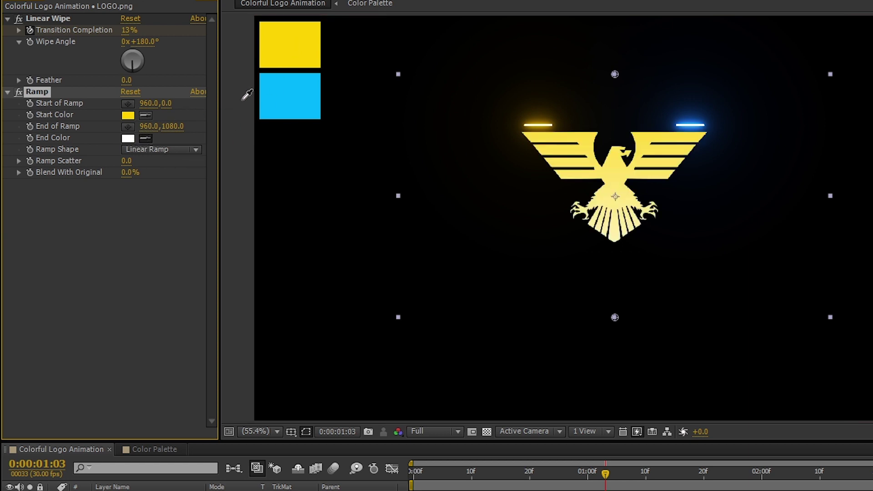
pyautogui.click(284, 96)
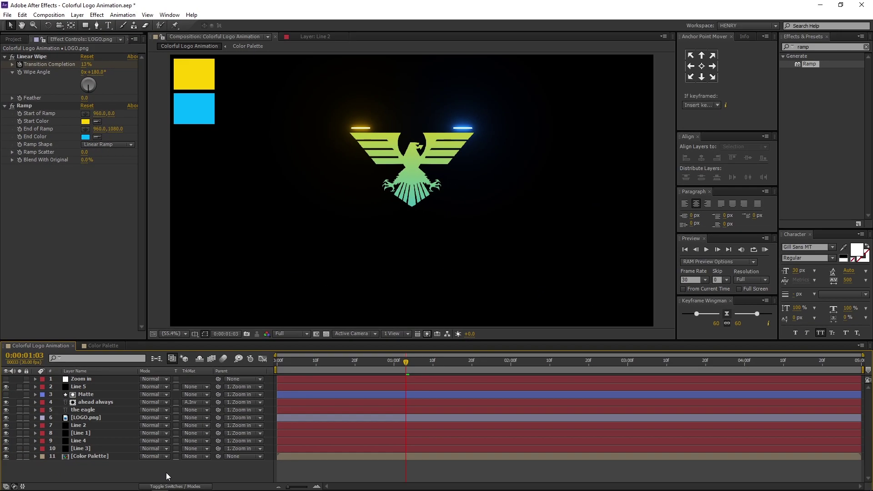
# - Go to 0:00:01:29 and fill the "the eagle" title text with the blue palette color
pyautogui.click(138, 451)
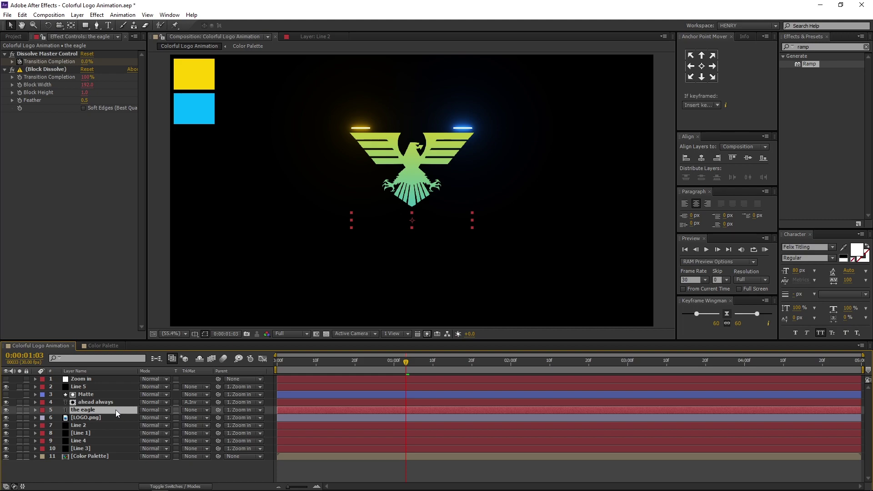
pyautogui.click(504, 363)
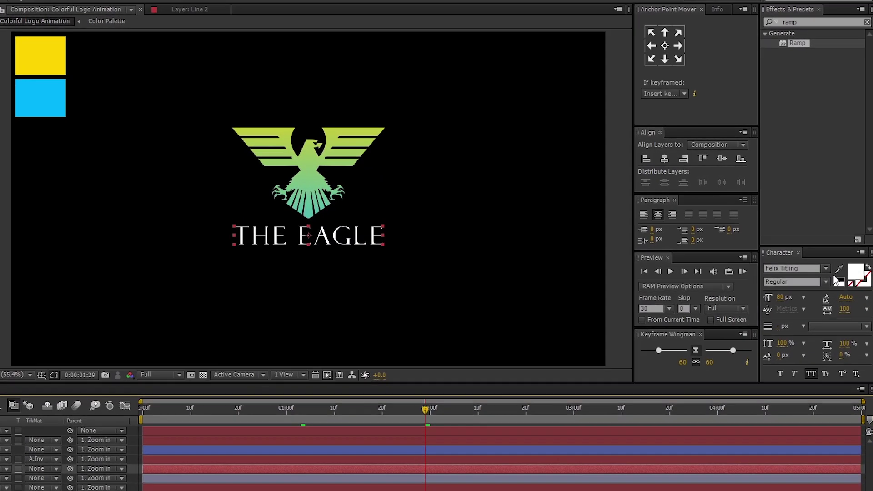
pyautogui.click(840, 265)
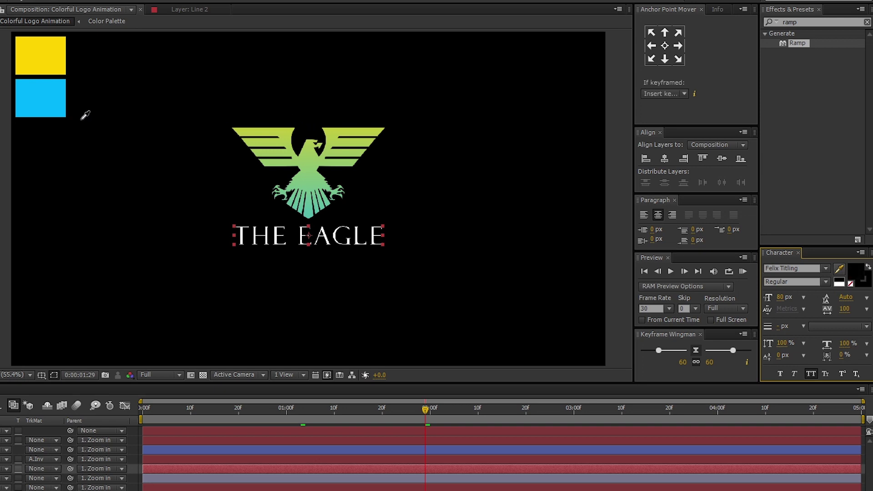
pyautogui.click(57, 86)
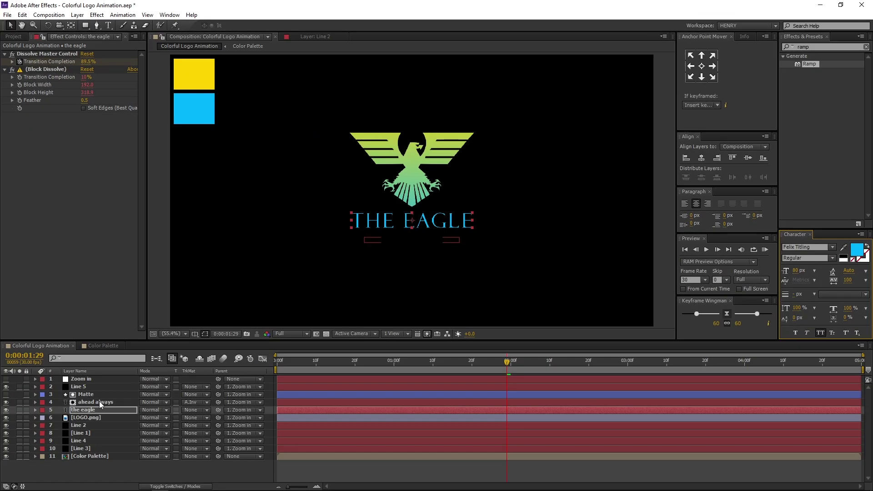
# - Fill the "ahead always" tagline text with the yellow palette color
pyautogui.click(99, 402)
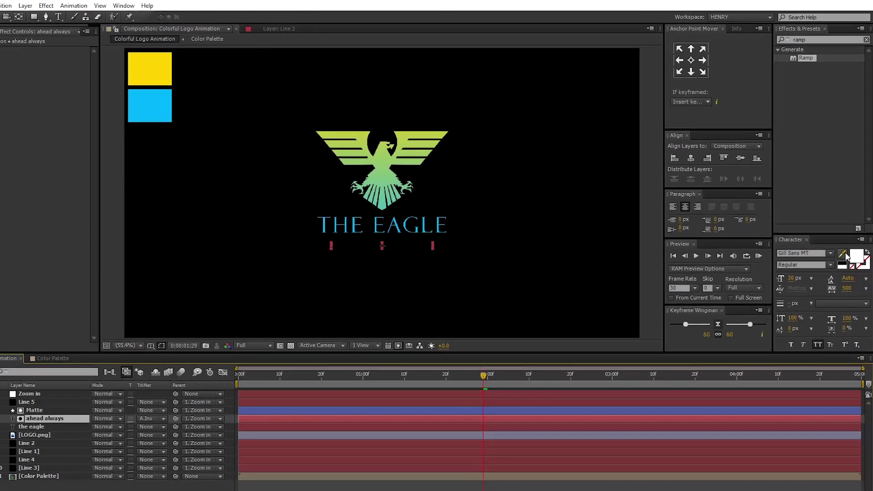
pyautogui.click(842, 253)
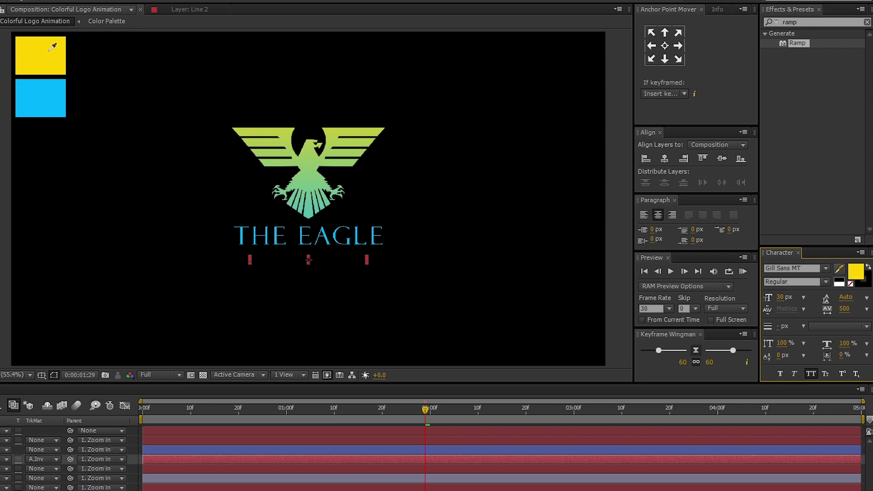
pyautogui.click(50, 55)
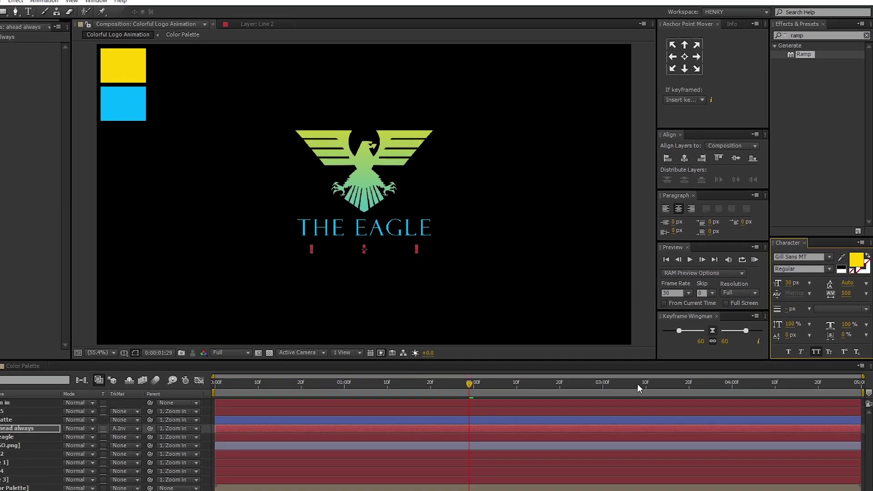
# - Go to 0:00:03:11 to check the colored logo, and hide the Color Palette layer
pyautogui.click(622, 412)
pyautogui.moveTo(659, 372); pyautogui.dragTo(660, 372)
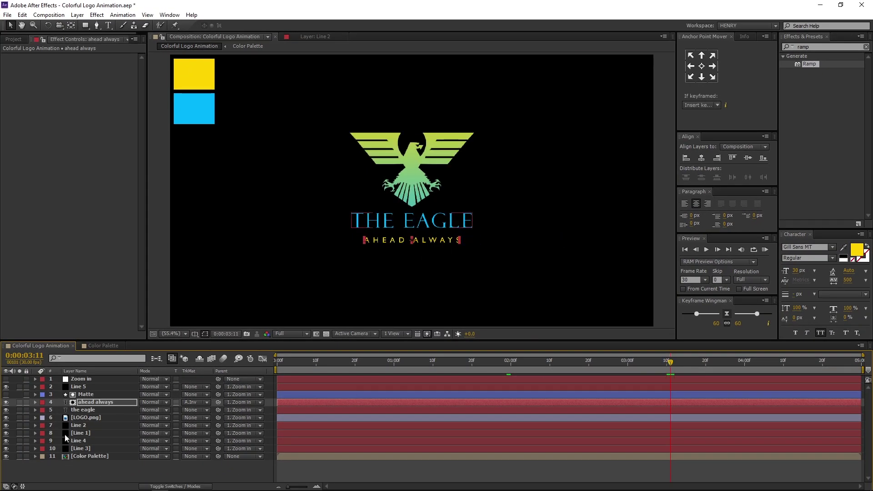
pyautogui.click(88, 457)
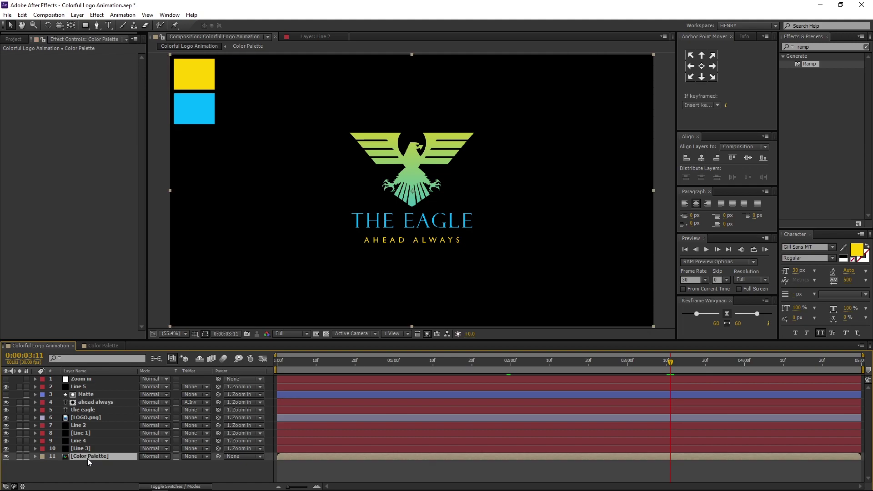
pyautogui.click(6, 456)
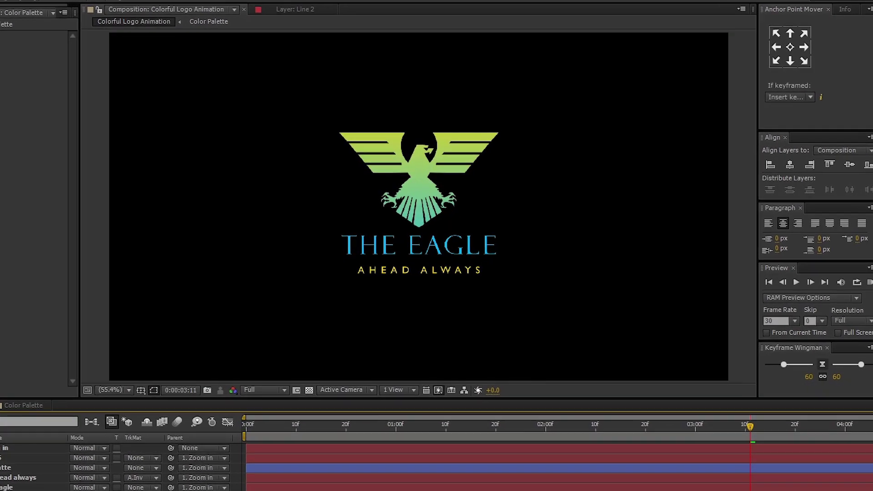